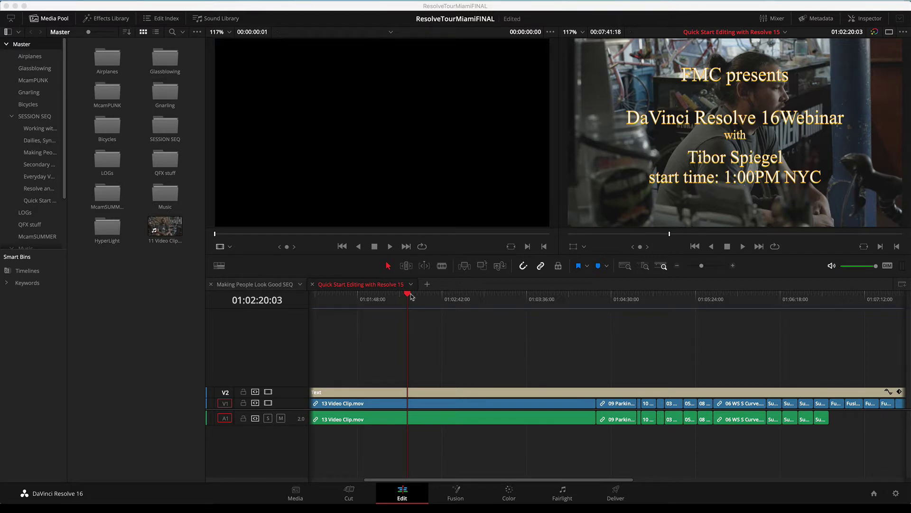
# Step: Move the timeline playhead to about 01:02:34:21 and close the ResolveTourMiamiFINAL project window
pyautogui.moveTo(409, 294); pyautogui.dragTo(432, 301)
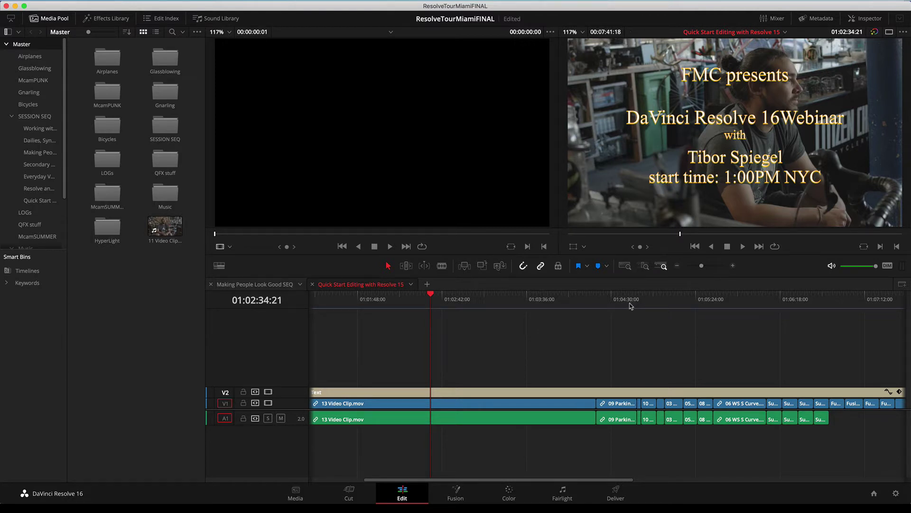
pyautogui.click(15, 6)
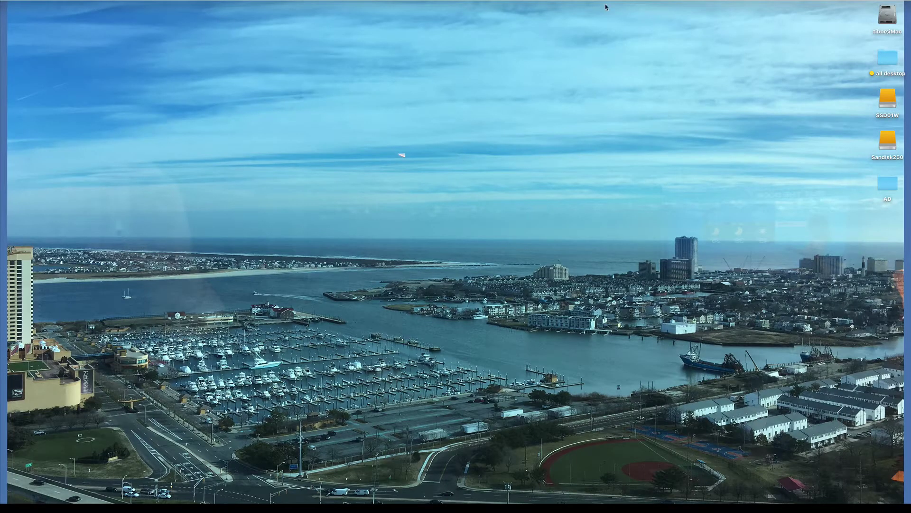
# Step: Locate DaVinci Resolve.app in the startup drive's Applications folder using an enlarged Finder window, and close that window
pyautogui.doubleClick(888, 18)
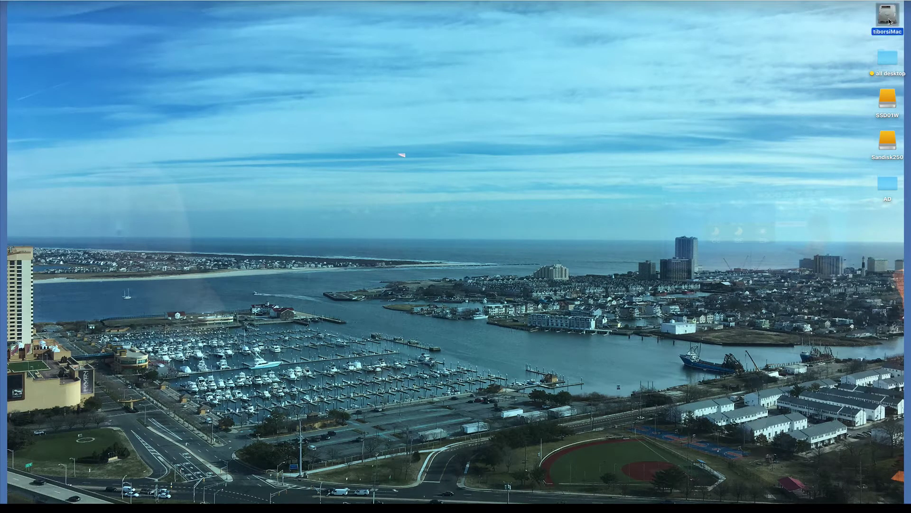
pyautogui.click(301, 64)
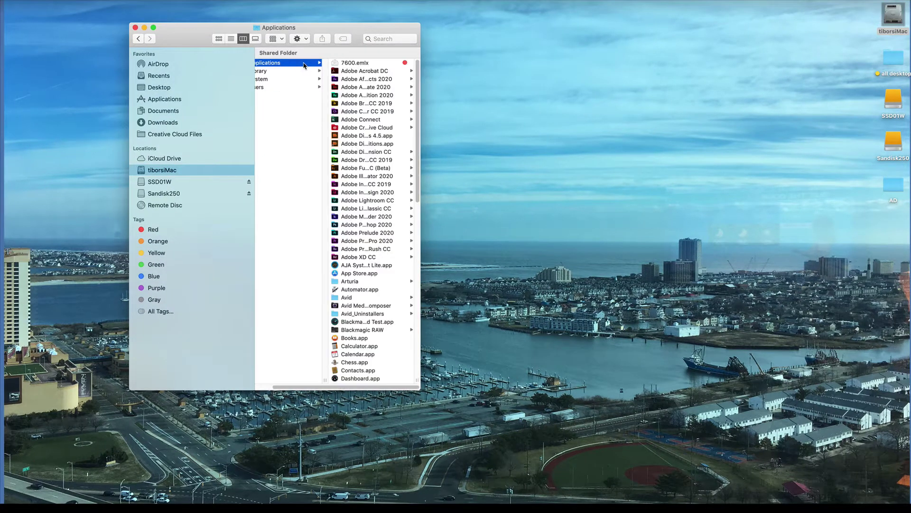
pyautogui.moveTo(420, 386); pyautogui.dragTo(682, 474)
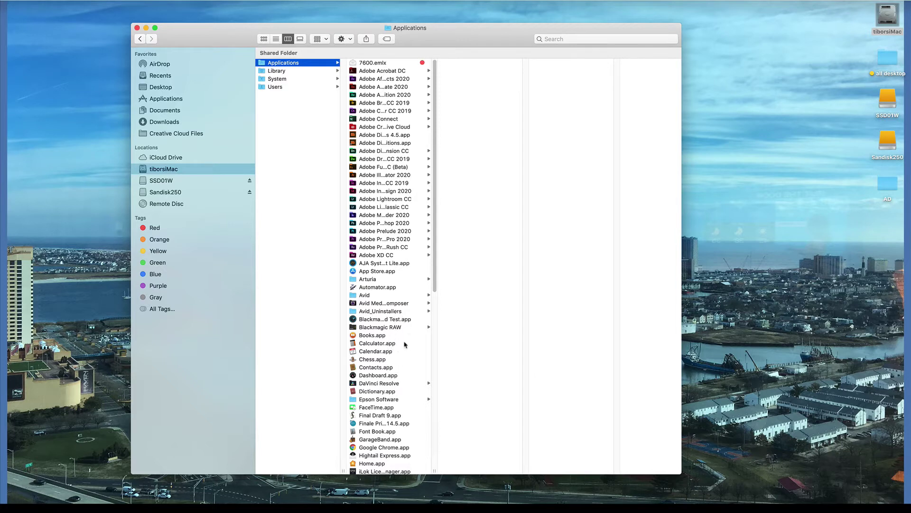
pyautogui.click(397, 384)
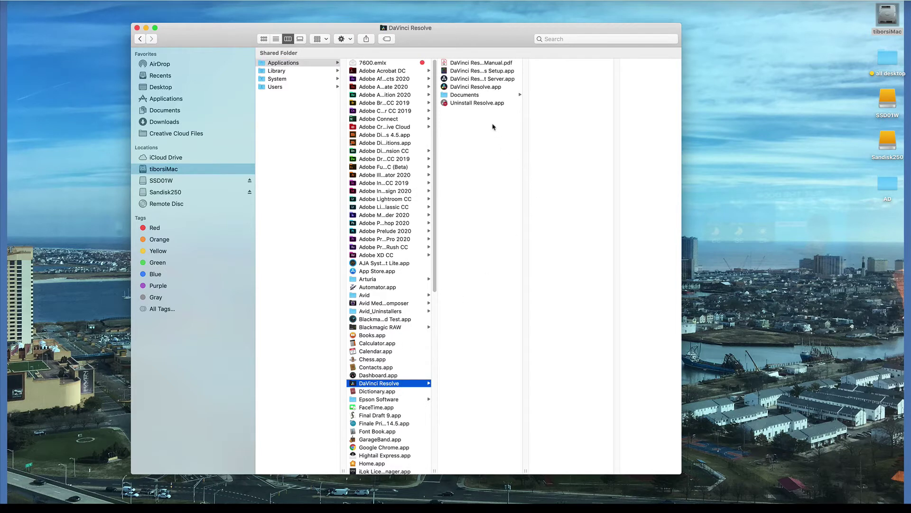
pyautogui.click(475, 88)
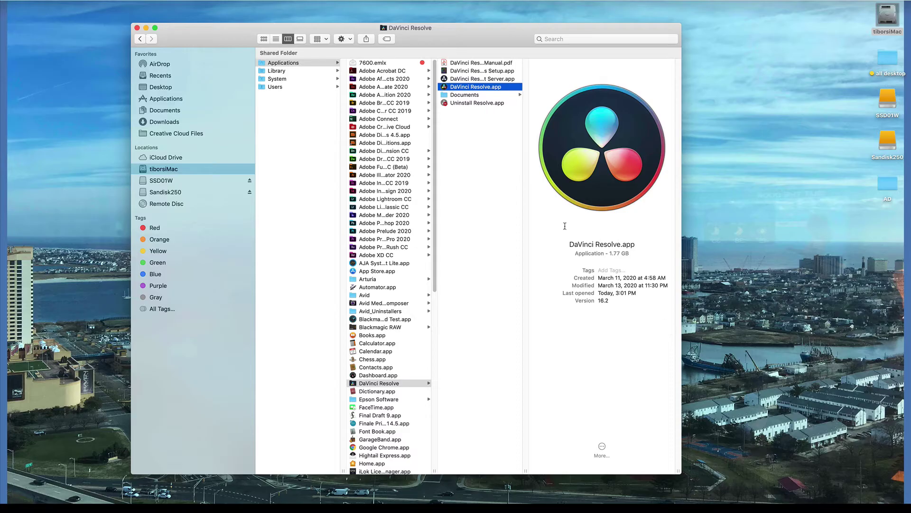
pyautogui.press('cmd+w')
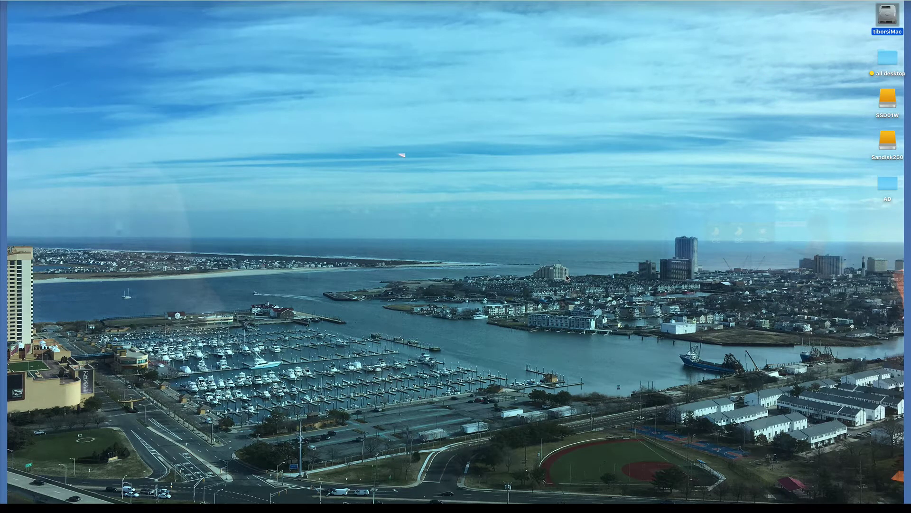
# Step: Launch DaVinci Resolve to bring up its project manager
pyautogui.moveTo(517, 505)
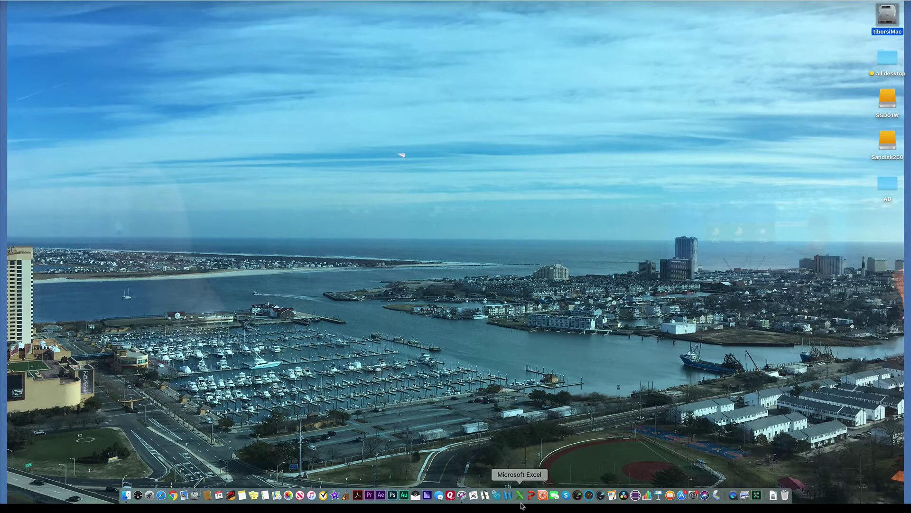
pyautogui.click(624, 496)
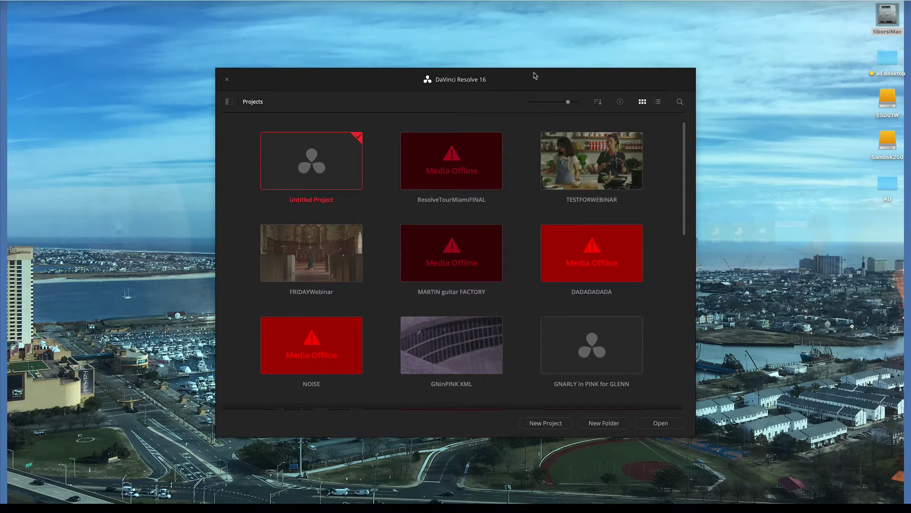
pyautogui.moveTo(534, 75); pyautogui.dragTo(515, 67)
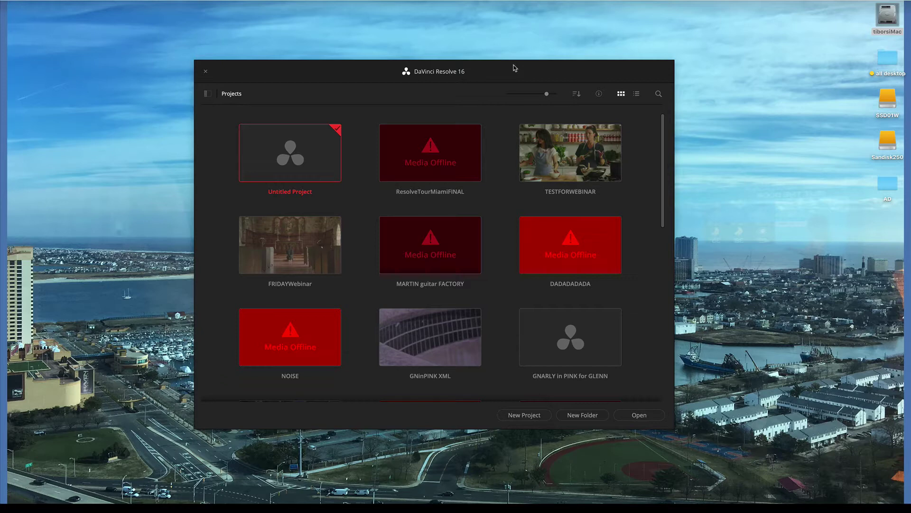
pyautogui.moveTo(514, 68); pyautogui.dragTo(536, 75)
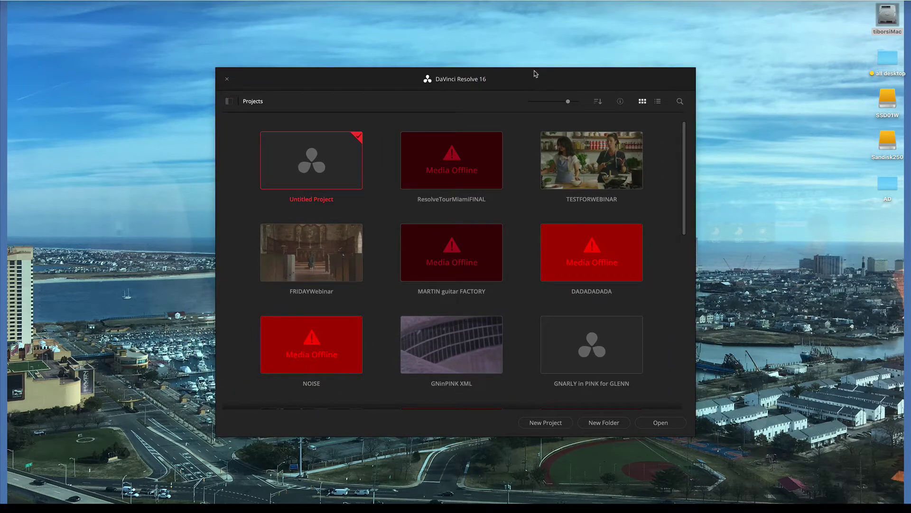
pyautogui.press('Right')
pyautogui.press('Right')
# Step: In the Untitled Project's settings, review the available timeline resolutions, choose 1920 x 1080 HD and save the settings
pyautogui.rightClick(310, 156)
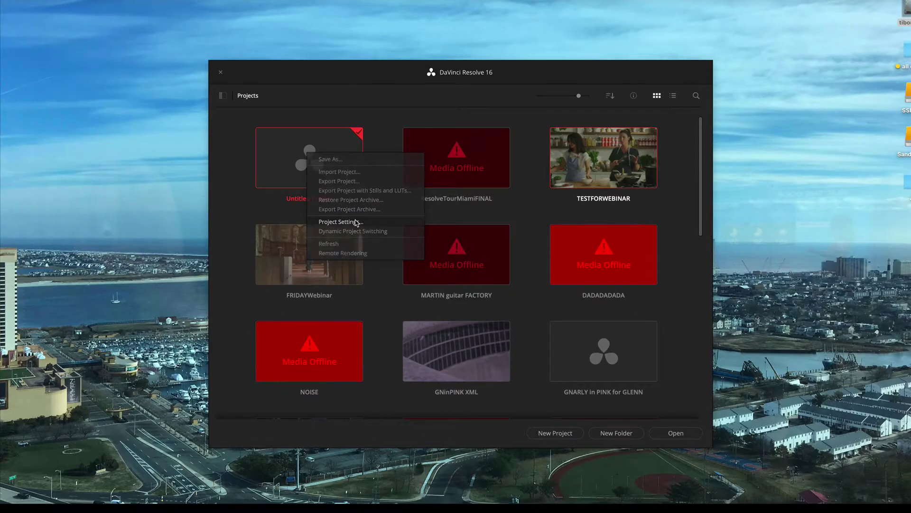
pyautogui.click(355, 223)
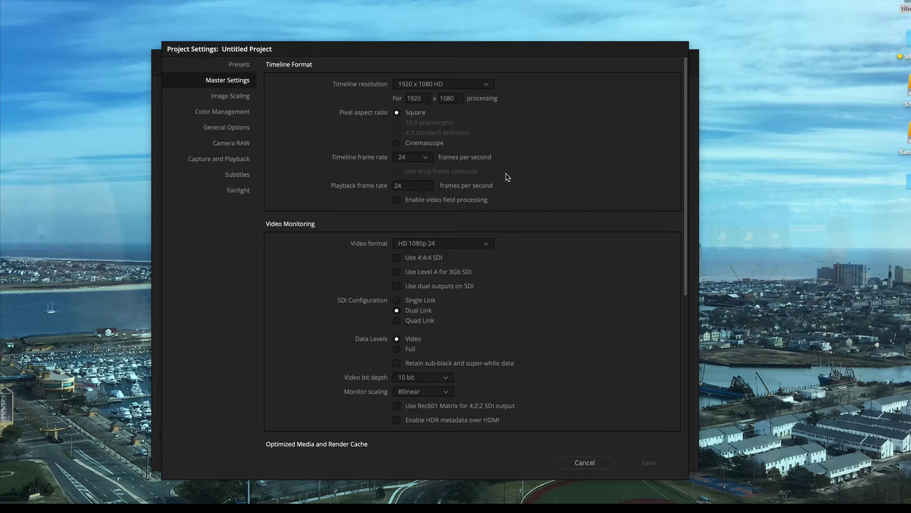
pyautogui.click(487, 85)
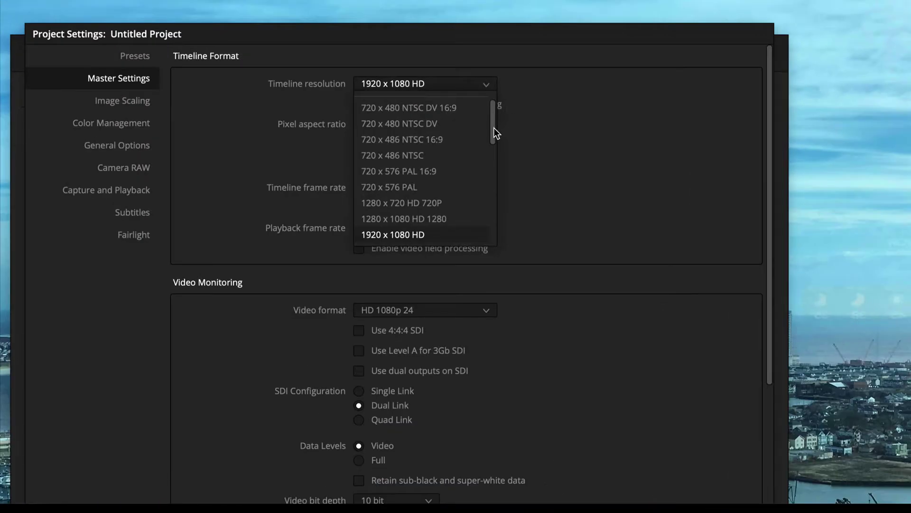
pyautogui.moveTo(493, 128); pyautogui.dragTo(507, 248)
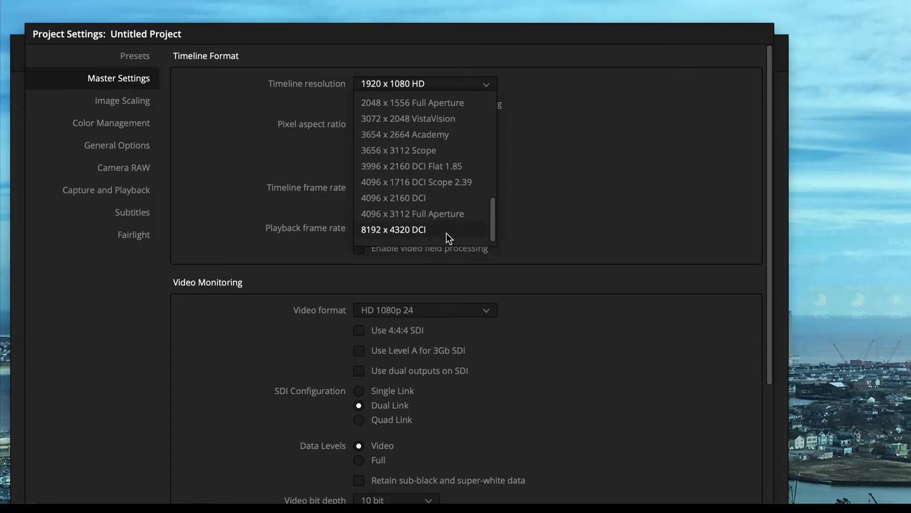
pyautogui.moveTo(494, 221); pyautogui.dragTo(502, 105)
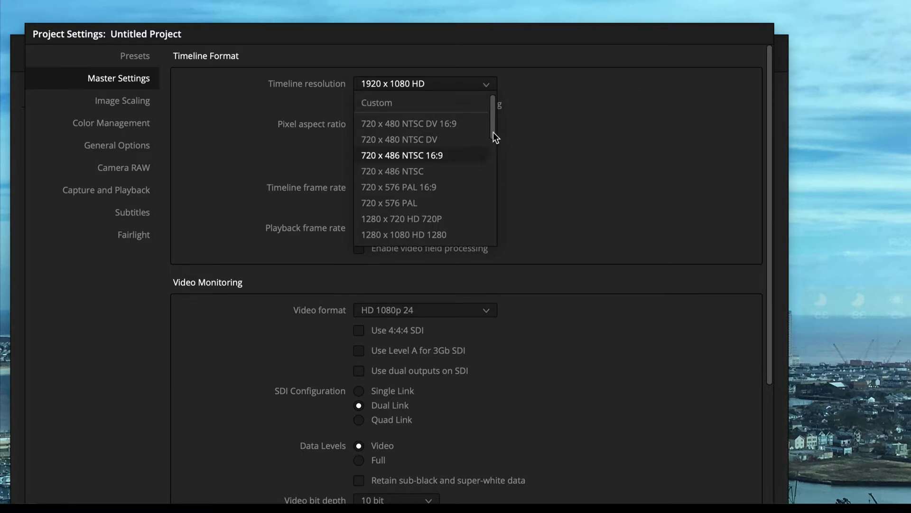
pyautogui.moveTo(494, 132); pyautogui.dragTo(500, 156)
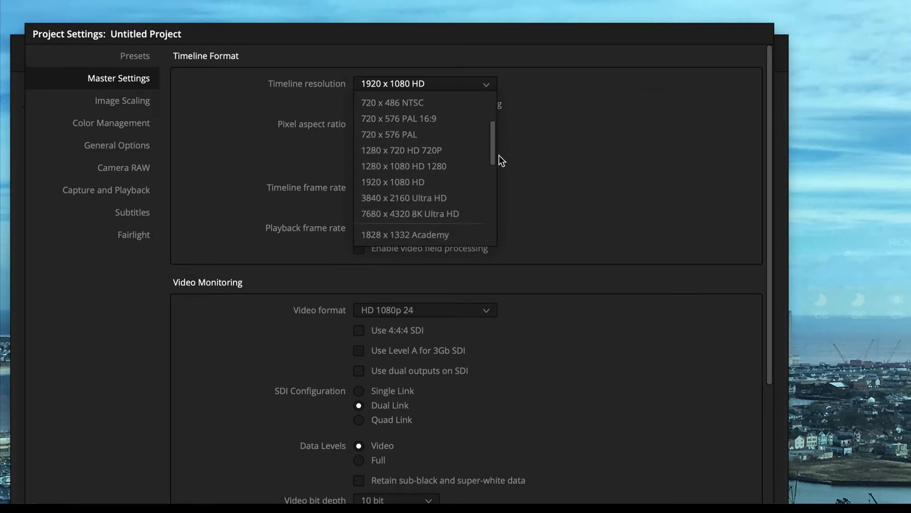
pyautogui.click(404, 181)
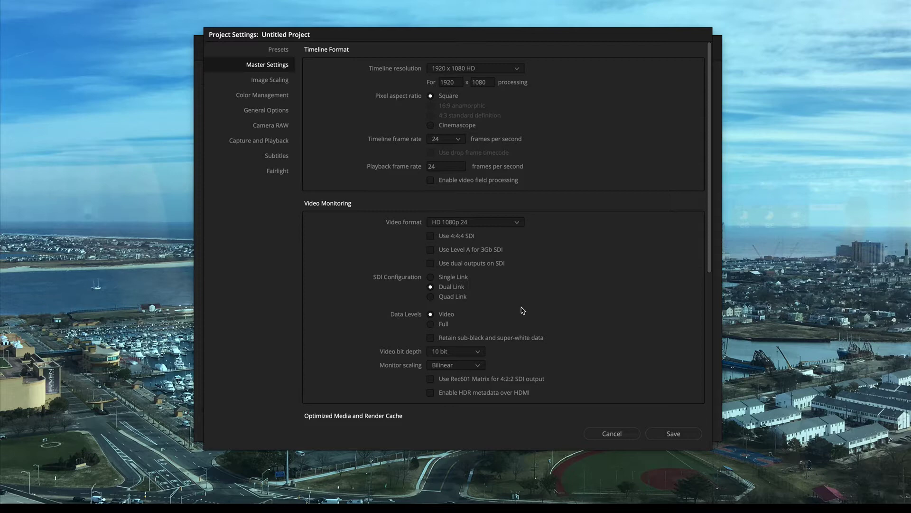
pyautogui.click(672, 434)
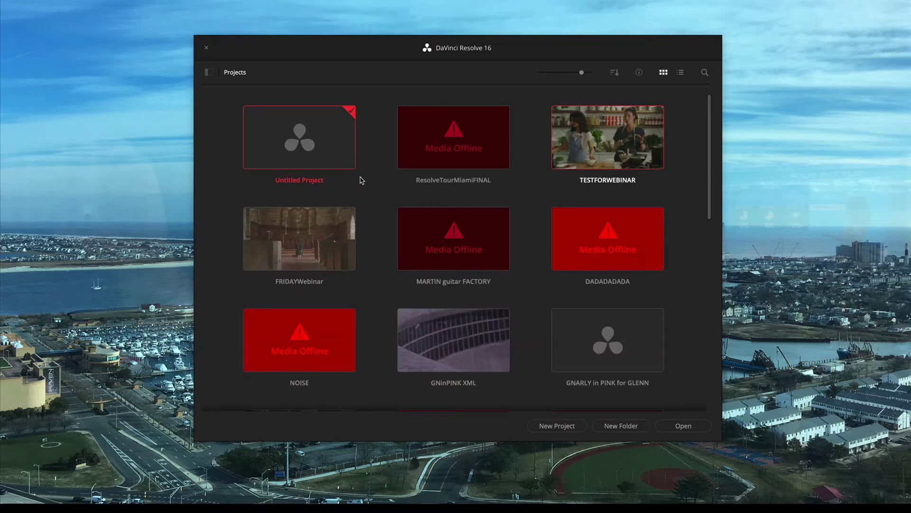
# Step: Open the Untitled Project from the project manager
pyautogui.rightClick(297, 149)
pyautogui.click(292, 150)
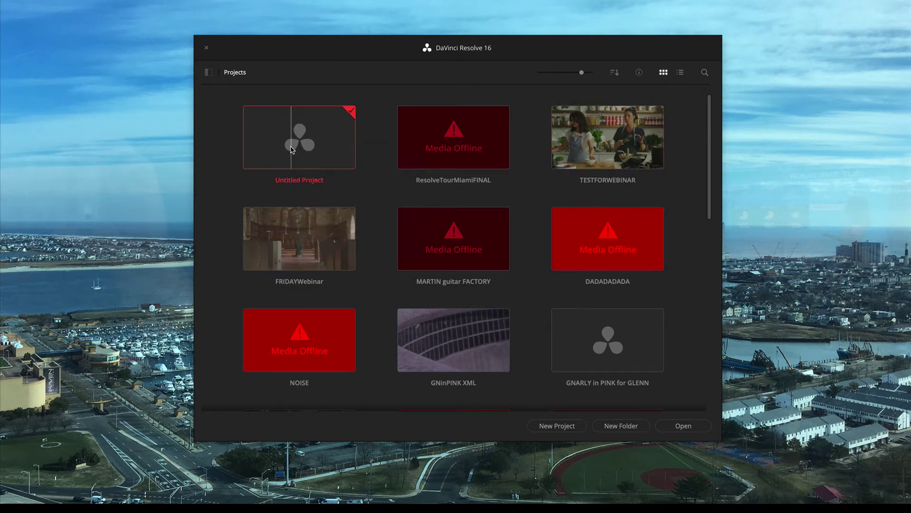
pyautogui.doubleClick(292, 150)
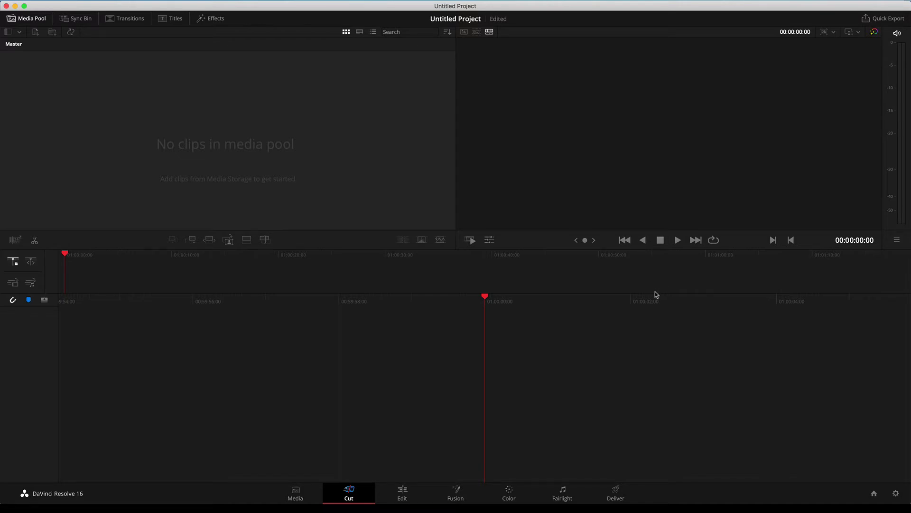
# Step: Look over the Media, Cut, Edit, Color and Deliver pages of the empty project
pyautogui.click(296, 496)
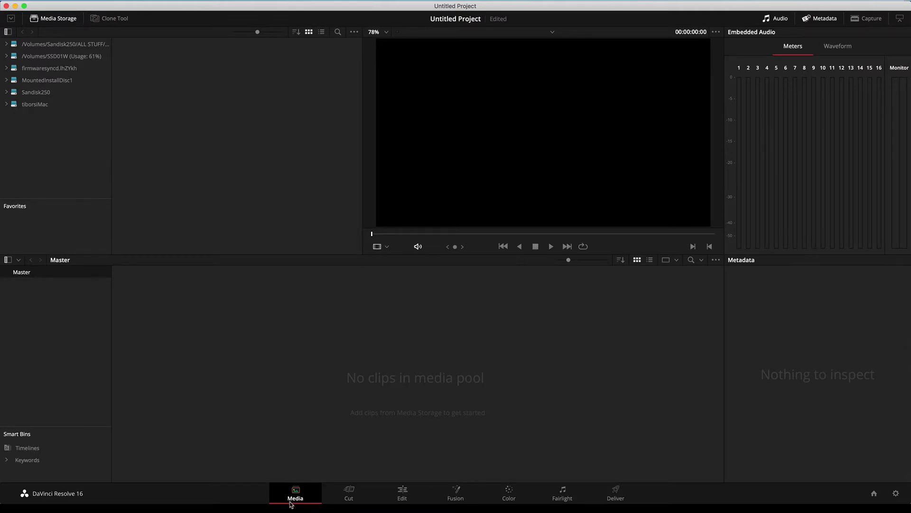
pyautogui.click(351, 494)
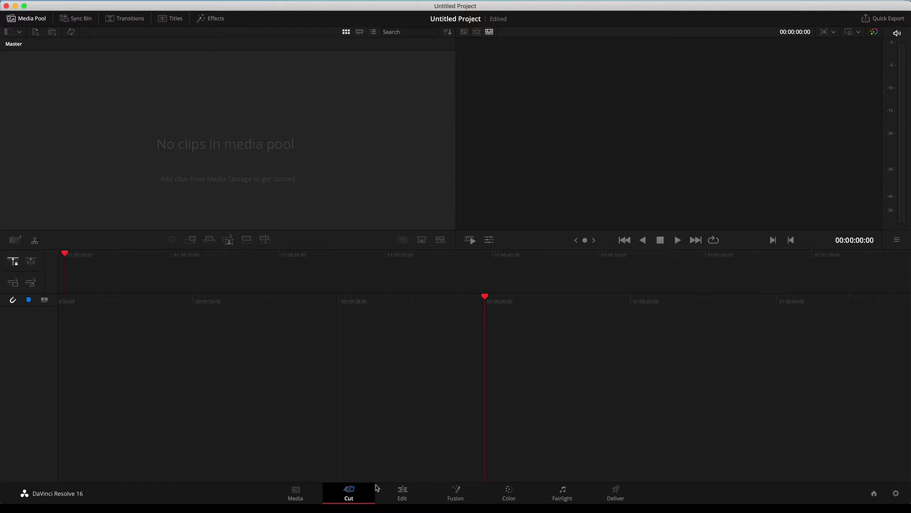
pyautogui.click(401, 493)
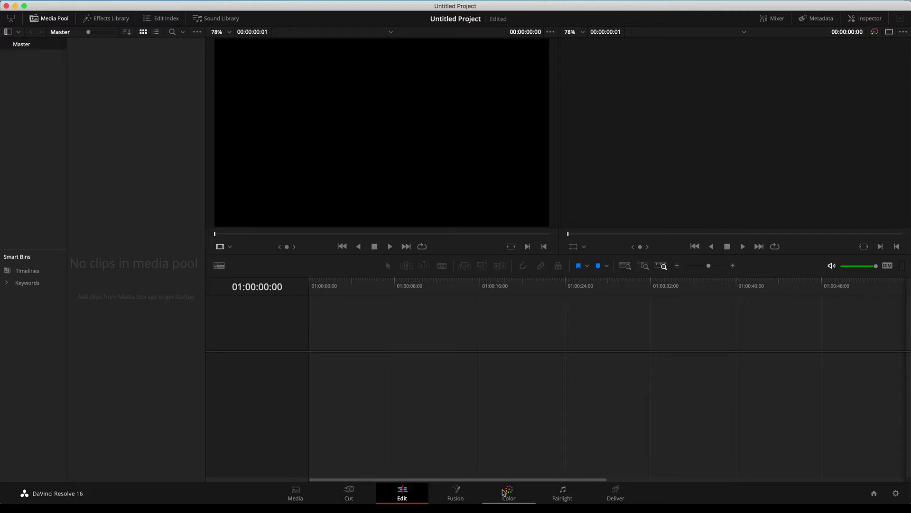
pyautogui.click(298, 496)
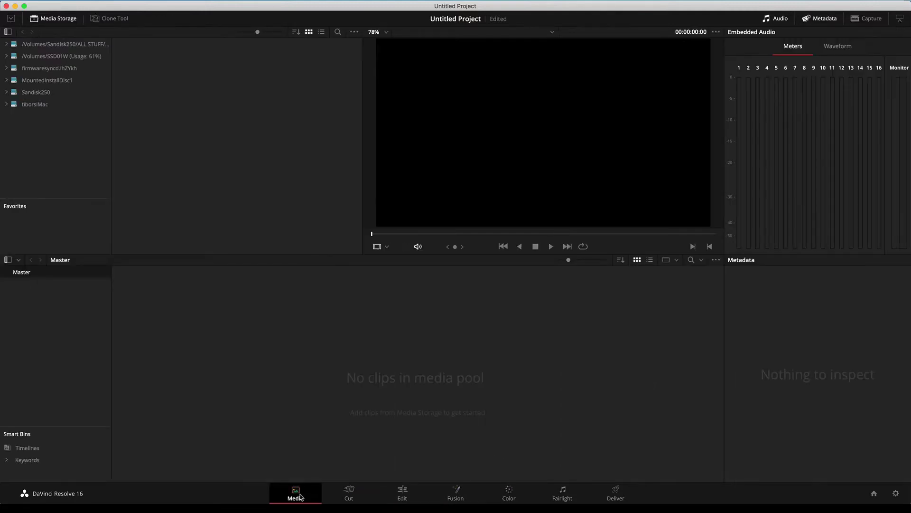
pyautogui.click(403, 494)
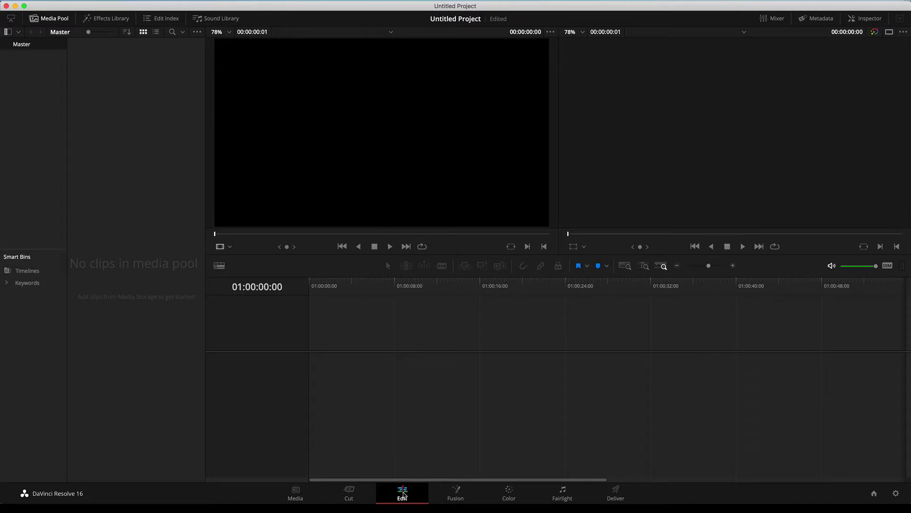
pyautogui.click(509, 494)
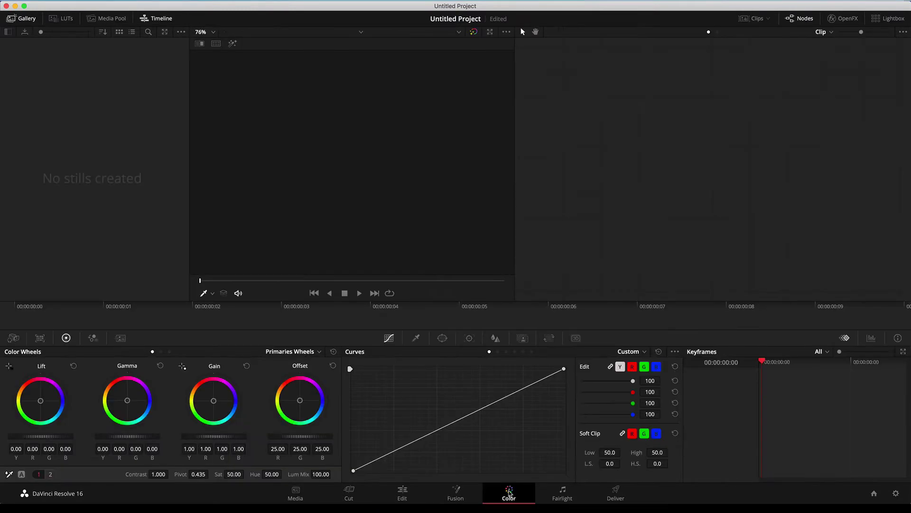
pyautogui.click(616, 494)
# Step: Go through all seven pages in workflow order: Media, Cut, Edit, Fusion, Color, Fairlight and Deliver
pyautogui.click(299, 496)
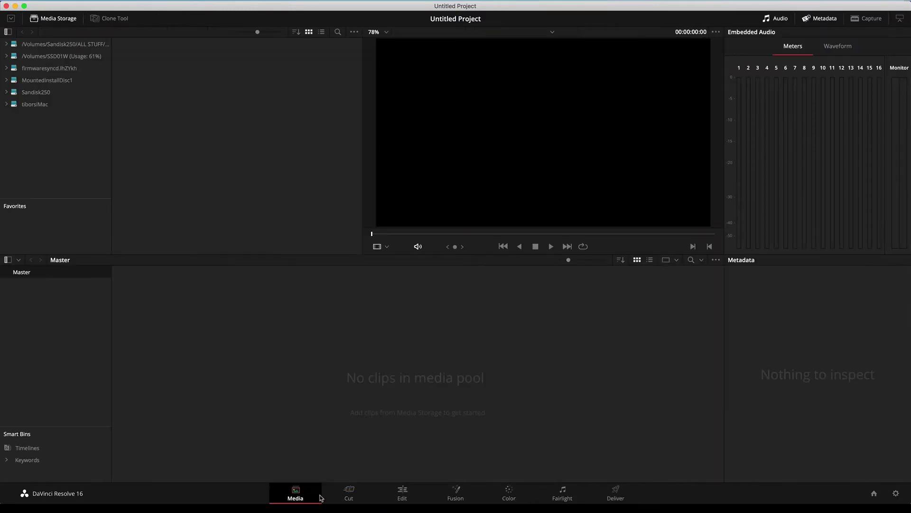
pyautogui.click(354, 495)
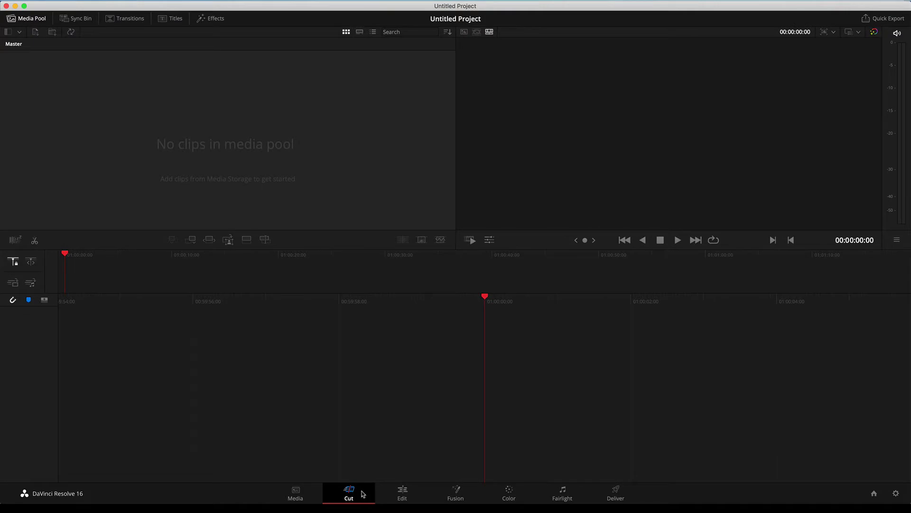
pyautogui.click(404, 494)
pyautogui.click(456, 494)
pyautogui.click(510, 495)
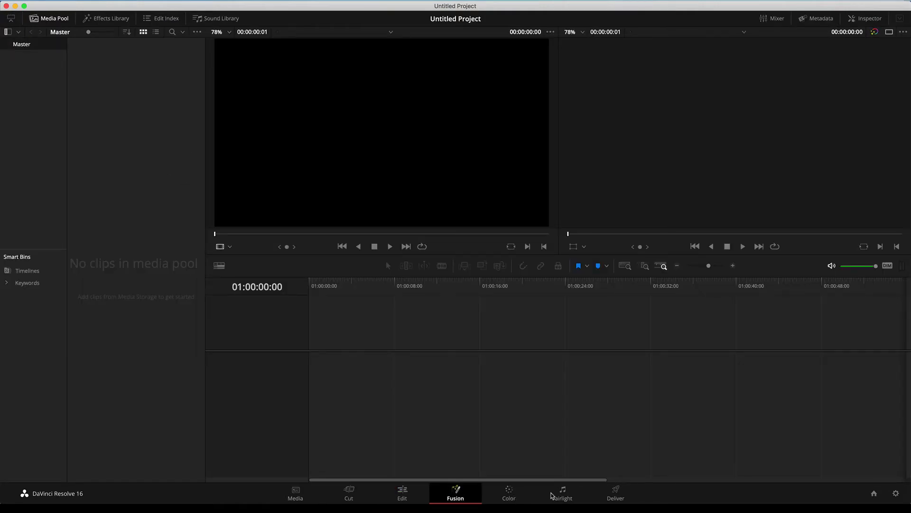
pyautogui.click(562, 495)
pyautogui.click(615, 496)
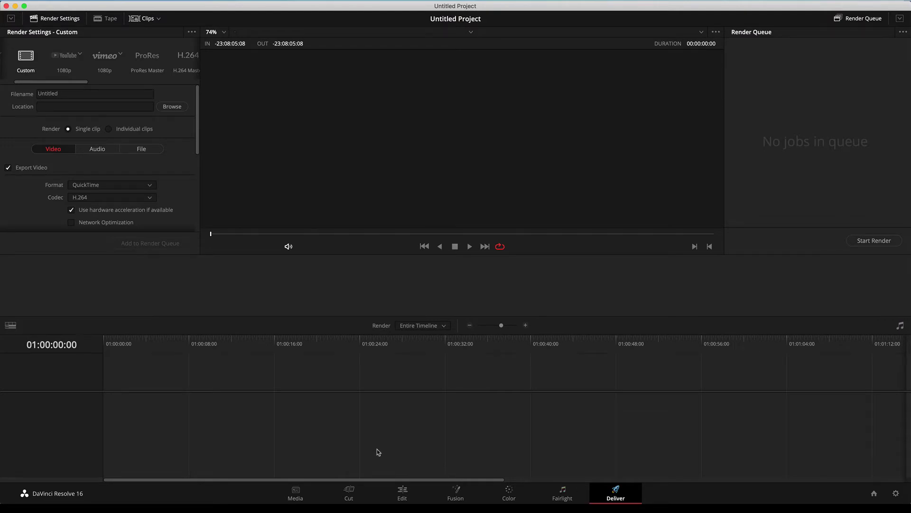
# Step: Go through the Cut, Edit, Fusion, Color, Fairlight and Deliver pages again in workflow order
pyautogui.hotkey('shift', '2')
pyautogui.hotkey('shift', '3')
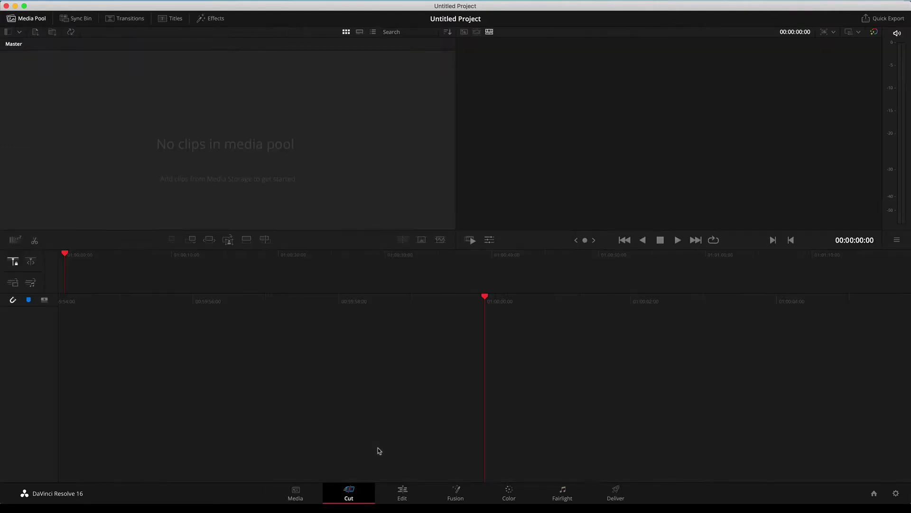
pyautogui.hotkey('shift', '4')
pyautogui.hotkey('shift', '5')
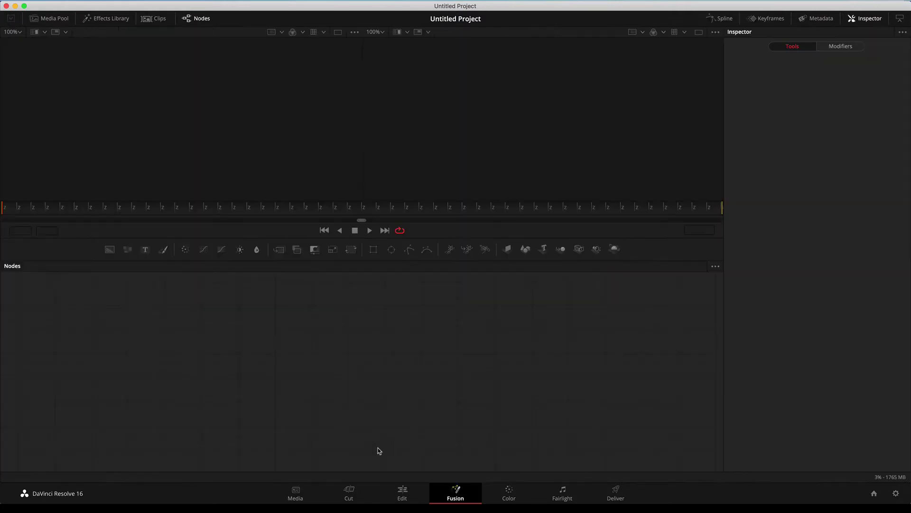
pyautogui.hotkey('shift', '6')
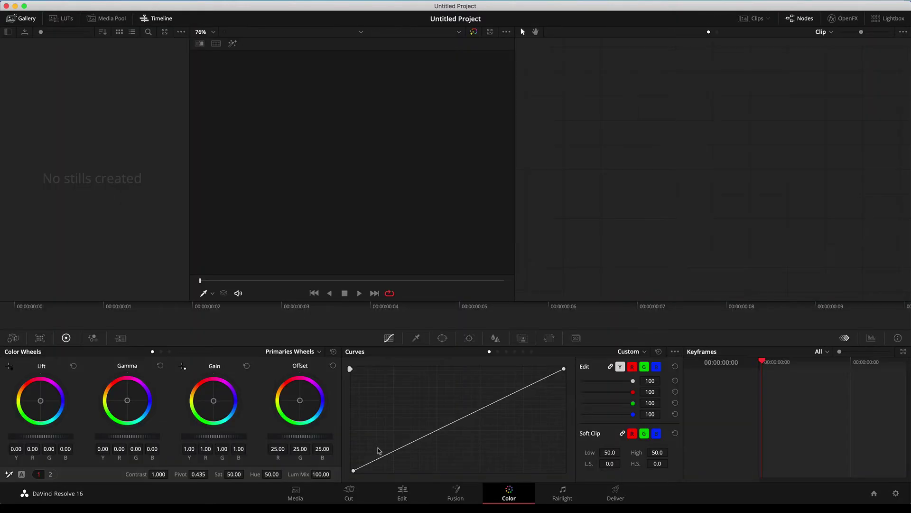
pyautogui.hotkey('shift', '7')
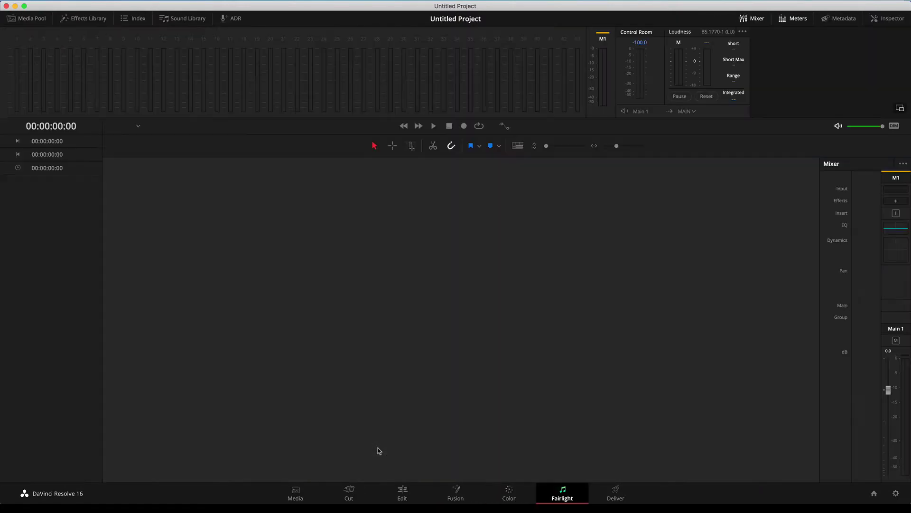
pyautogui.hotkey('shift', '8')
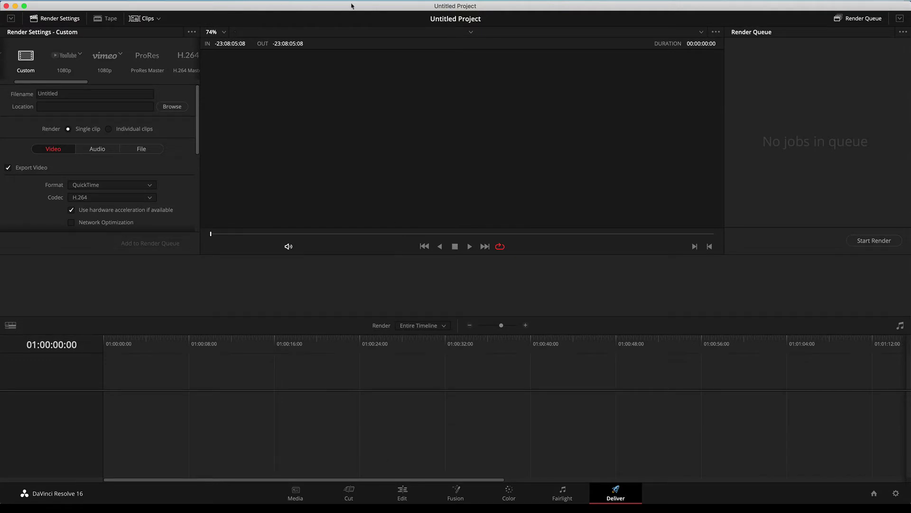
# Step: On the Edit page, hide the Media Pool and make the viewers shorter to give the timeline more height
pyautogui.click(365, 1)
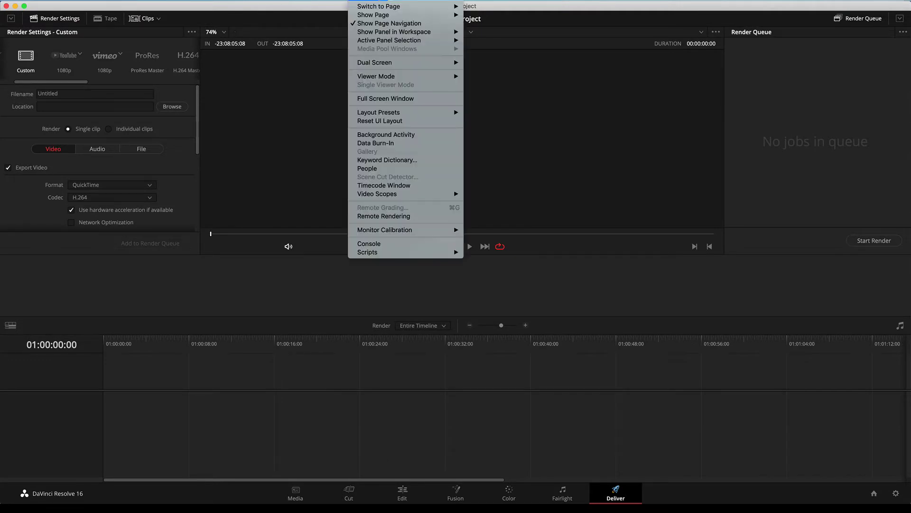
pyautogui.moveTo(378, 9)
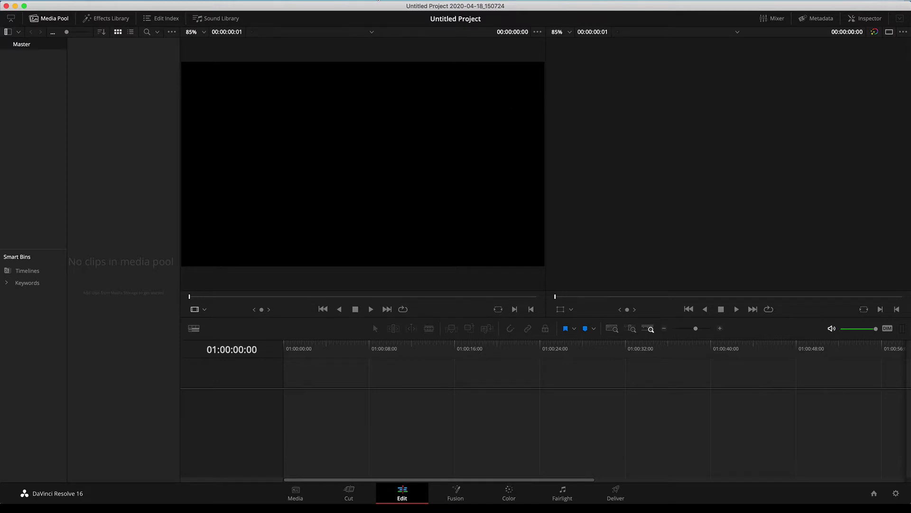
pyautogui.click(51, 19)
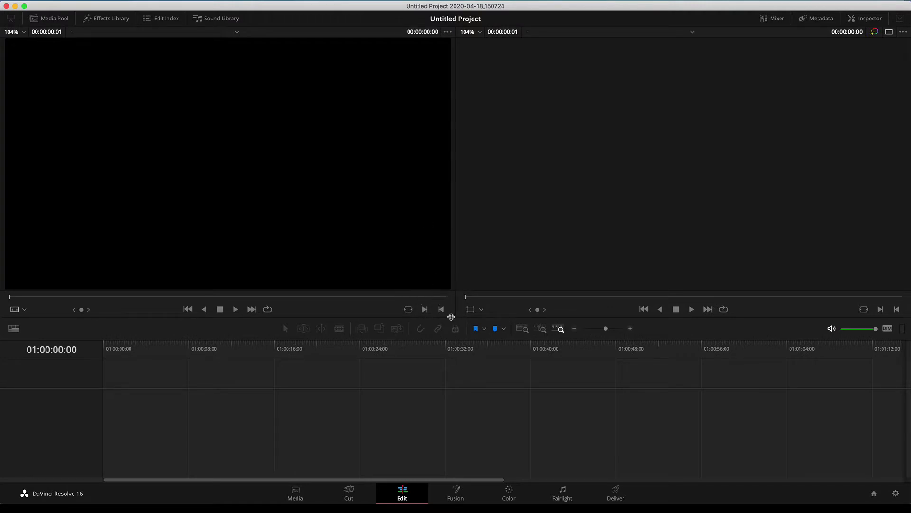
pyautogui.moveTo(451, 317); pyautogui.dragTo(455, 281)
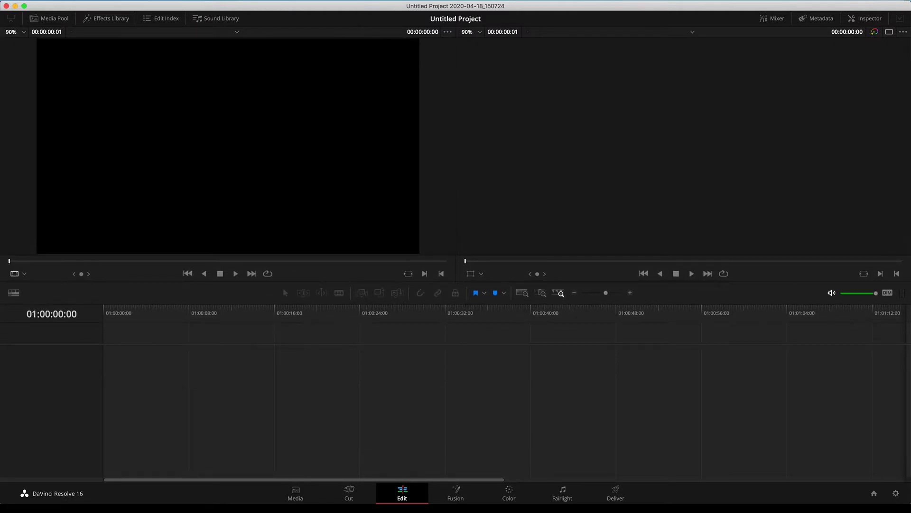
# Step: Save the current workspace layout as a preset named NEW EDIT
pyautogui.click(365, 0)
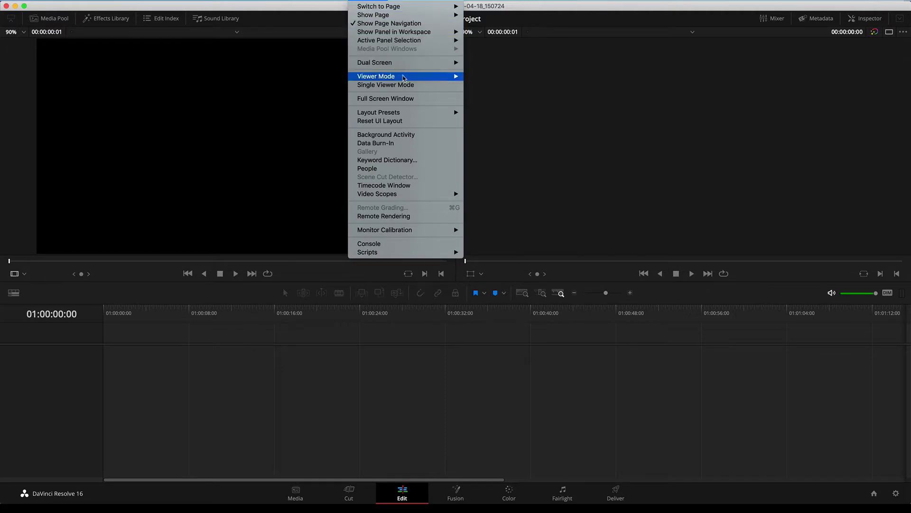
pyautogui.moveTo(405, 79)
pyautogui.moveTo(404, 115)
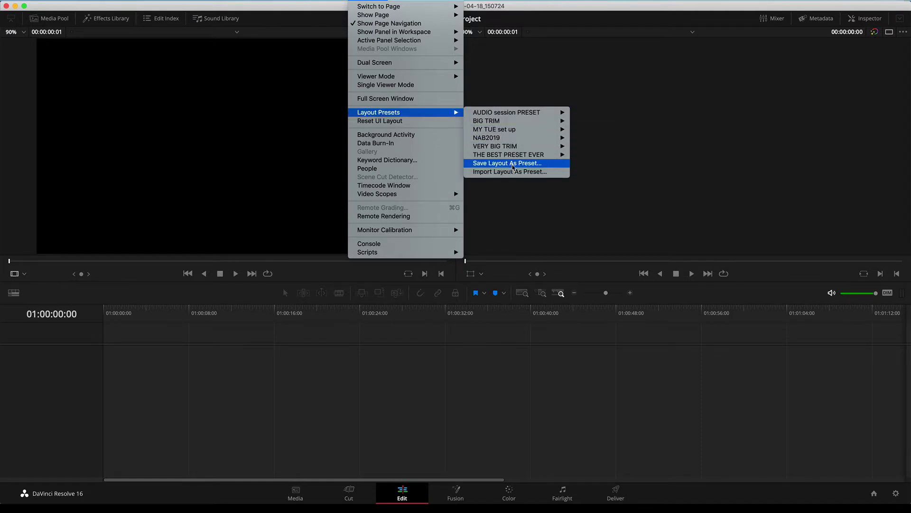
pyautogui.click(512, 164)
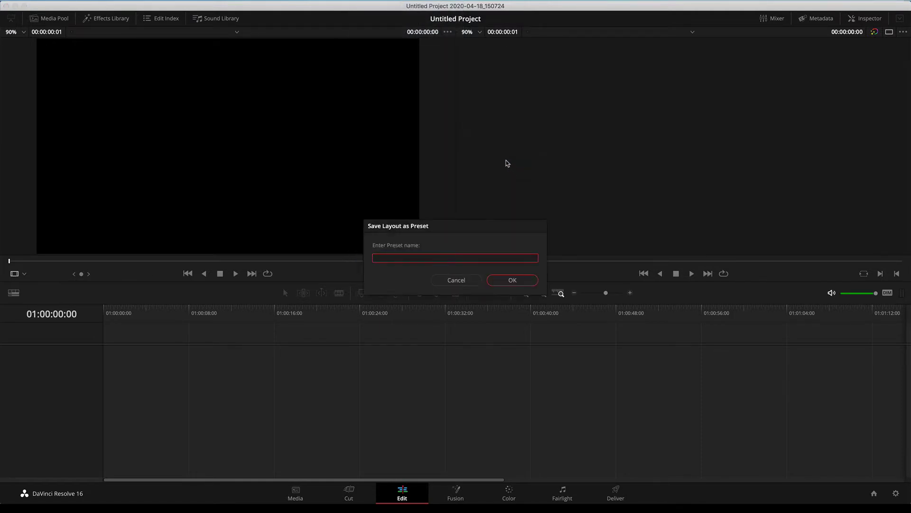
pyautogui.write('NEW EDIT')
pyautogui.press('Return')
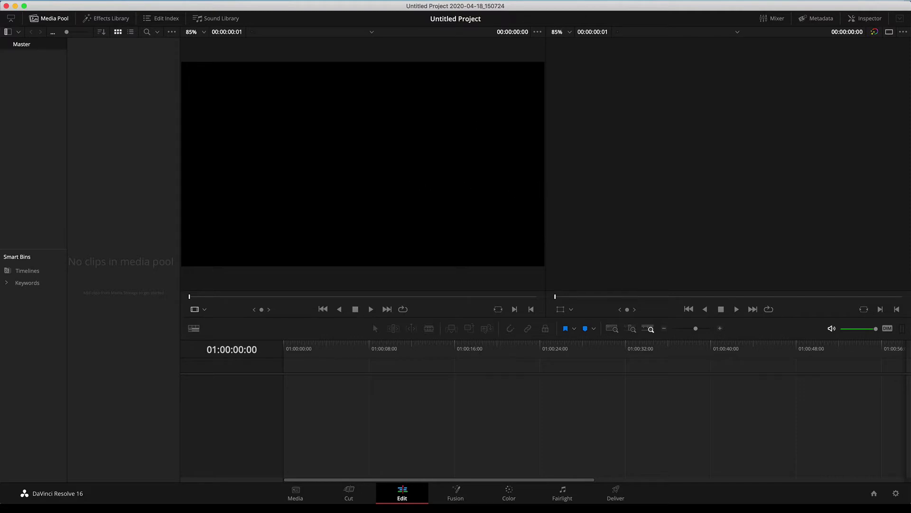
# Step: Load the NEW EDIT layout preset
pyautogui.click(371, 0)
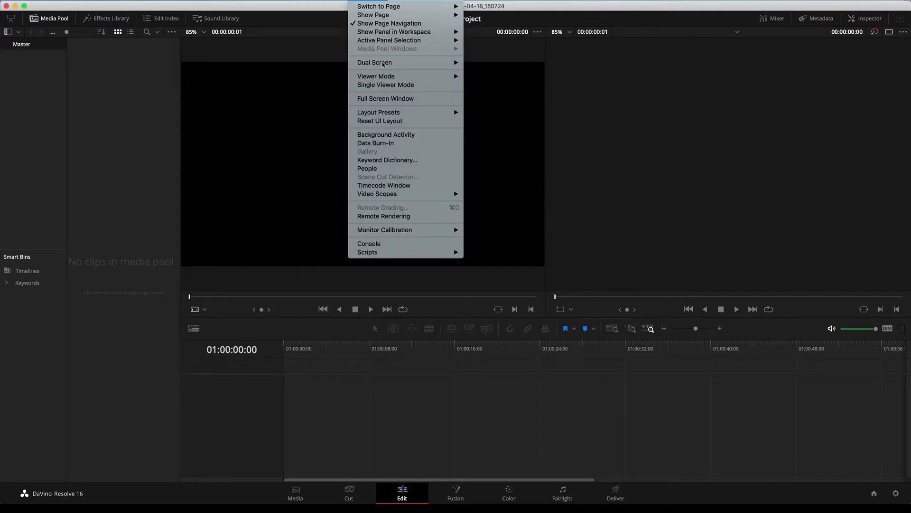
pyautogui.moveTo(392, 114)
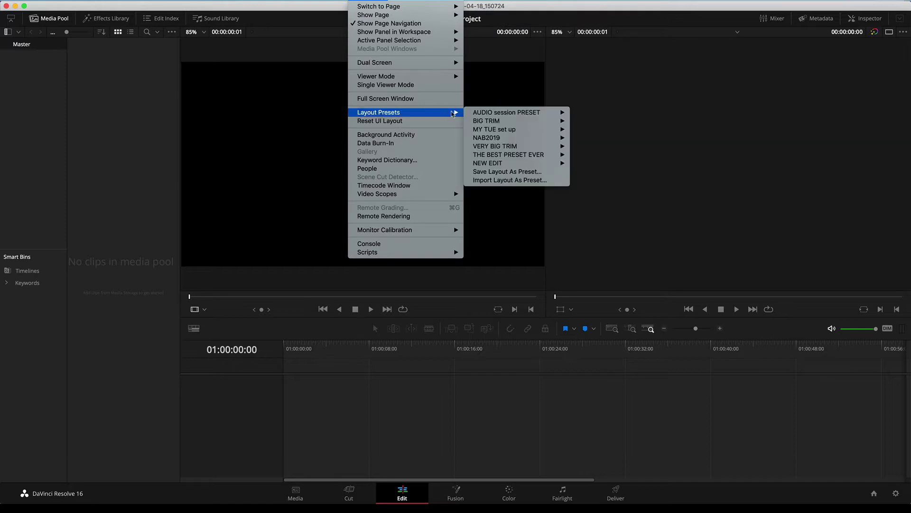
pyautogui.moveTo(523, 165)
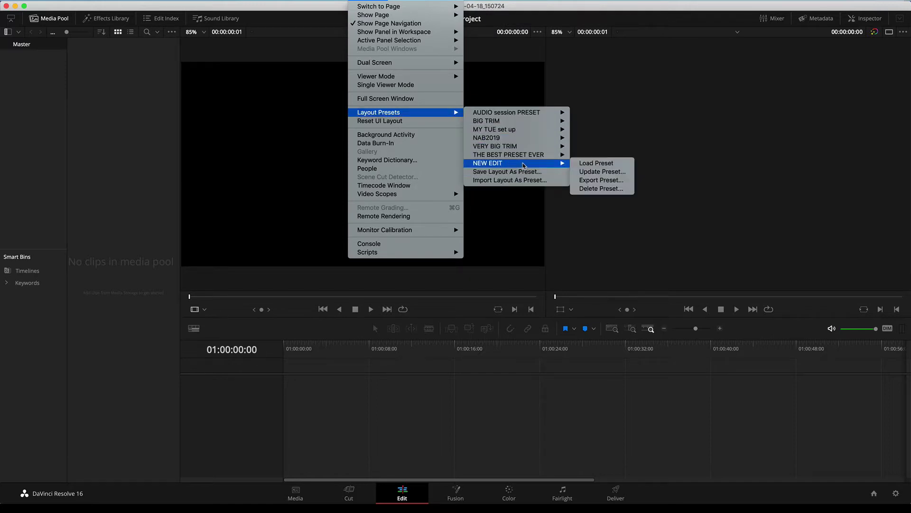
pyautogui.click(583, 164)
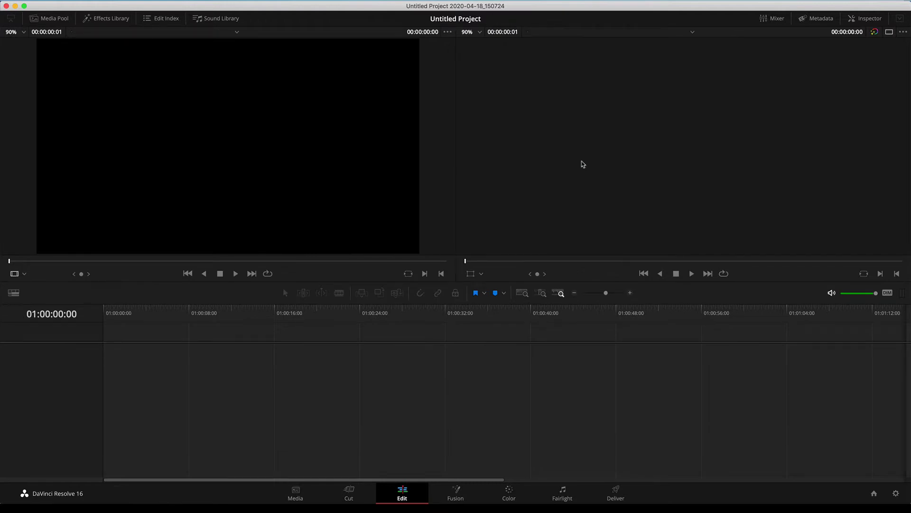
# Step: Switch to the Media page and show the Media Storage browser
pyautogui.hotkey('shift', '2')
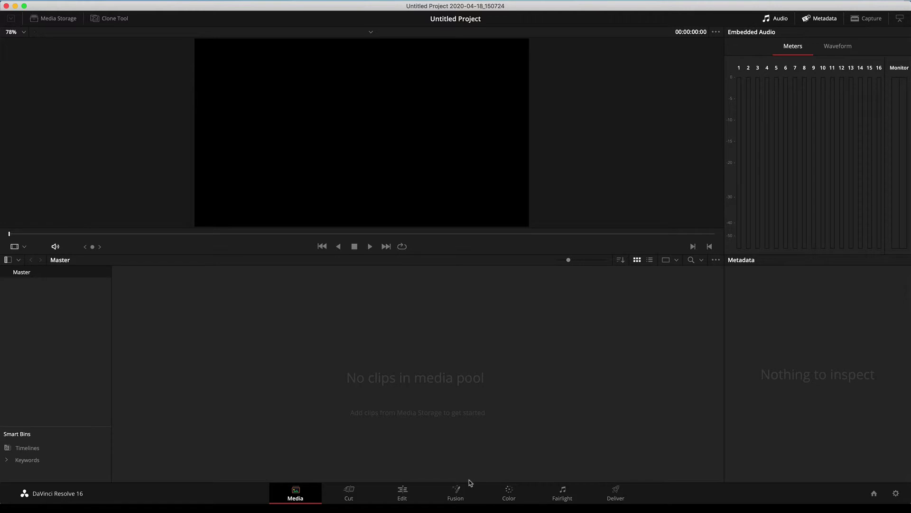
pyautogui.click(404, 494)
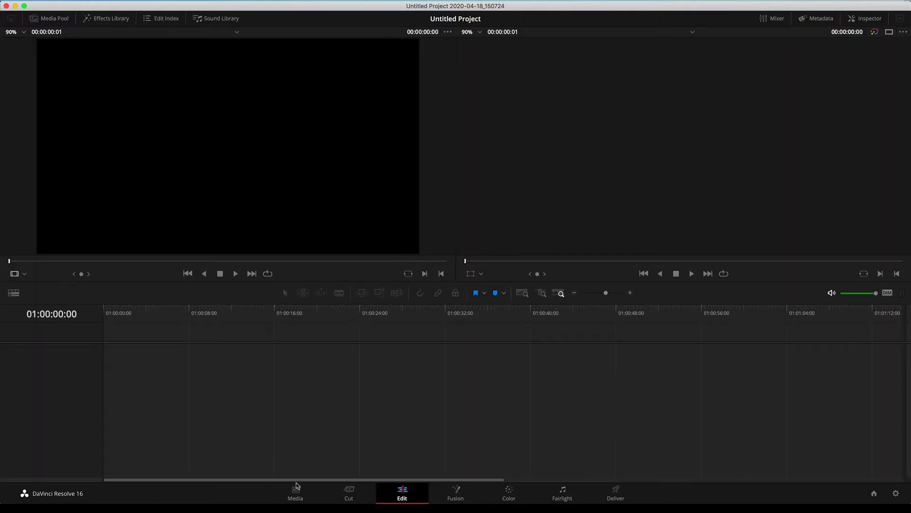
pyautogui.click(300, 496)
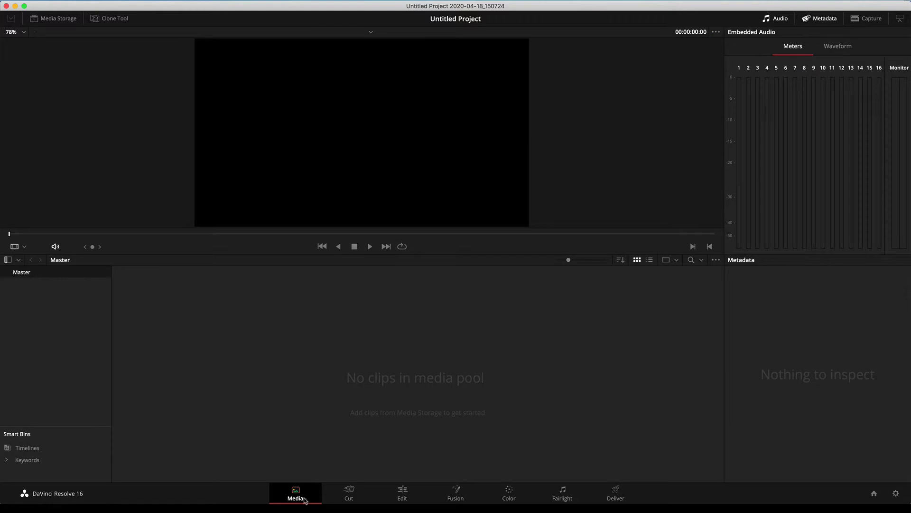
pyautogui.click(58, 19)
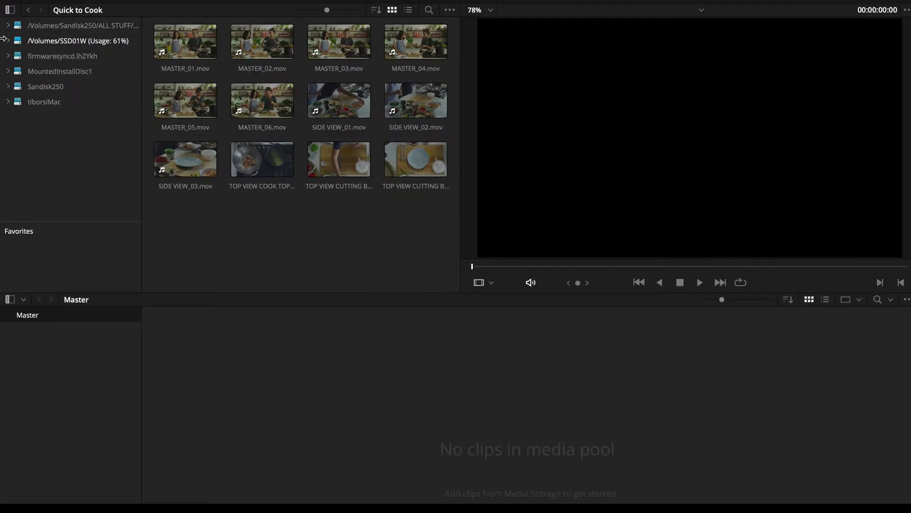
# Step: Open the Quick to Cook folder in Lesson 01 of R16 Intro Lessons on the Sandisk250 drive and enlarge its clip thumbnails
pyautogui.click(8, 87)
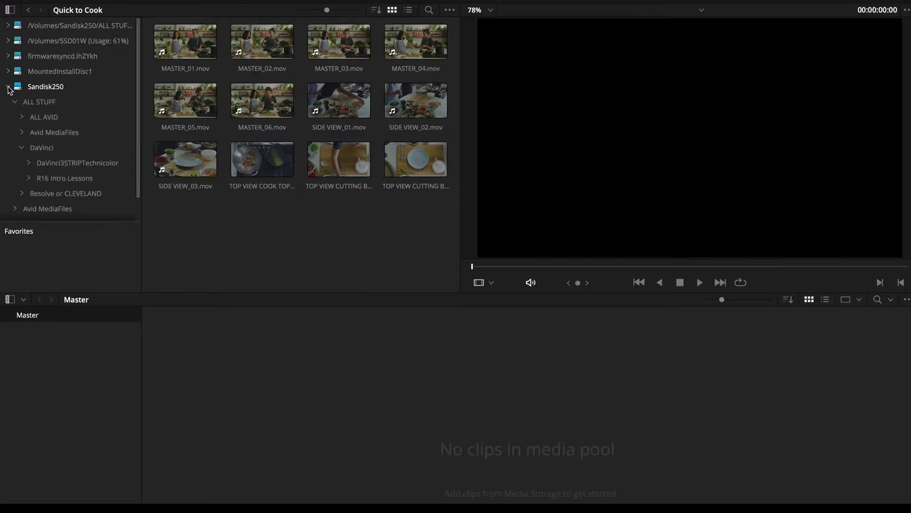
pyautogui.click(22, 148)
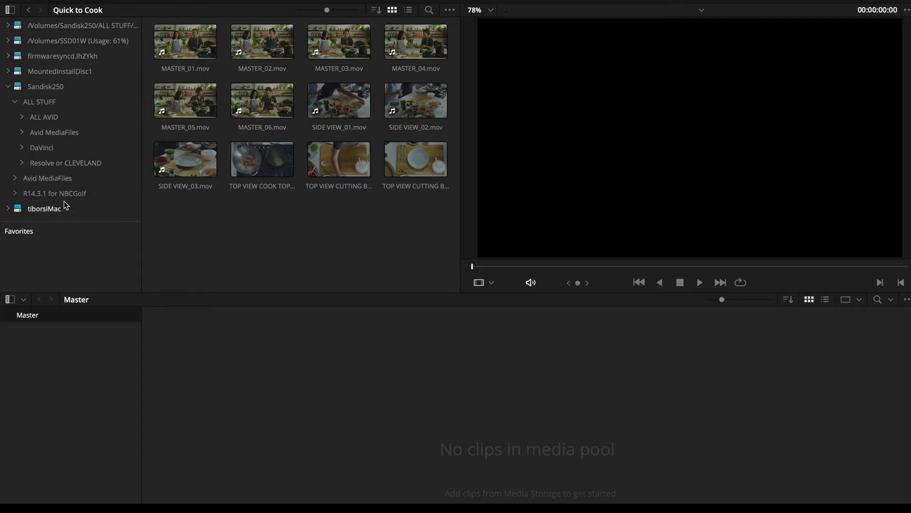
pyautogui.click(23, 149)
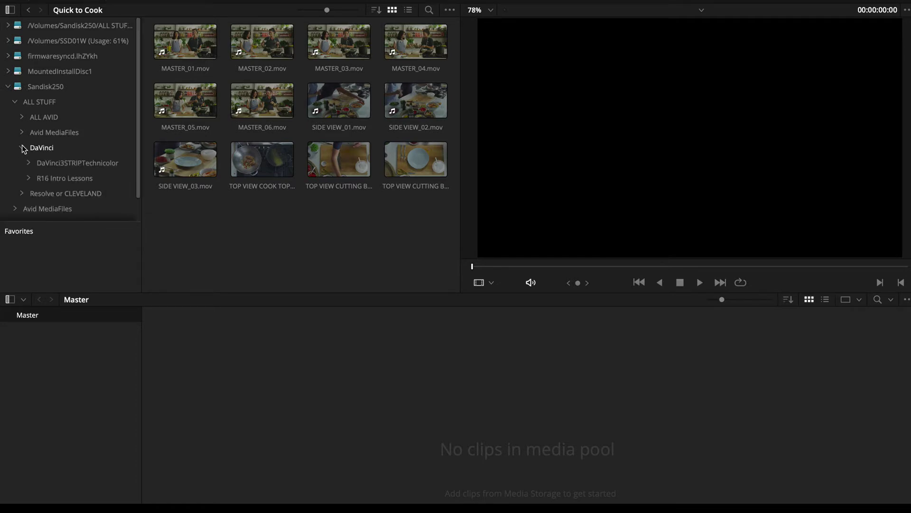
pyautogui.click(28, 182)
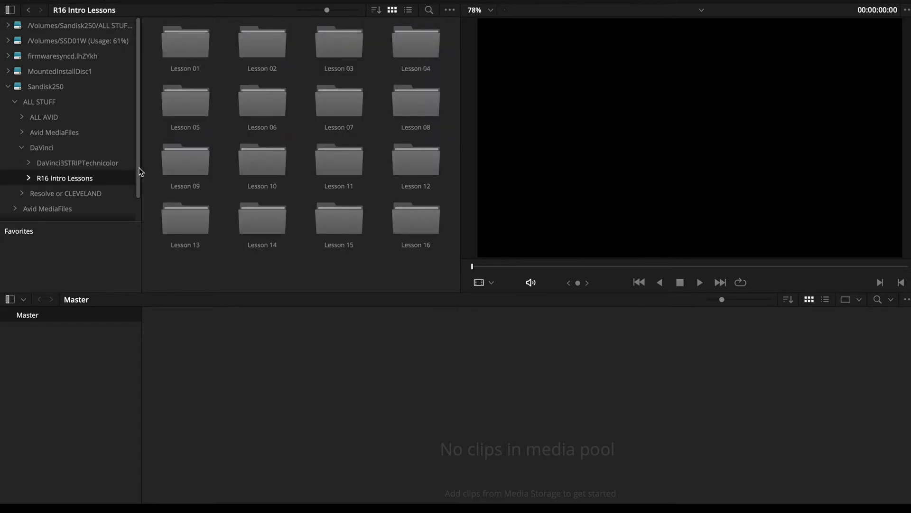
pyautogui.click(29, 178)
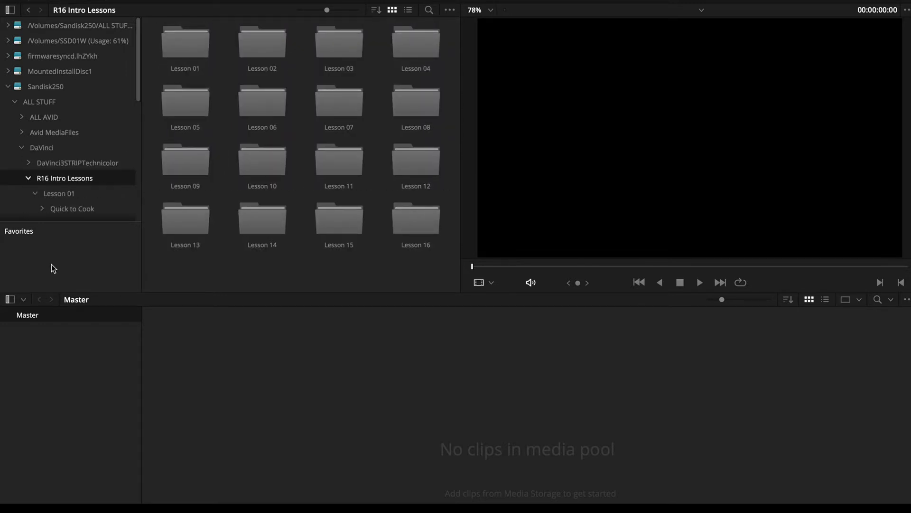
pyautogui.moveTo(138, 81); pyautogui.dragTo(126, 126)
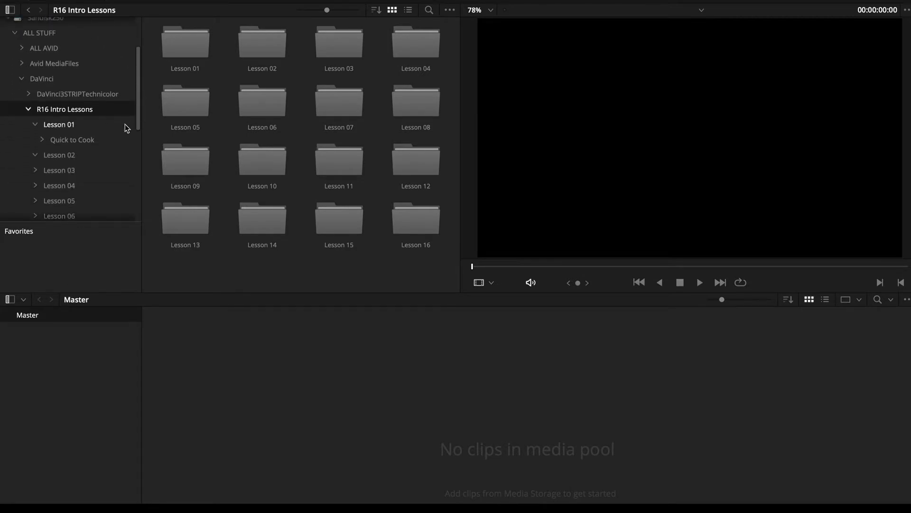
pyautogui.click(58, 139)
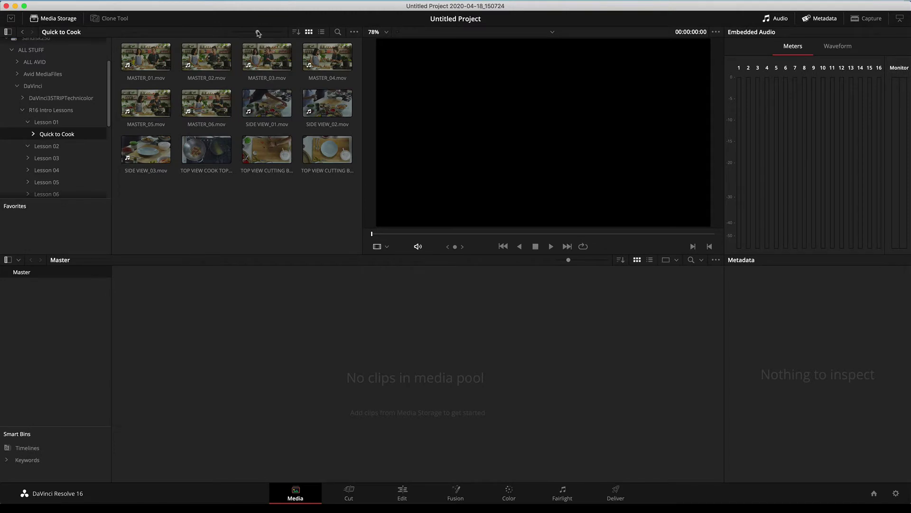
pyautogui.moveTo(327, 10); pyautogui.dragTo(348, 14)
pyautogui.moveTo(273, 36); pyautogui.dragTo(263, 36)
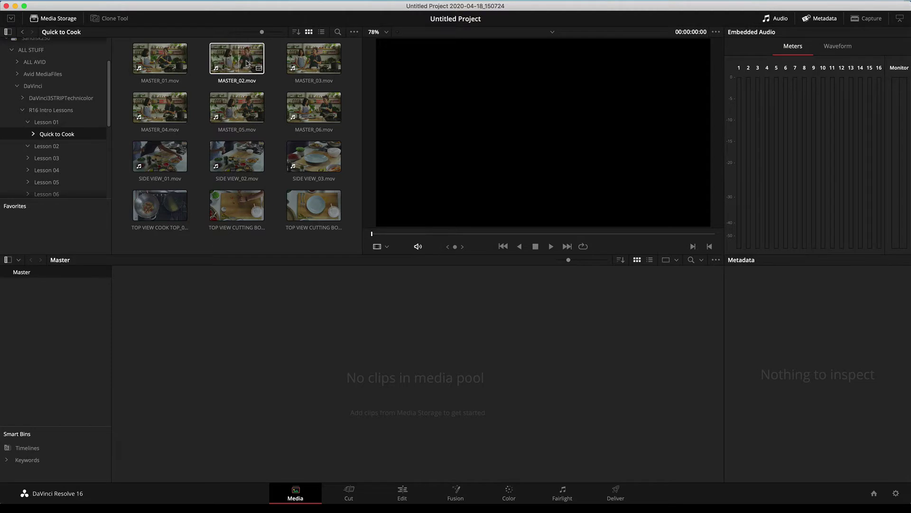
# Step: Preview MASTER_03.mov in the viewer by scrubbing through it and playing part of it
pyautogui.click(312, 63)
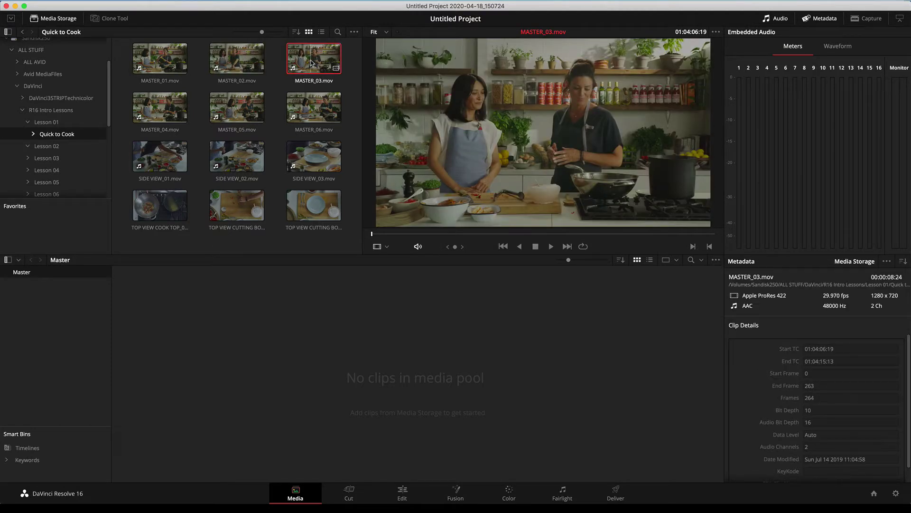
pyautogui.moveTo(393, 234); pyautogui.dragTo(580, 234)
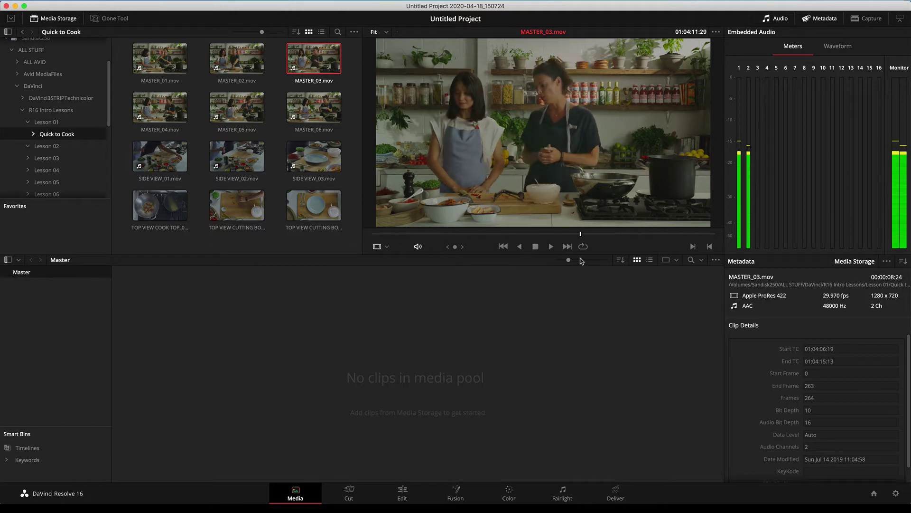
pyautogui.click(550, 247)
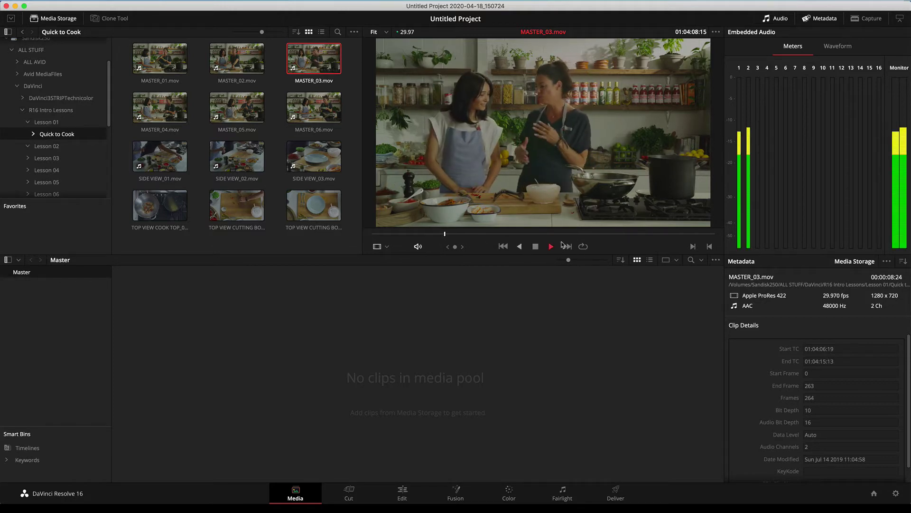
pyautogui.press('space')
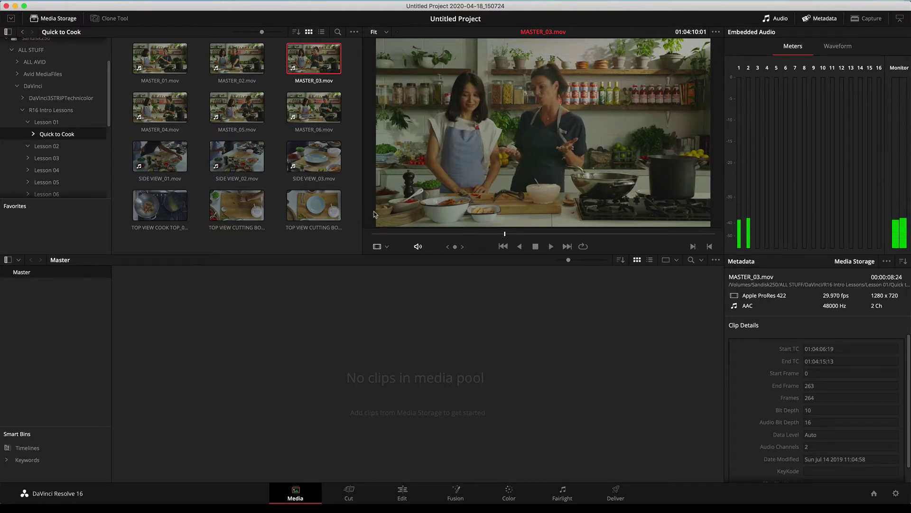
# Step: Add all clips from the Quick to Cook folder to the Master bin, keeping the project's current frame rate
pyautogui.click(351, 152)
pyautogui.press('super+a')
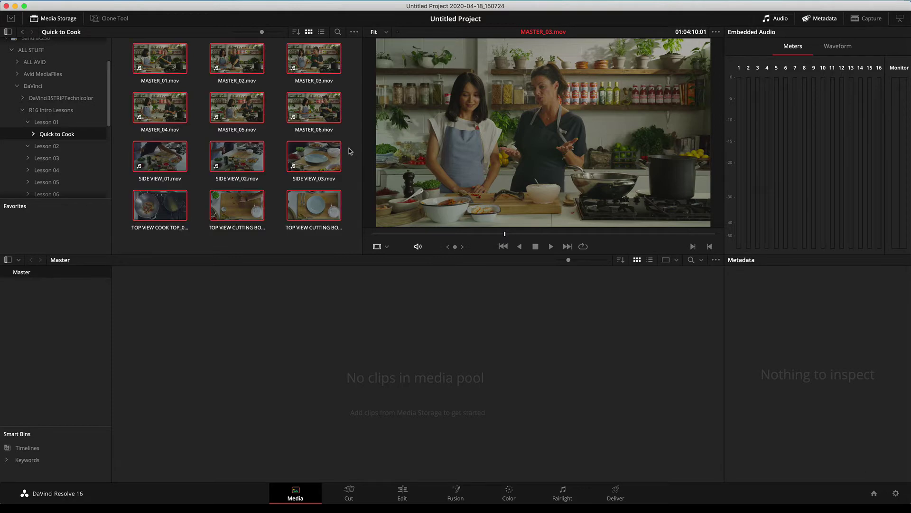
pyautogui.moveTo(307, 63); pyautogui.dragTo(334, 369)
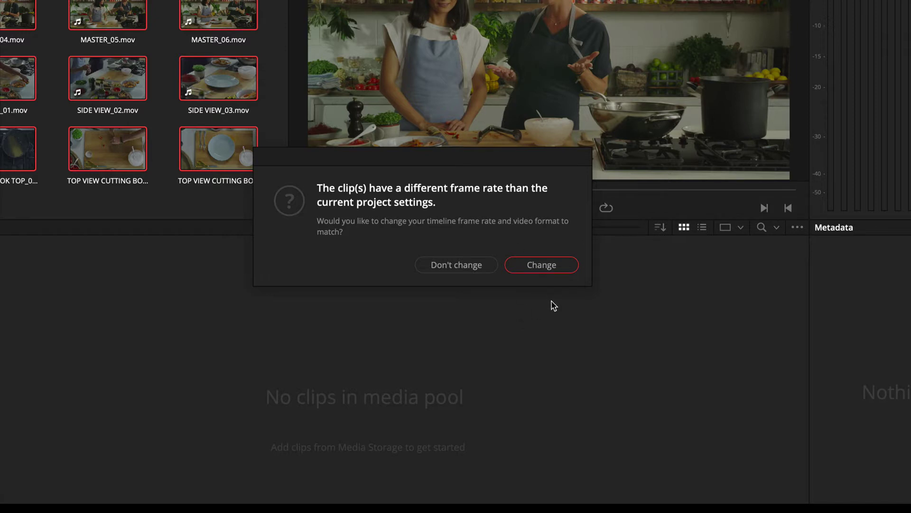
pyautogui.click(478, 266)
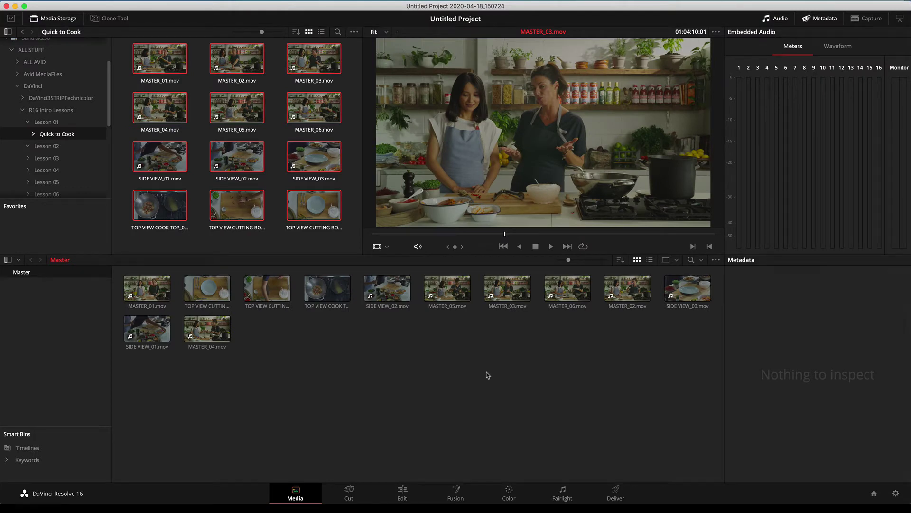
# Step: Show the Media Pool on the Edit page and select all its clips, and remove them from the project on the Media page
pyautogui.click(407, 495)
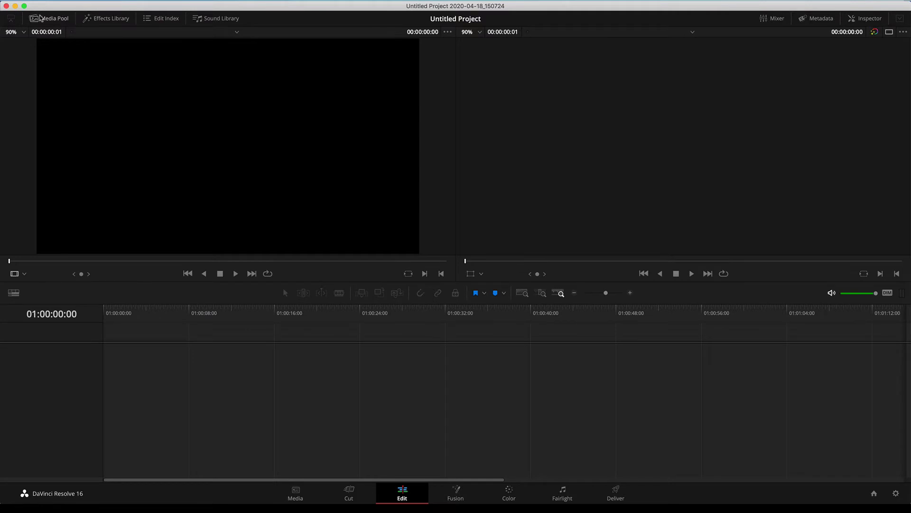
pyautogui.click(52, 21)
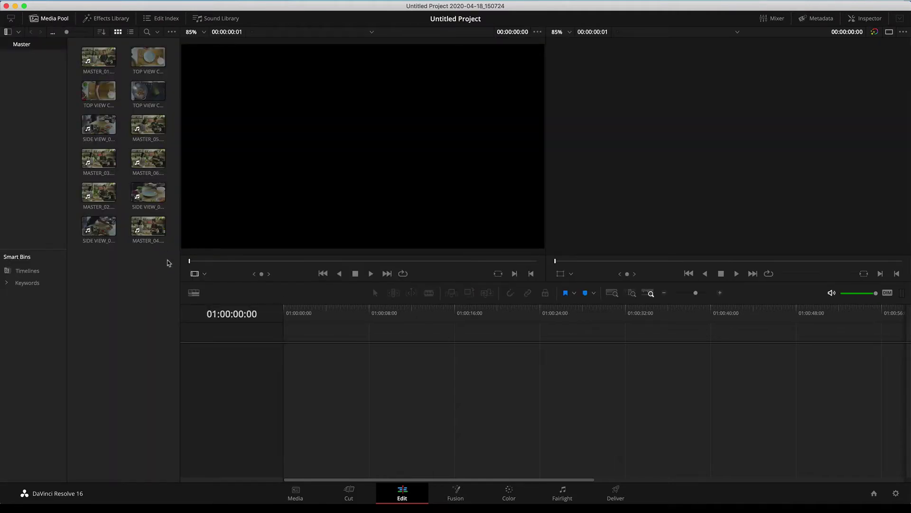
pyautogui.moveTo(168, 259); pyautogui.dragTo(57, 40)
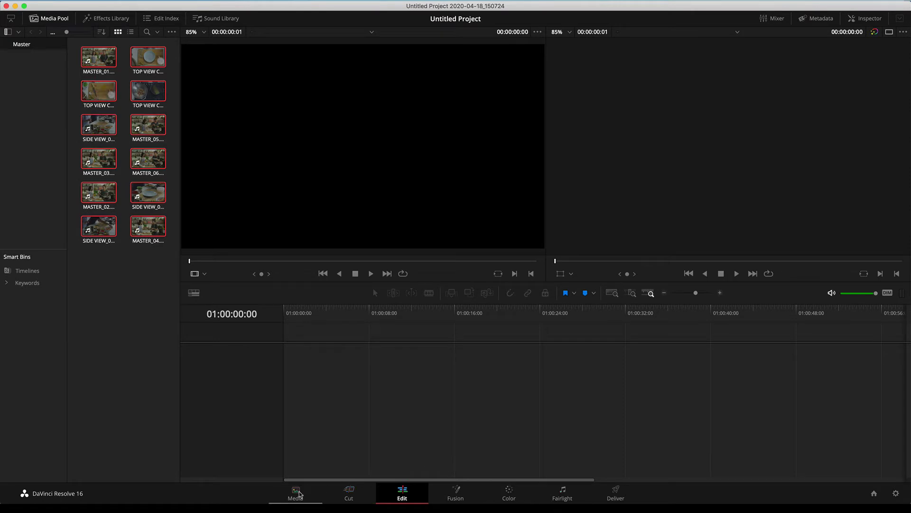
pyautogui.click(299, 495)
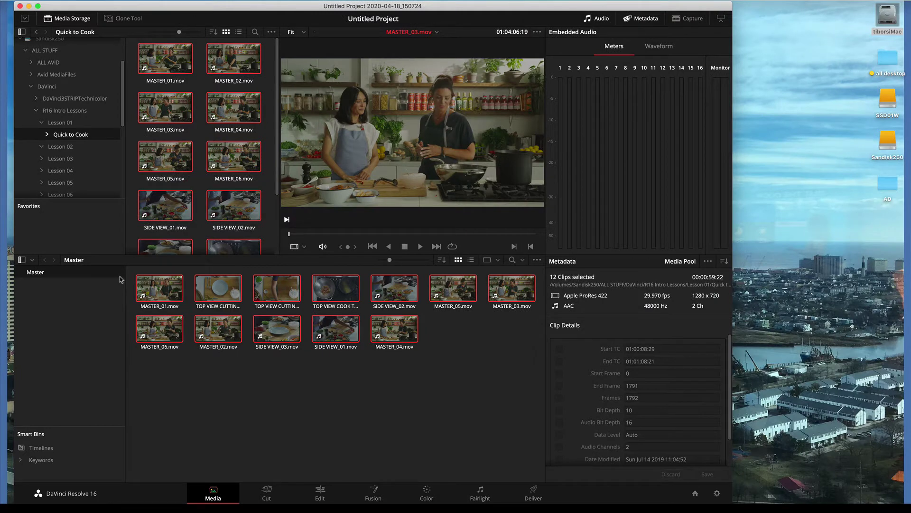
pyautogui.press('Delete')
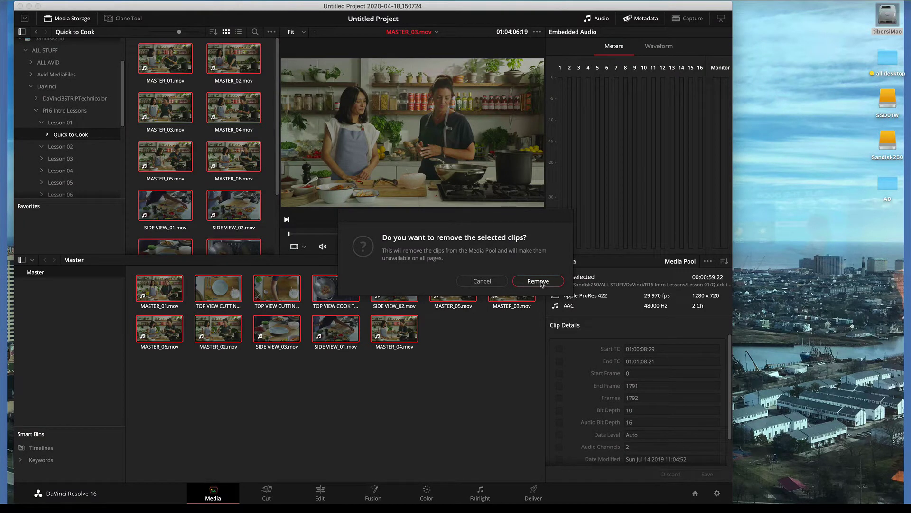
pyautogui.click(540, 282)
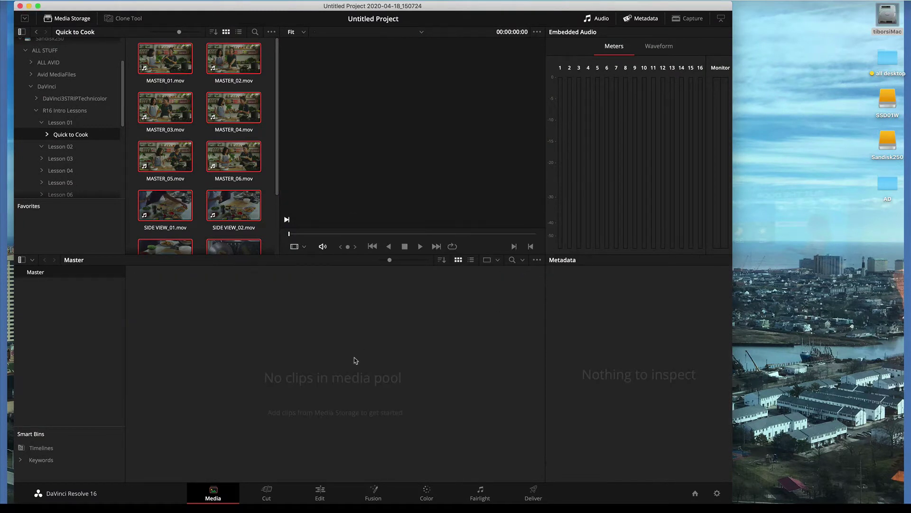
# Step: Import all clips from the Resolve/LOG folder on SSD01W into the Master bin without changing the project frame rate, and enlarge their thumbnails
pyautogui.rightClick(273, 326)
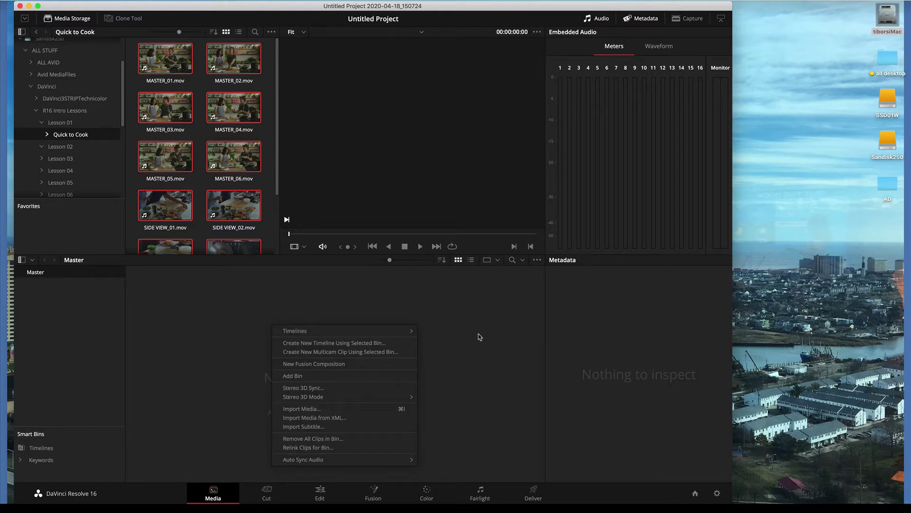
pyautogui.click(326, 411)
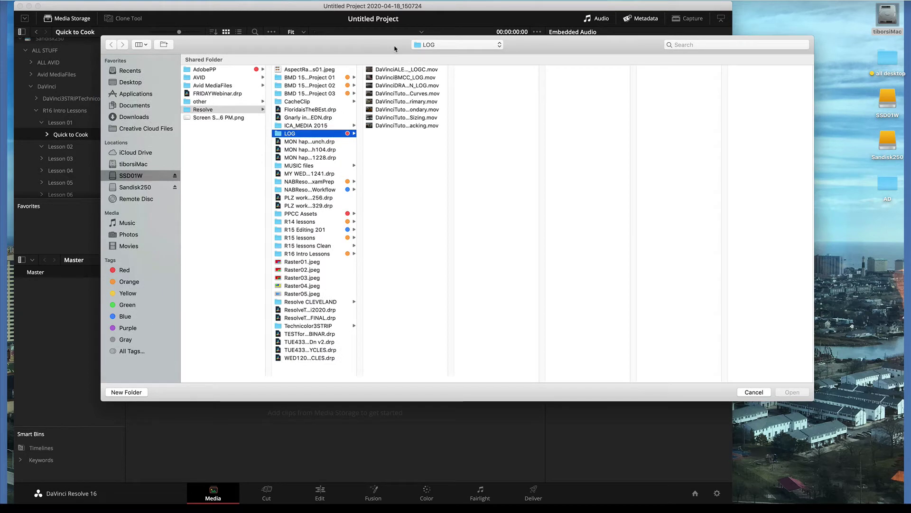
pyautogui.click(140, 177)
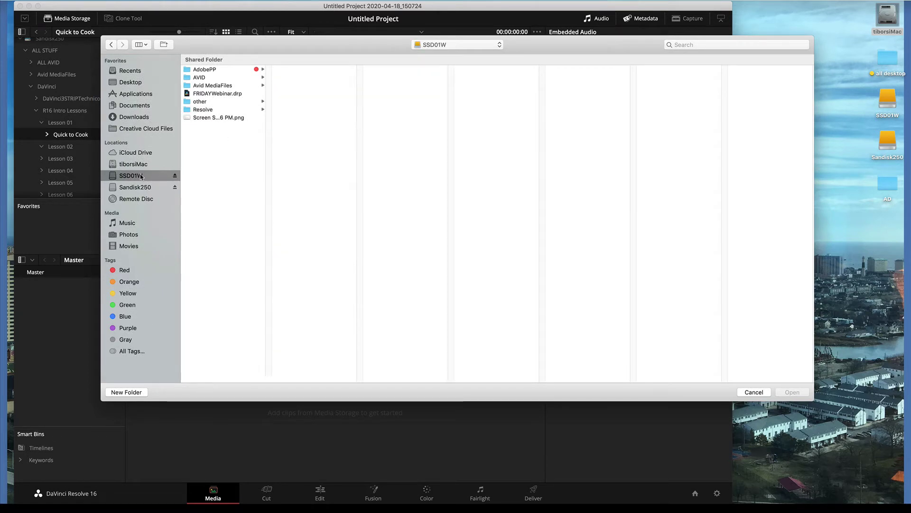
pyautogui.click(212, 110)
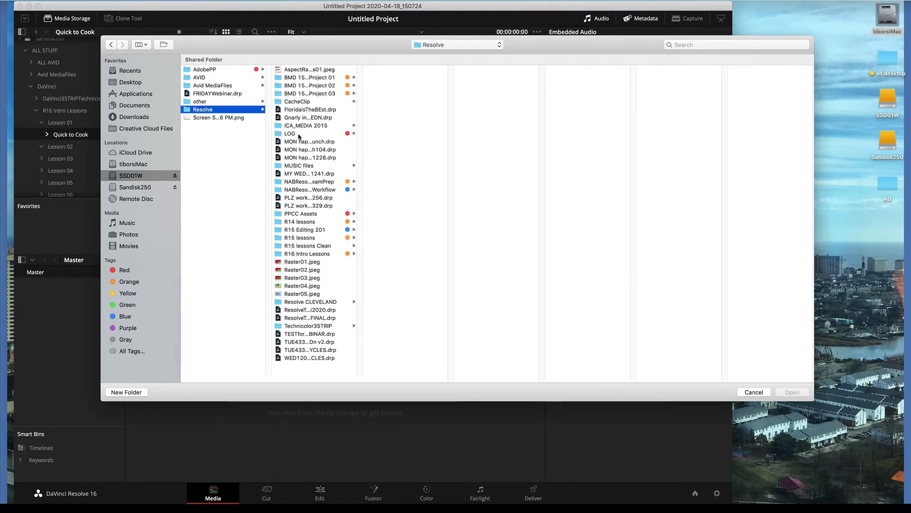
pyautogui.click(300, 135)
pyautogui.click(403, 179)
pyautogui.press('super+a')
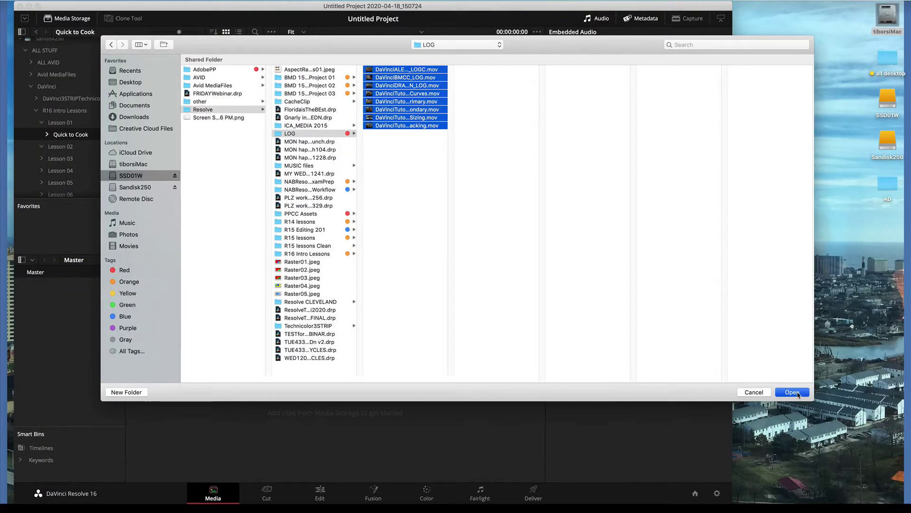
pyautogui.click(800, 392)
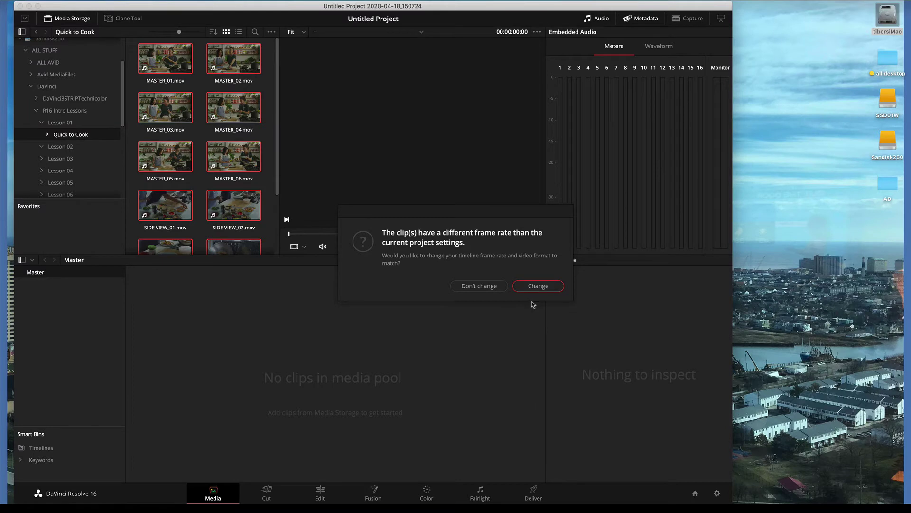
pyautogui.click(491, 291)
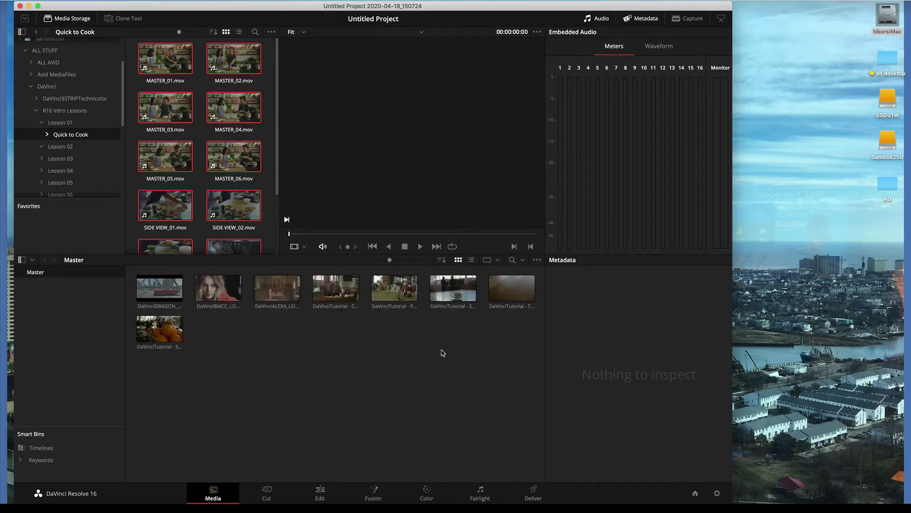
pyautogui.moveTo(389, 261); pyautogui.dragTo(409, 278)
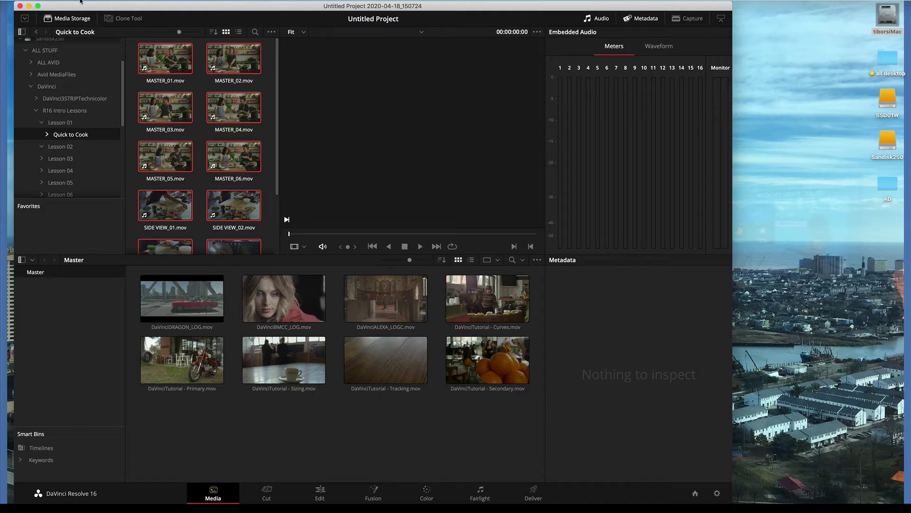
# Step: Save the current project under the name THE WEBINAR DEMO
pyautogui.press('super+s')
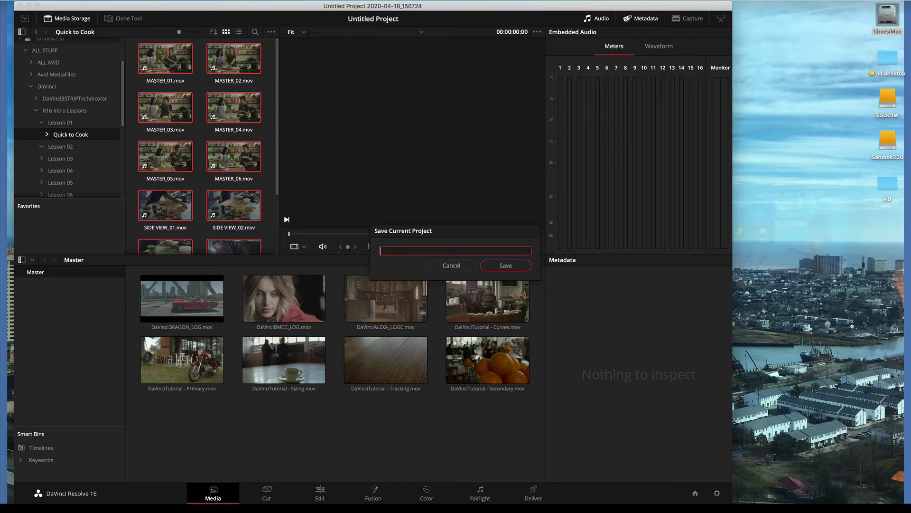
pyautogui.write('THE WEBINAR DEMO')
pyautogui.press('Return')
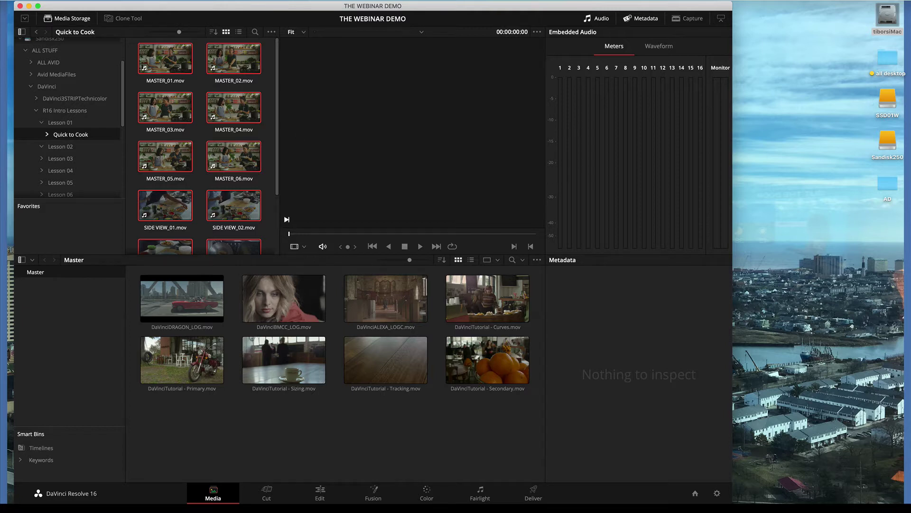
# Step: Export the project to the Desktop as THE WEBINAR DEMO the good ONE.drp
pyautogui.click(88, 0)
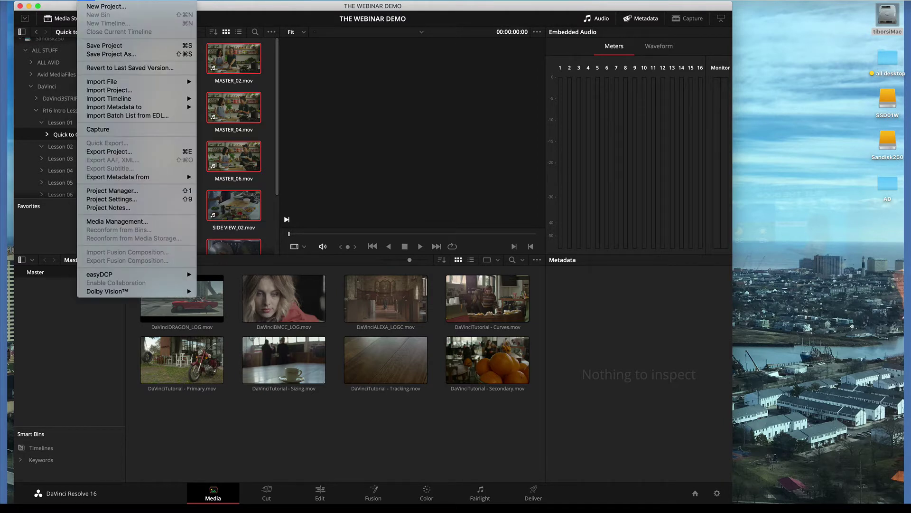
pyautogui.click(133, 153)
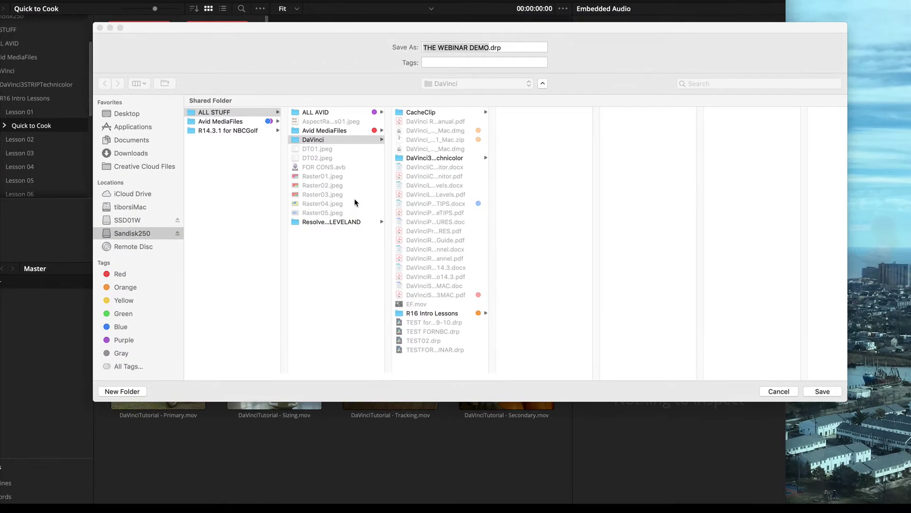
pyautogui.click(135, 115)
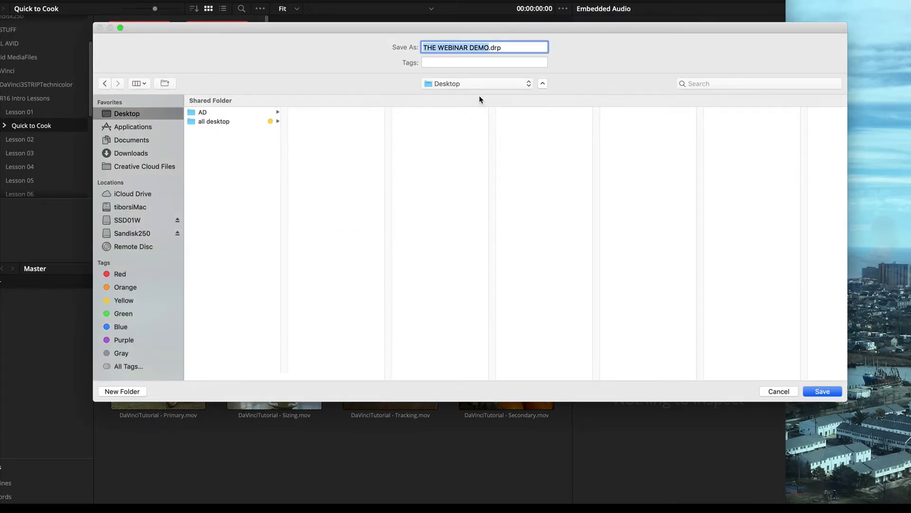
pyautogui.click(492, 47)
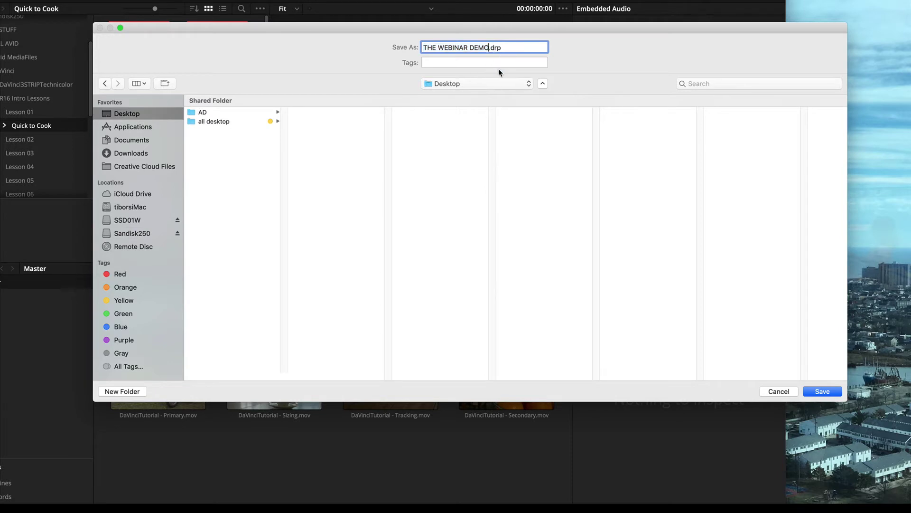
pyautogui.write('the good ONE')
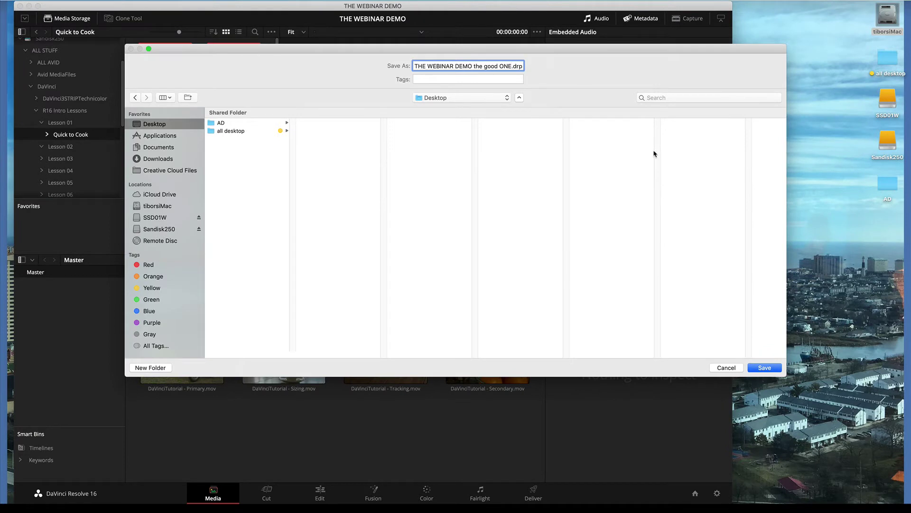
pyautogui.click(765, 368)
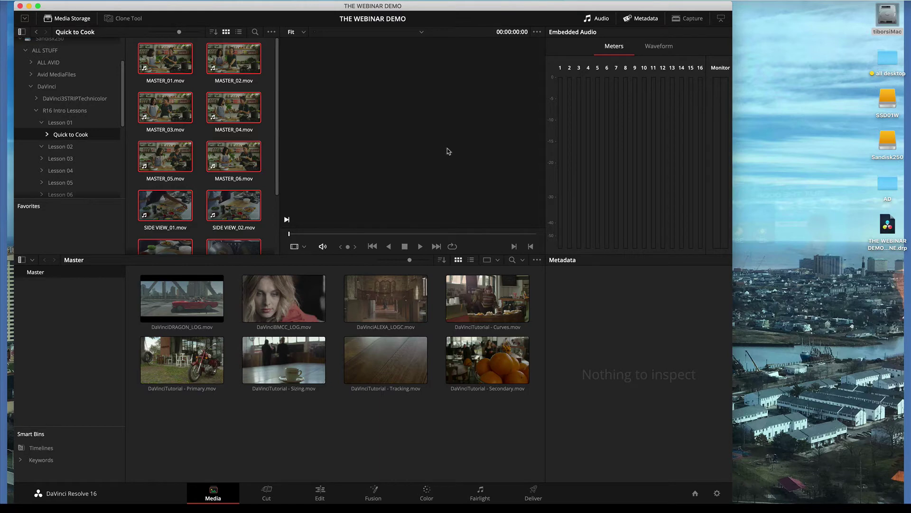
# Step: Hide DaVinci Resolve and open the exported THE WEBINAR DEMO project file from the macOS desktop
pyautogui.press('super+h')
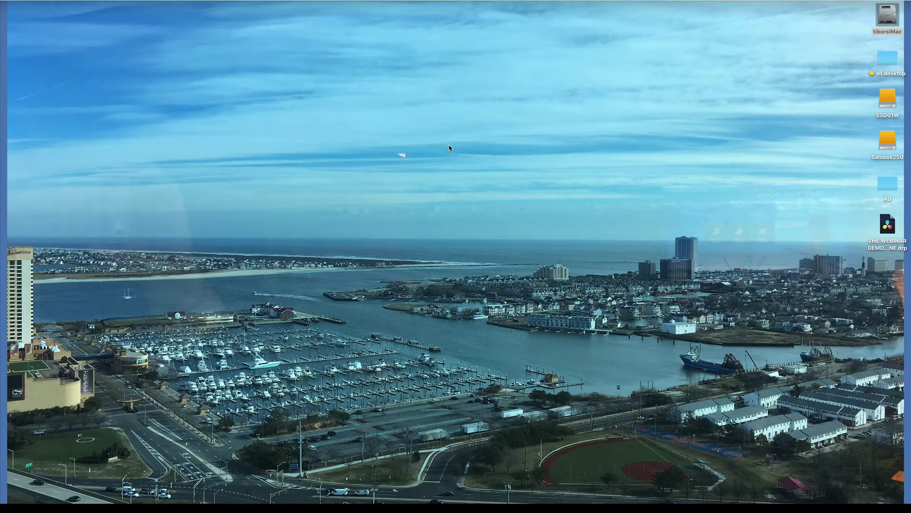
pyautogui.click(889, 227)
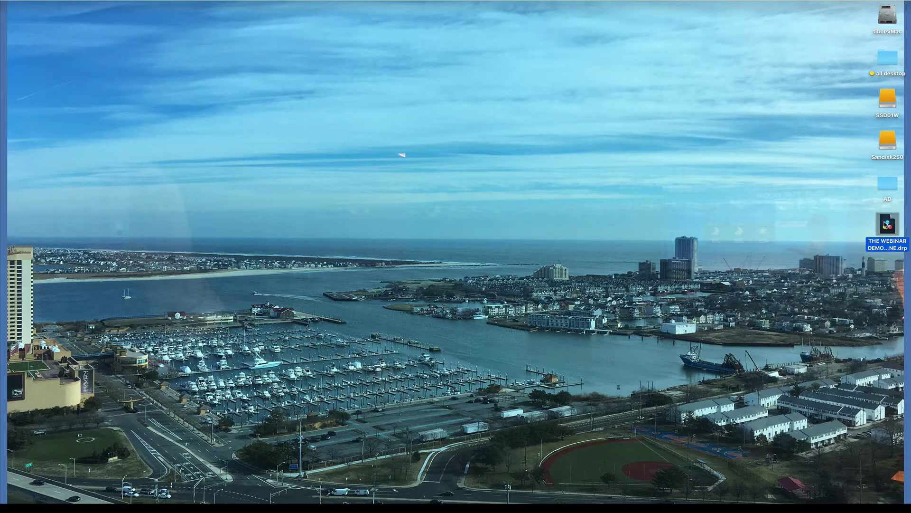
pyautogui.doubleClick(892, 230)
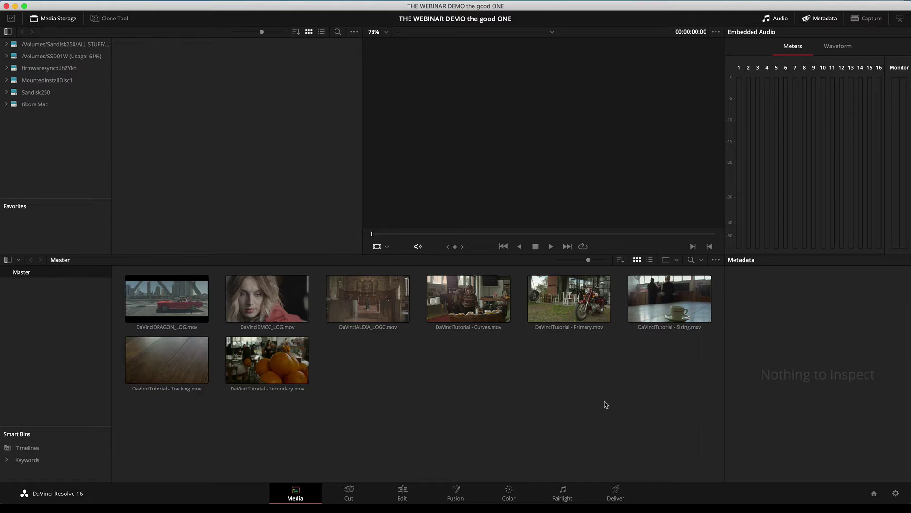
# Step: On the Edit page, start a new timeline from all Master bin clips except the DaVinciDRAGON_LOG.mov clip
pyautogui.click(408, 495)
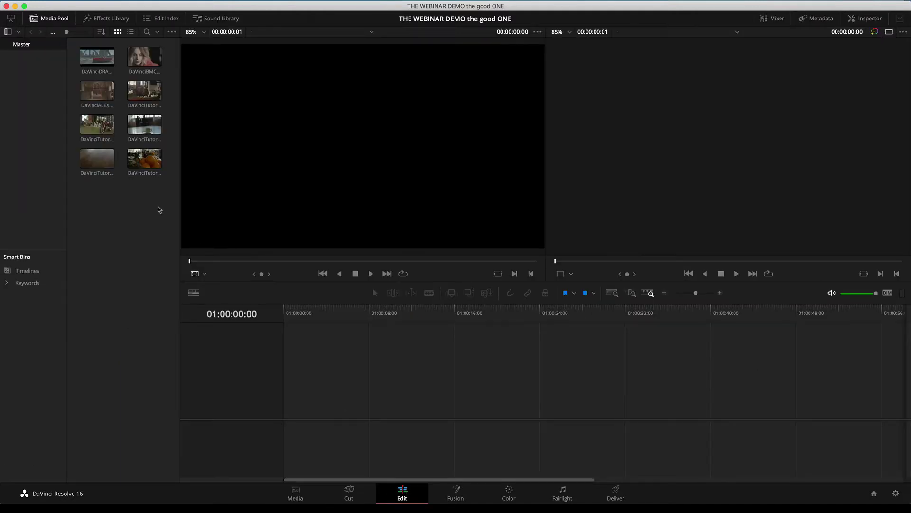
pyautogui.moveTo(165, 209); pyautogui.dragTo(78, 44)
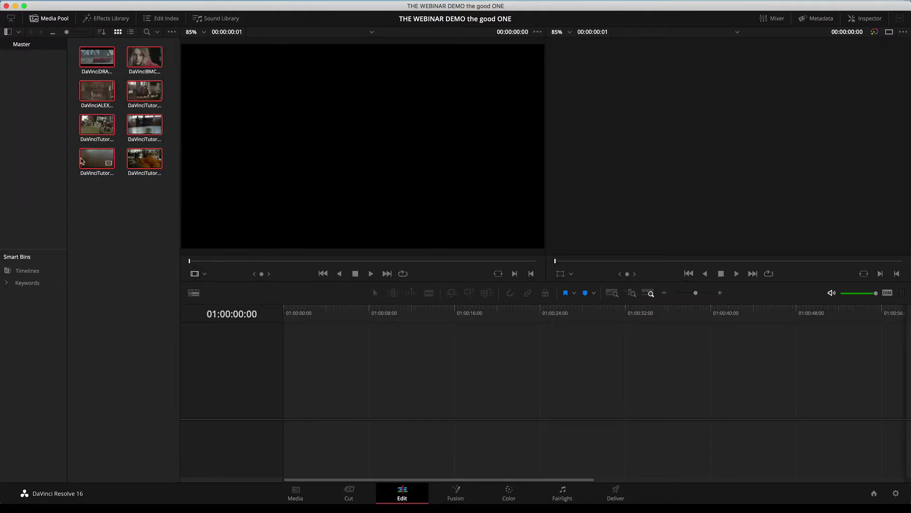
pyautogui.keyDown('super'); pyautogui.click(94, 57); pyautogui.keyUp('super')
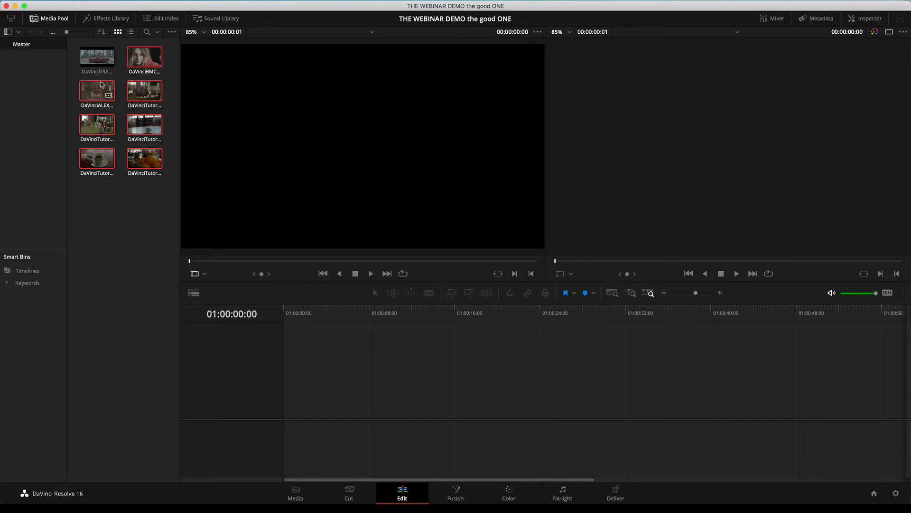
pyautogui.rightClick(99, 90)
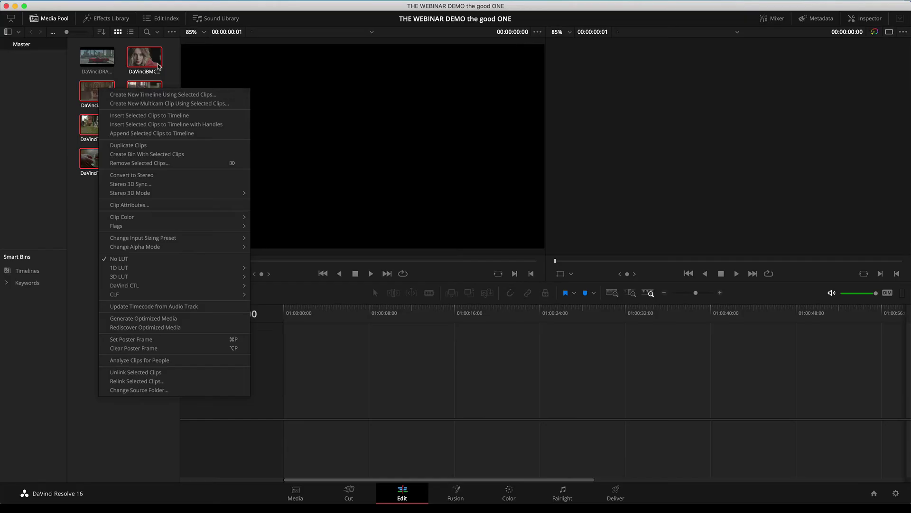
pyautogui.click(171, 95)
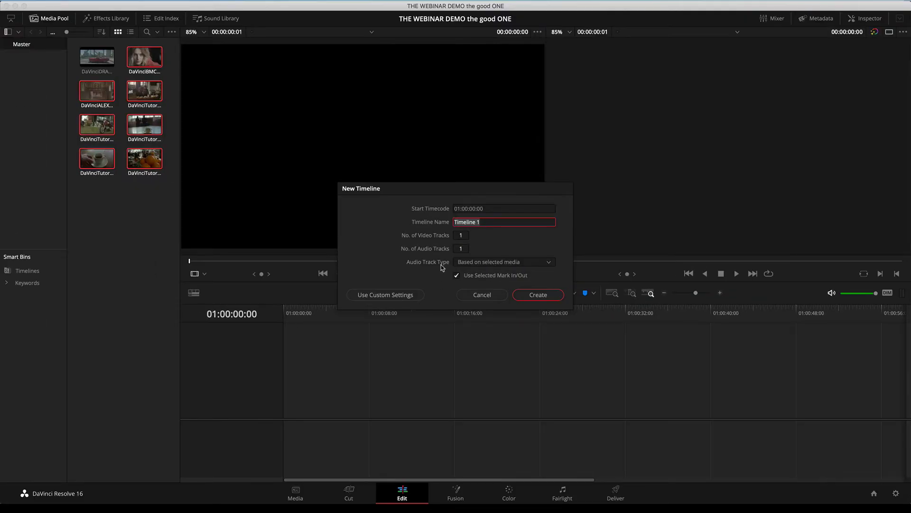
# Step: Name the timeline GREAT DEMO, set it to 3 video tracks and create it
pyautogui.write('GREAT DEMO')
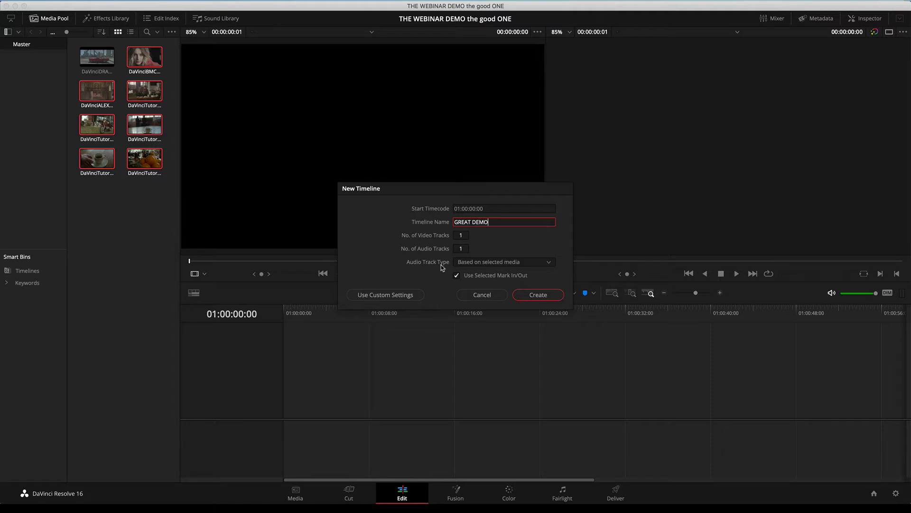
pyautogui.click(460, 235)
pyautogui.write('8')
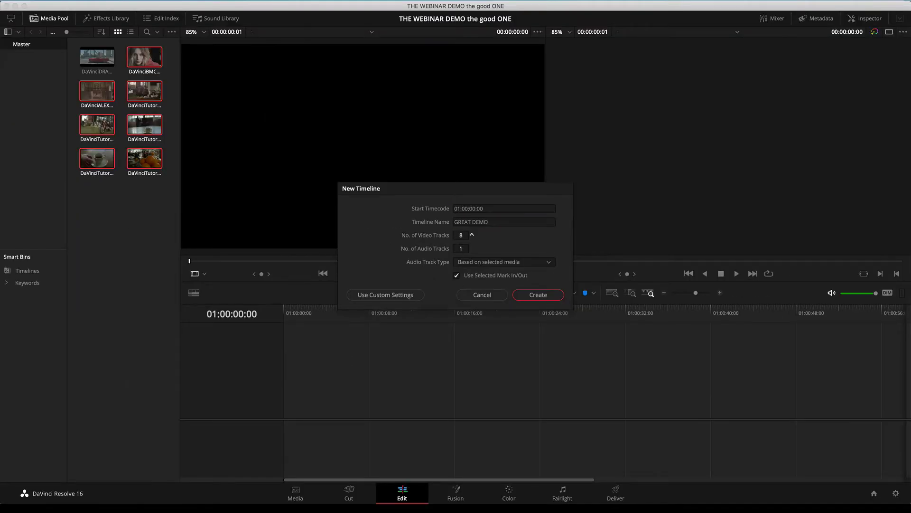
pyautogui.doubleClick(461, 235)
pyautogui.write('3')
pyautogui.moveTo(461, 248); pyautogui.dragTo(600, 275)
pyautogui.moveTo(538, 264); pyautogui.dragTo(388, 231)
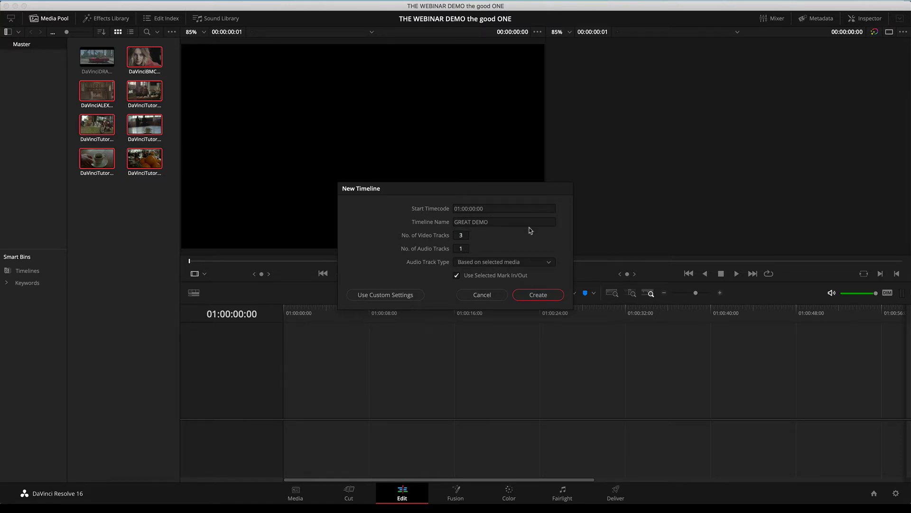
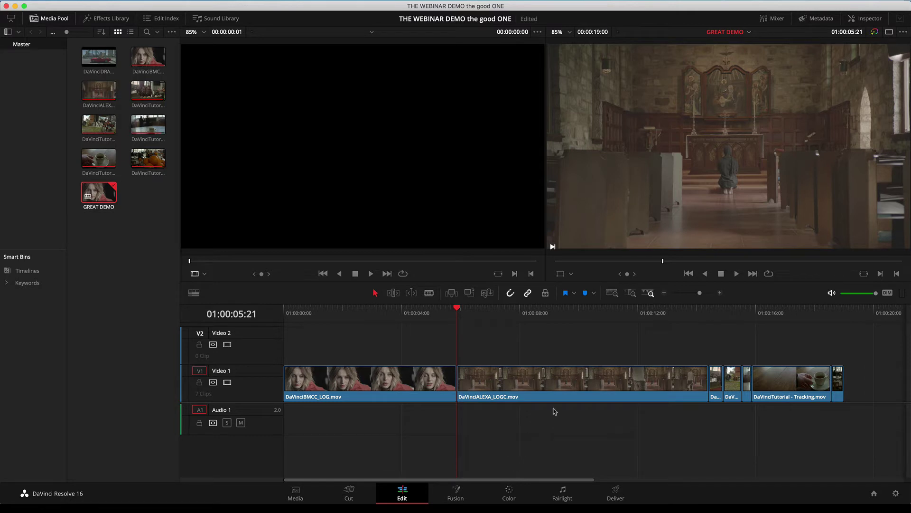
# Step: Swap the first two timeline clips so DaVinciALEXA_LOGC.mov comes before DaVinciBMCC_LOG.mov, and save the project
pyautogui.press('Home')
pyautogui.click(541, 388)
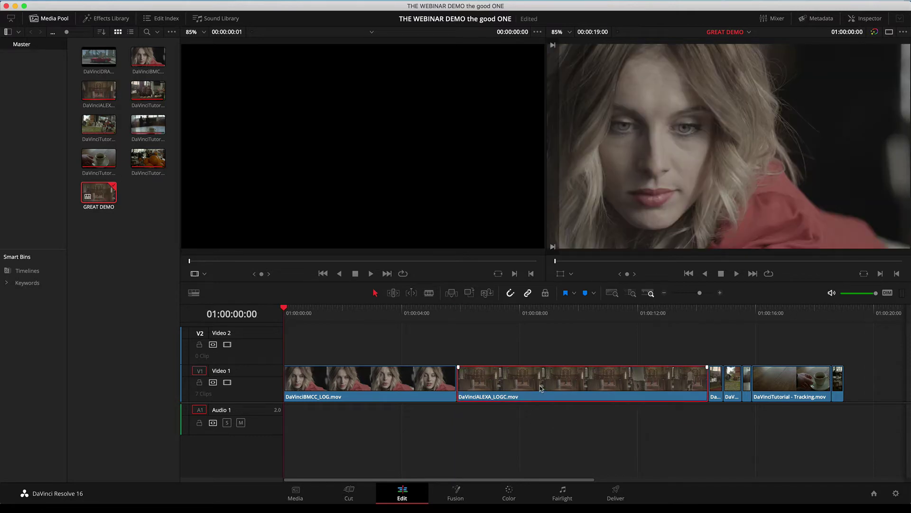
pyautogui.press('super+s')
pyautogui.moveTo(540, 387); pyautogui.dragTo(349, 378)
# Step: Deselect all clips and mark a timeline range across the first cut, from 01:00:07:09 in to 01:00:09:09 out
pyautogui.click(510, 311)
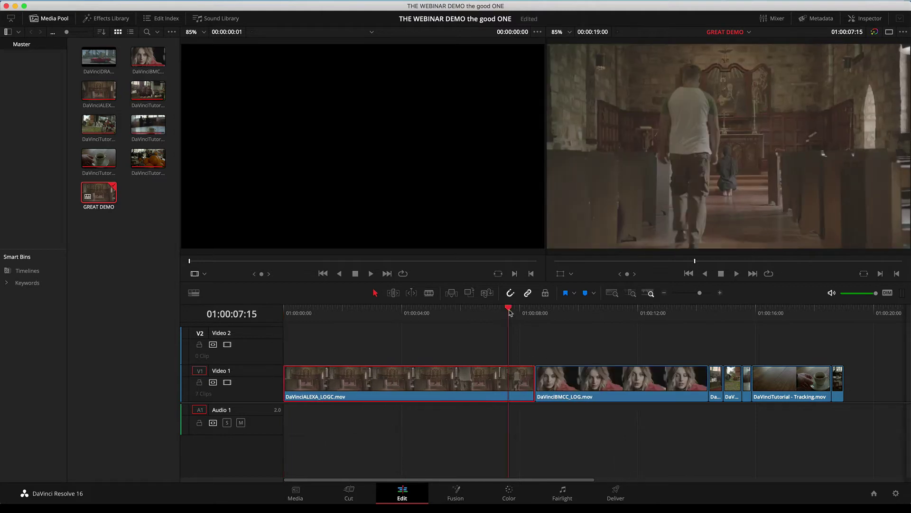
pyautogui.press('super+shift+a')
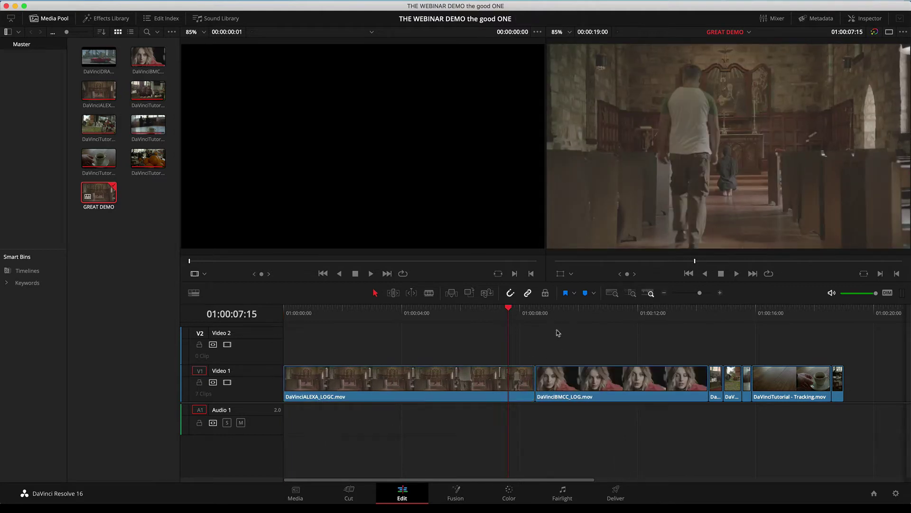
pyautogui.press('Left')
pyautogui.press('Left')
pyautogui.press('Left')
pyautogui.press('Left')
pyautogui.press('Left')
pyautogui.press('Left')
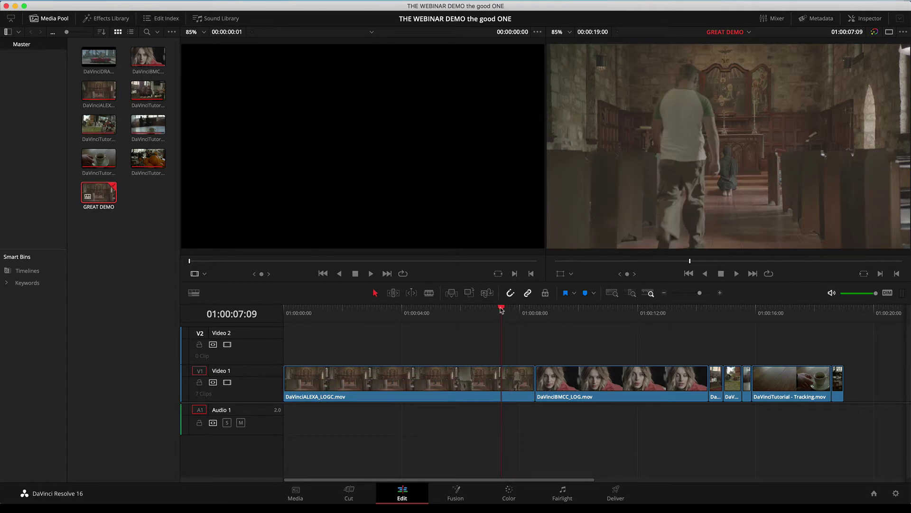
pyautogui.press('i')
pyautogui.click(559, 314)
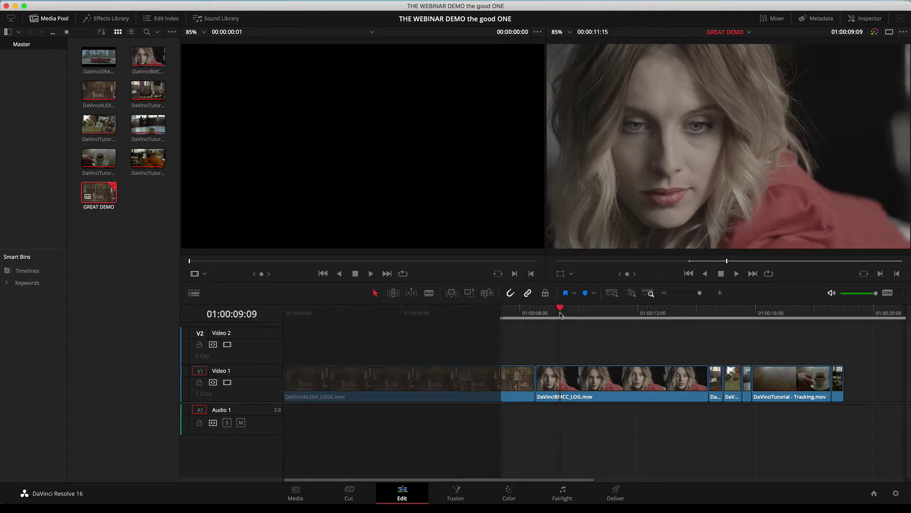
pyautogui.press('o')
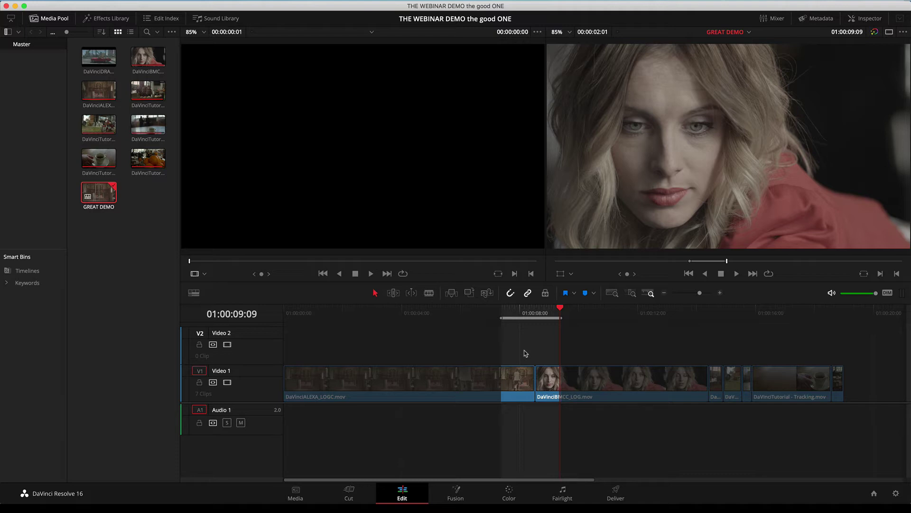
# Step: Look over the Keyboard Customization window and close it without changing any shortcuts
pyautogui.press('alt+super+k')
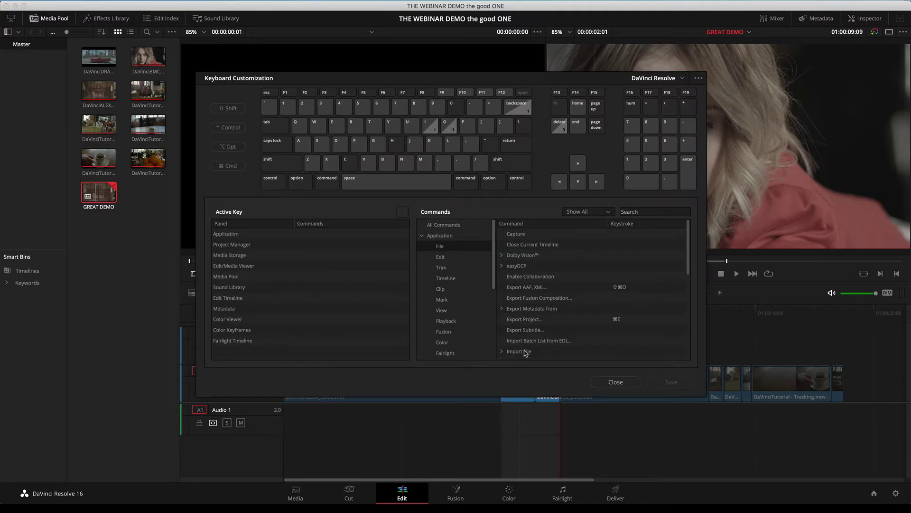
pyautogui.moveTo(449, 79); pyautogui.dragTo(448, 72)
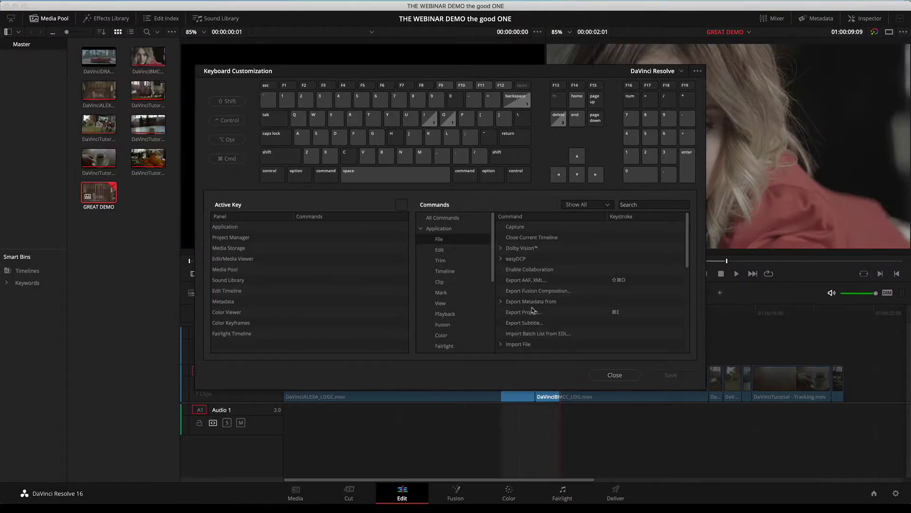
pyautogui.click(624, 377)
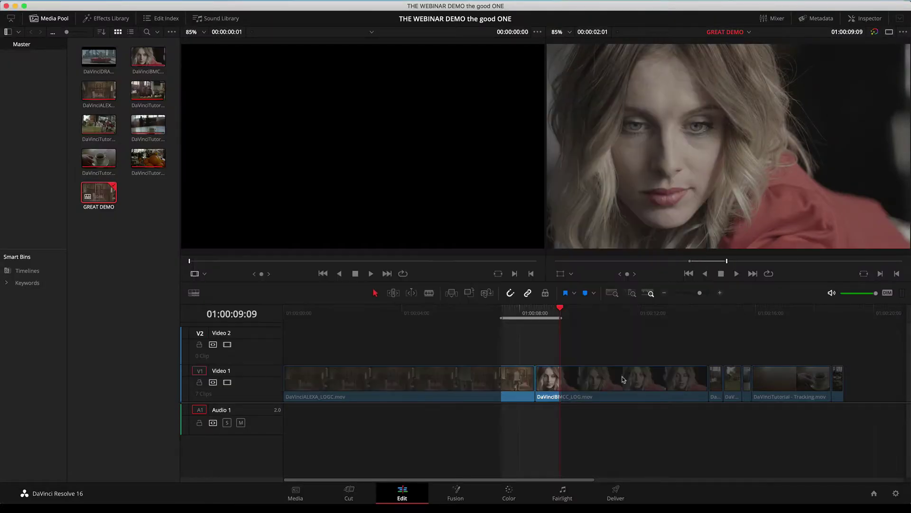
# Step: Try a ripple delete of the marked range across the first cut, and undo it
pyautogui.click(530, 312)
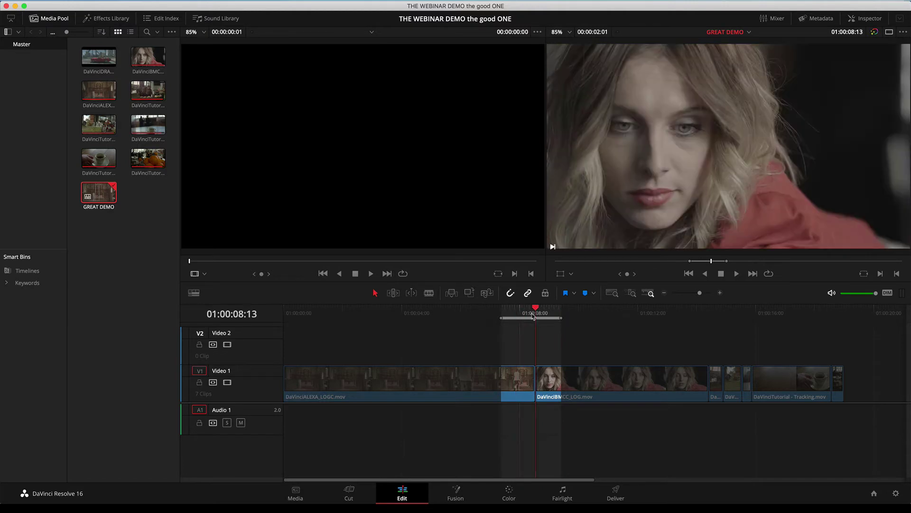
pyautogui.press('BackSpace')
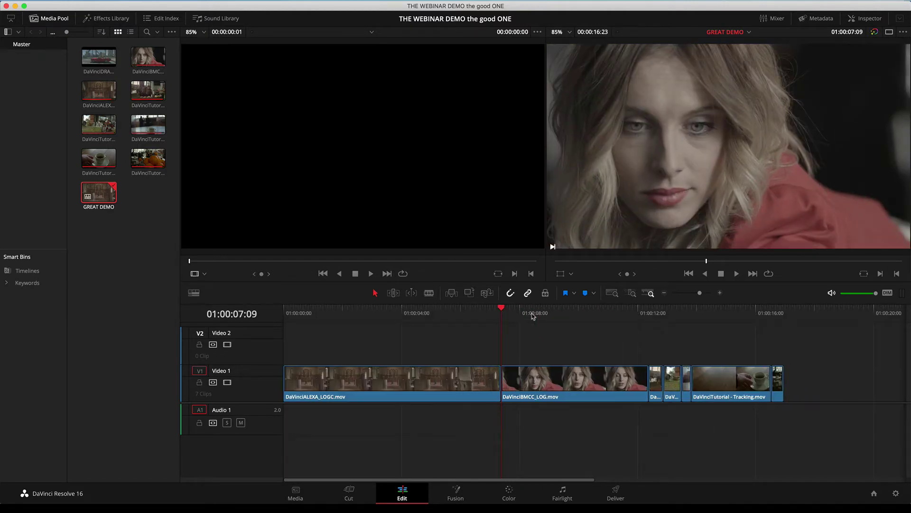
pyautogui.hotkey('ctrl', 'z')
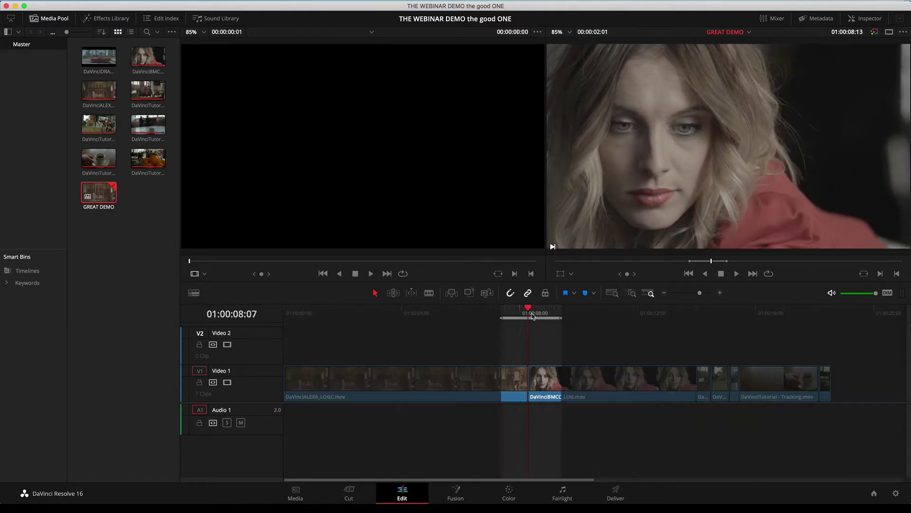
# Step: Delete the marked range leaving a gap, and ripple-delete the gap between the DaVinciALEXA_LOGC.mov and DaVinciBMCC_LOG.mov clips
pyautogui.press('Delete')
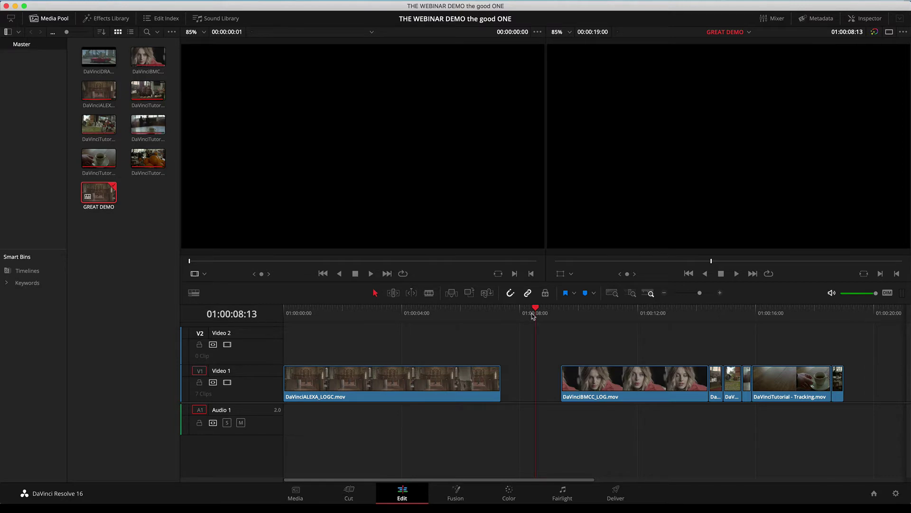
pyautogui.click(531, 382)
pyautogui.press('Delete')
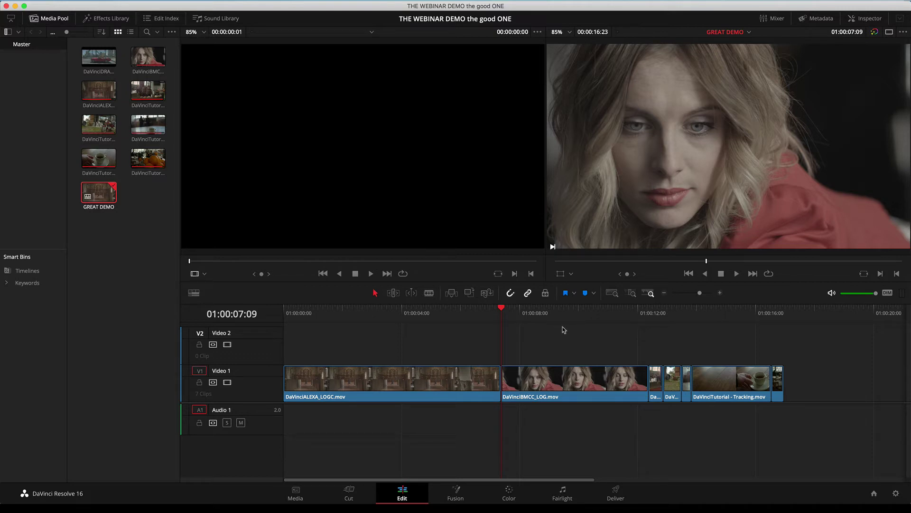
# Step: In the user preferences for project save and load, turn Live Save off and Project Backups on
pyautogui.press('super+comma')
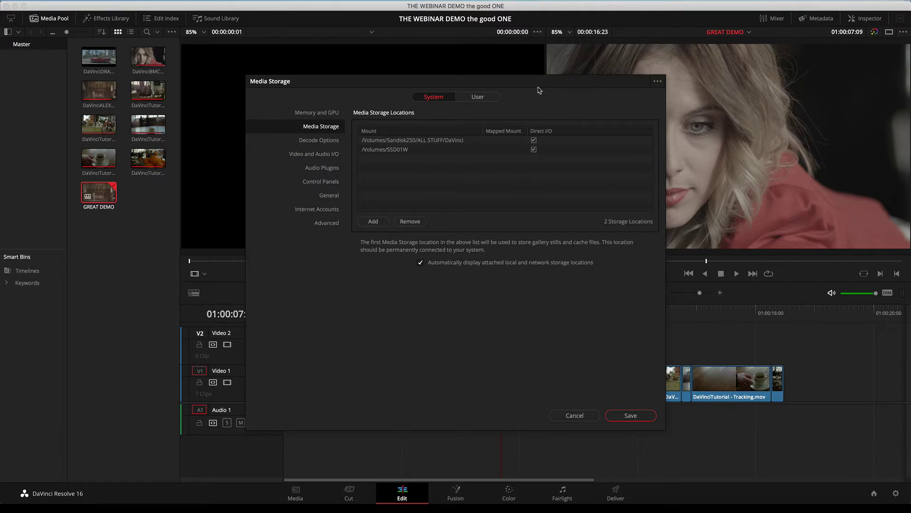
pyautogui.click(479, 98)
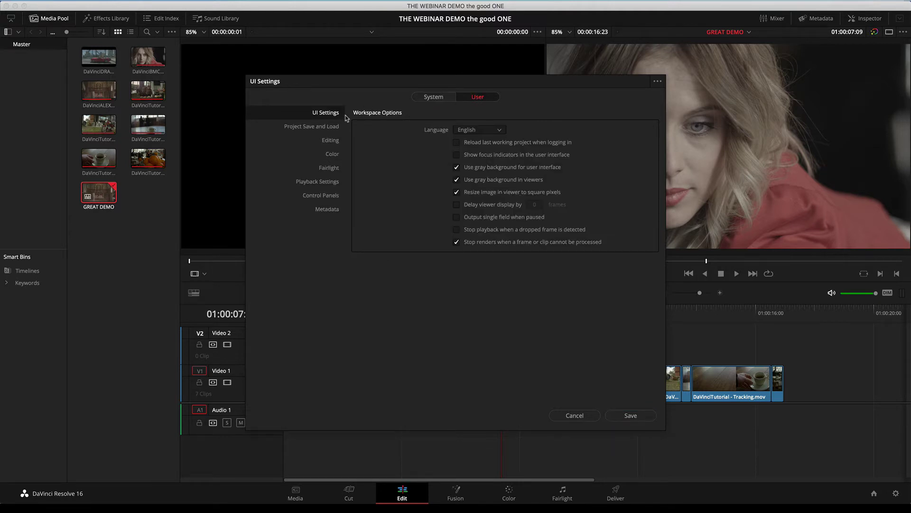
pyautogui.click(326, 129)
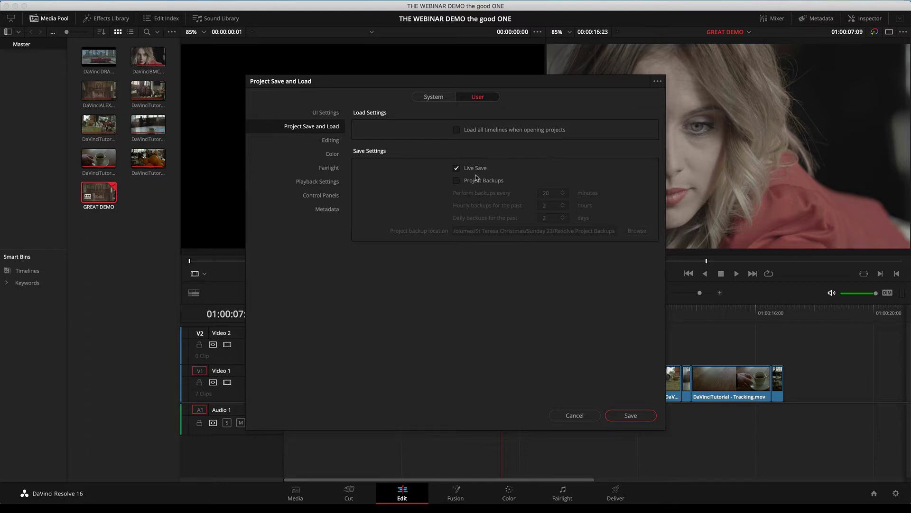
pyautogui.click(457, 169)
pyautogui.click(457, 181)
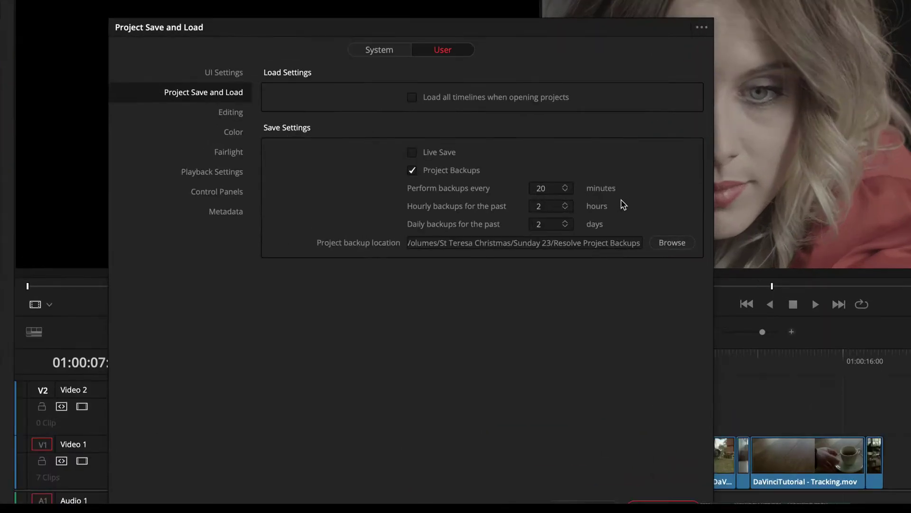
# Step: Turn Live Save back on, turn Project Backups off, and save the preferences
pyautogui.click(543, 188)
pyautogui.click(556, 165)
pyautogui.click(412, 152)
pyautogui.click(412, 170)
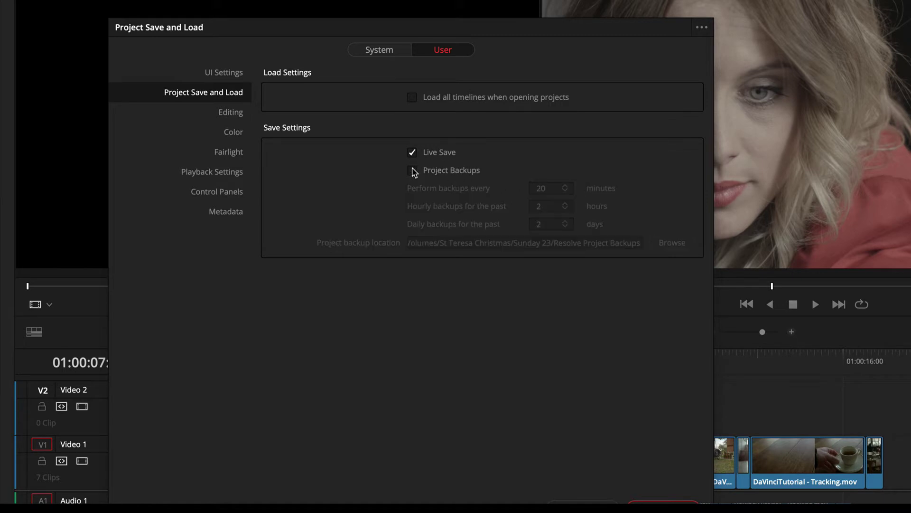
pyautogui.click(628, 416)
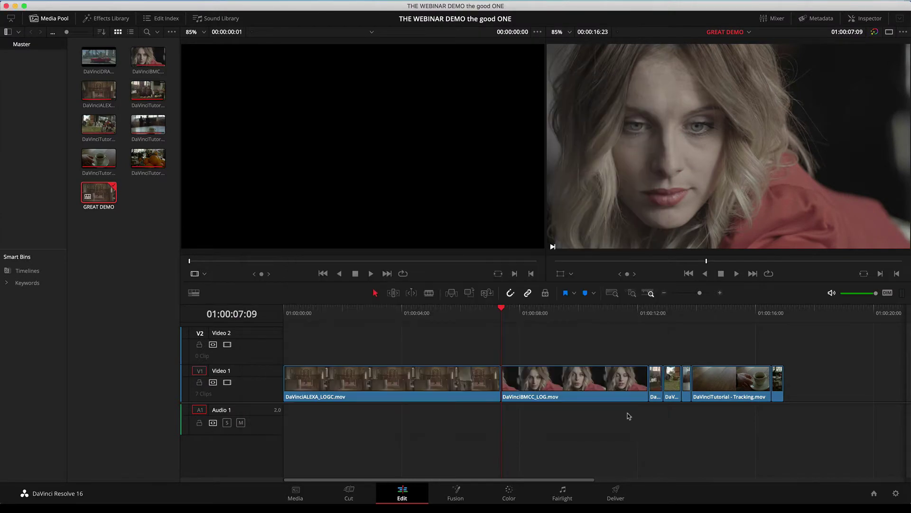
# Step: Export the project to the Desktop, replacing "the good ONE" in the .drp file name with 321PM
pyautogui.moveTo(502, 309); pyautogui.dragTo(473, 308)
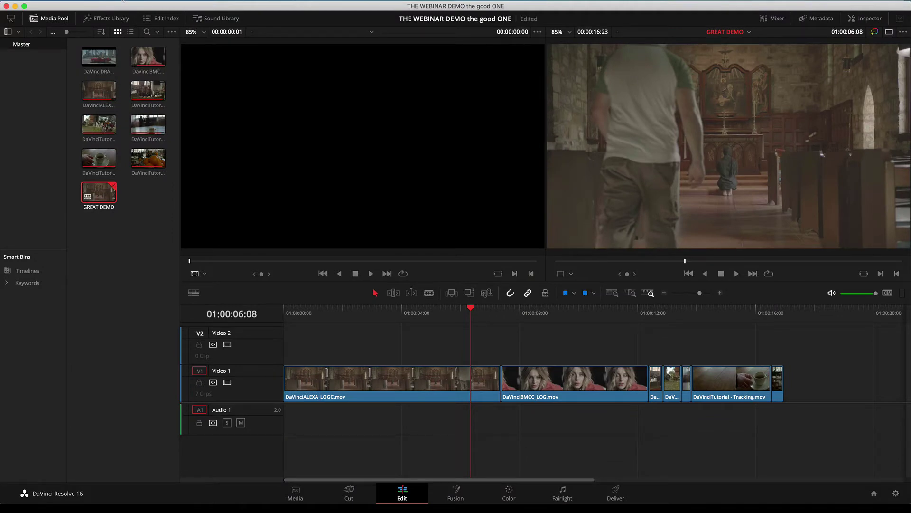
pyautogui.click(88, 2)
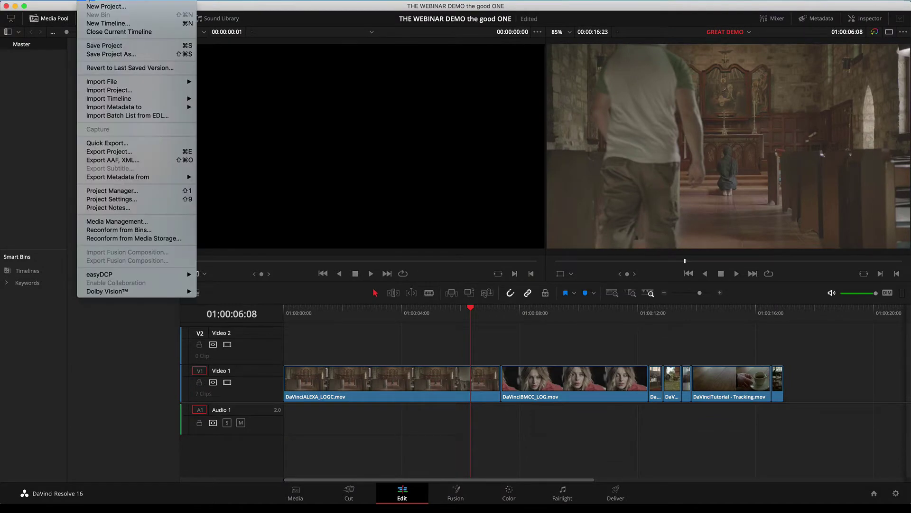
pyautogui.click(130, 152)
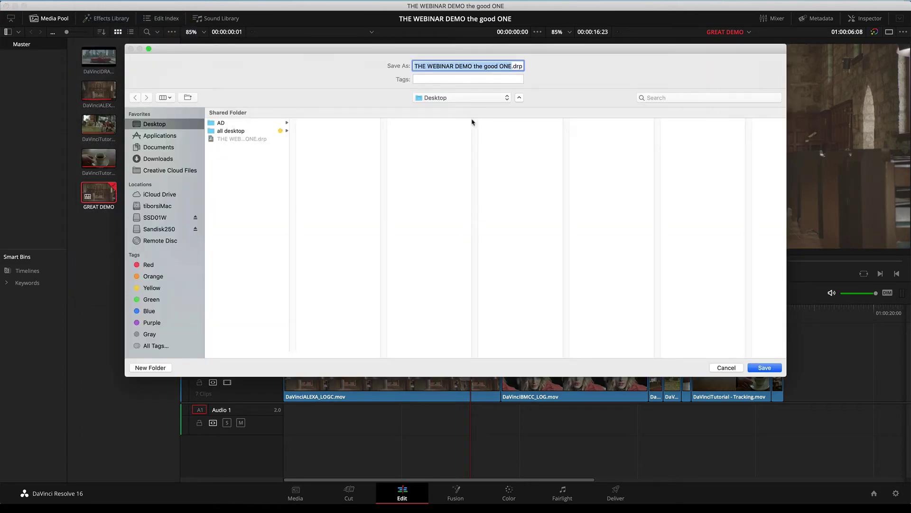
pyautogui.click(493, 66)
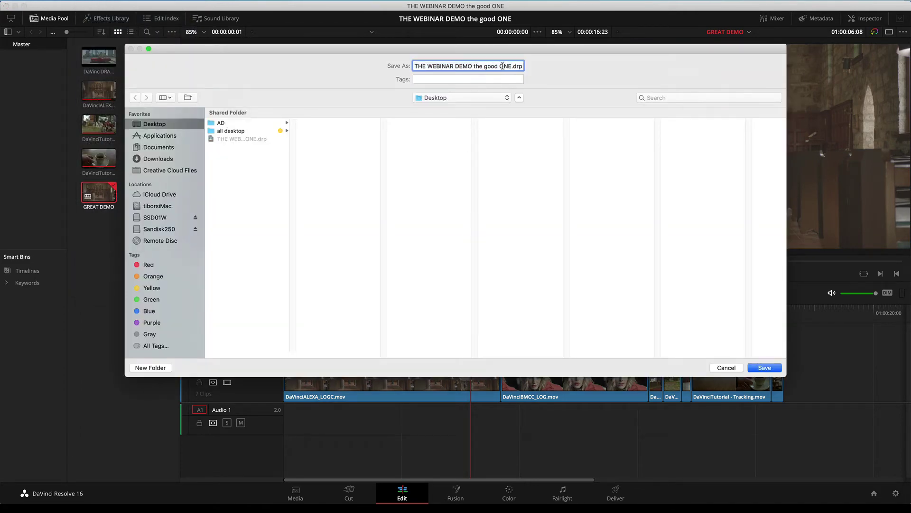
pyautogui.moveTo(474, 66); pyautogui.dragTo(510, 66)
pyautogui.write('321PM')
pyautogui.click(755, 368)
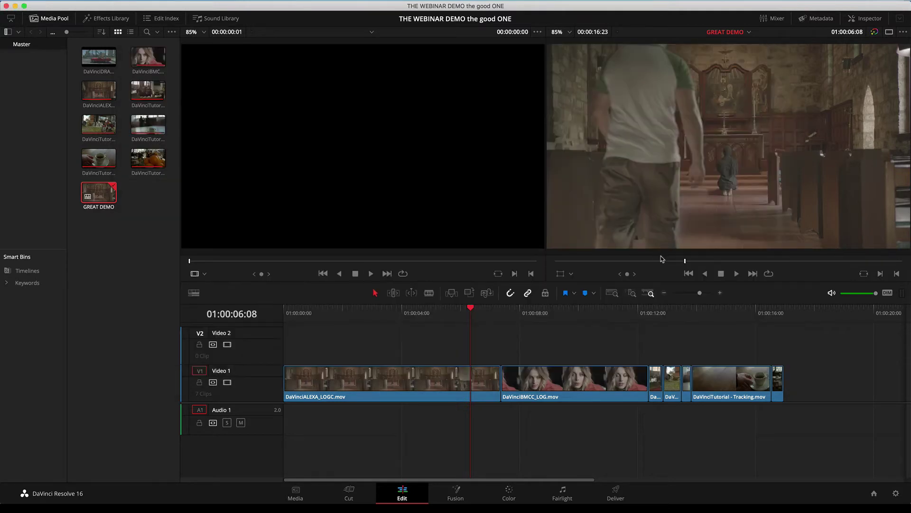
# Step: Move the timeline playhead to 01:00:04:04 and switch to the Color page
pyautogui.click(407, 309)
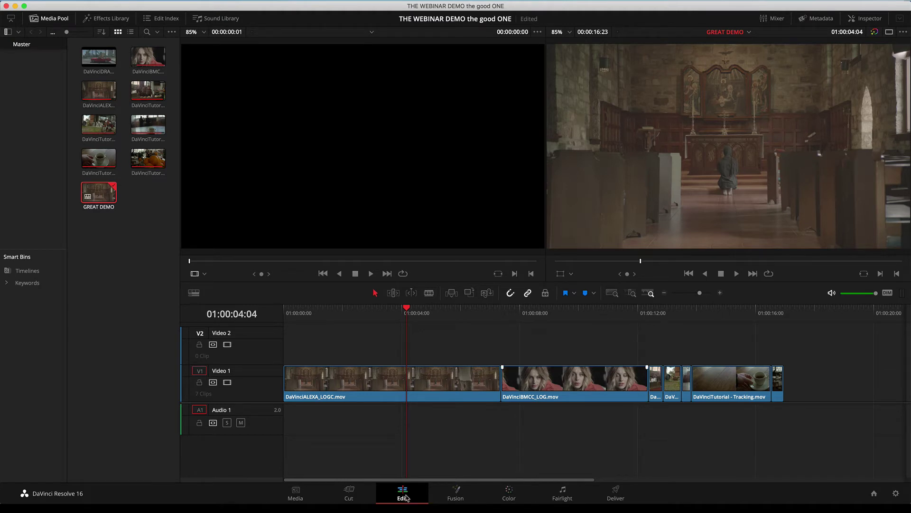
pyautogui.click(510, 496)
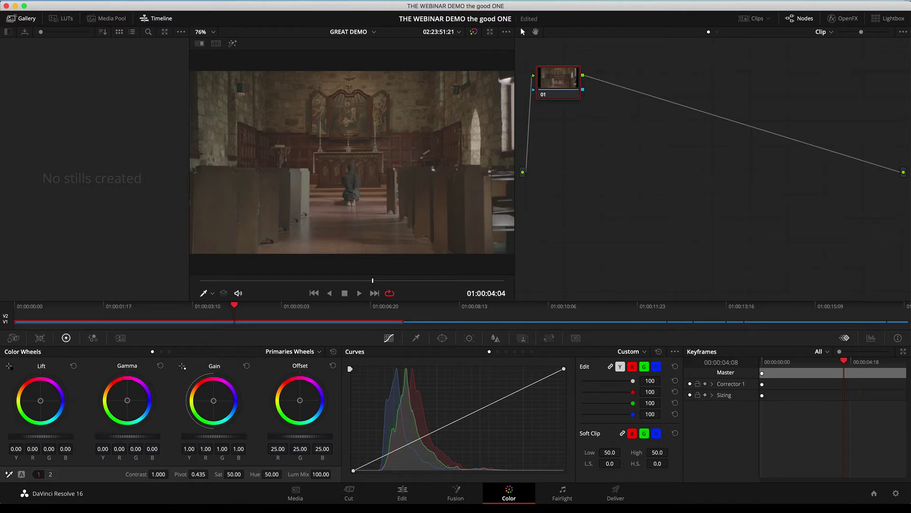
# Step: In the macOS display preferences, try the Larger Text scaled resolution, restore the previous scaling, and close the preferences
pyautogui.click(9, 4)
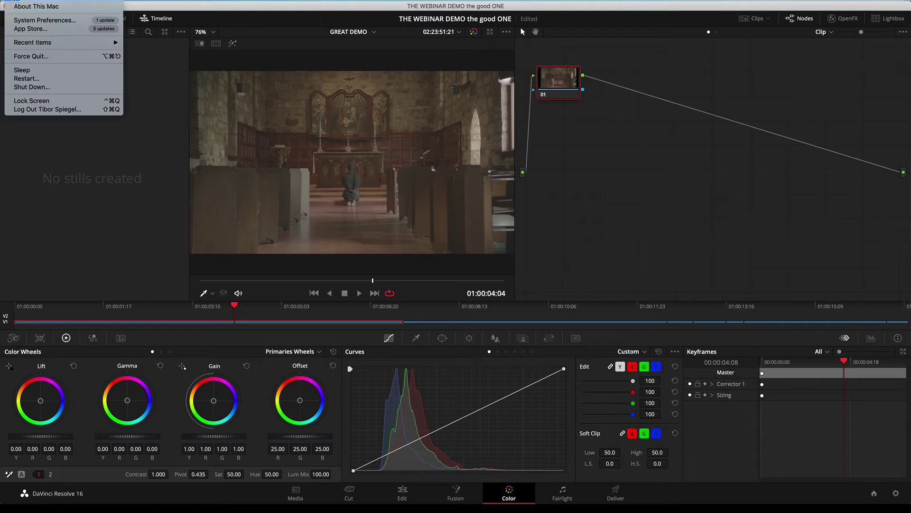
pyautogui.click(19, 19)
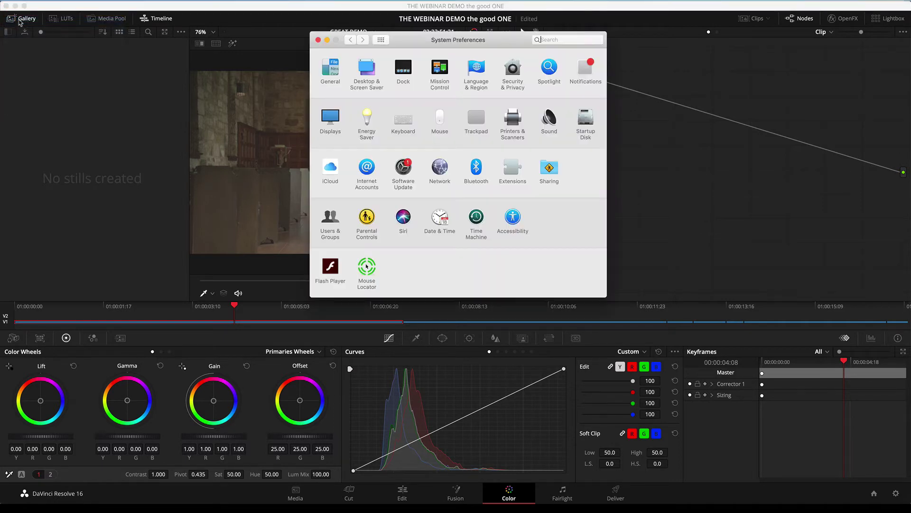
pyautogui.click(328, 121)
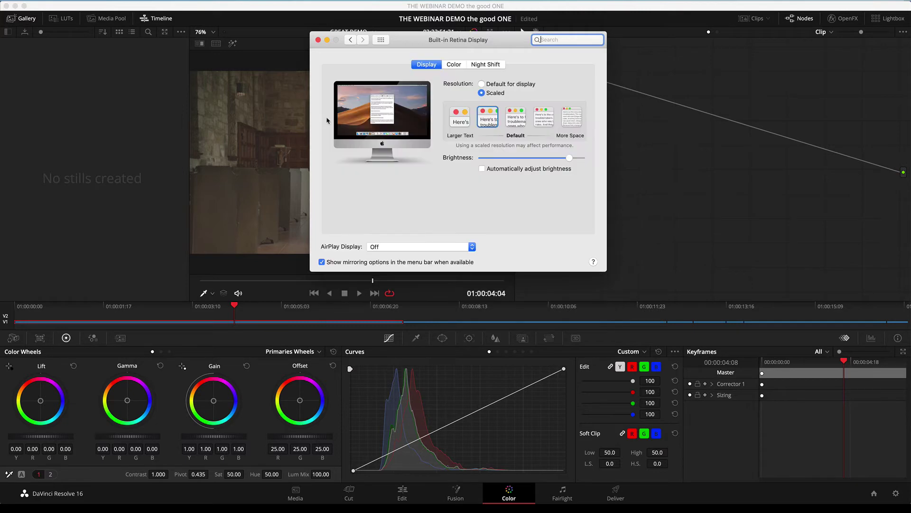
pyautogui.click(467, 125)
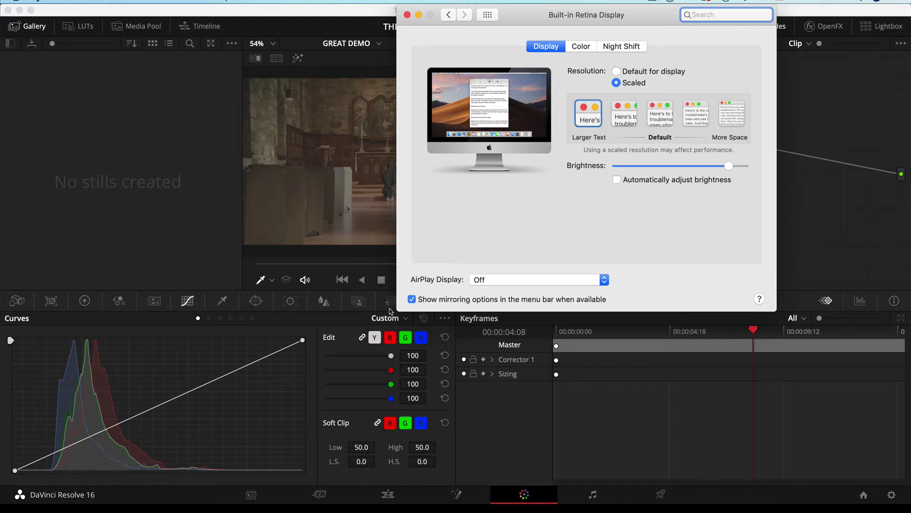
pyautogui.moveTo(486, 88)
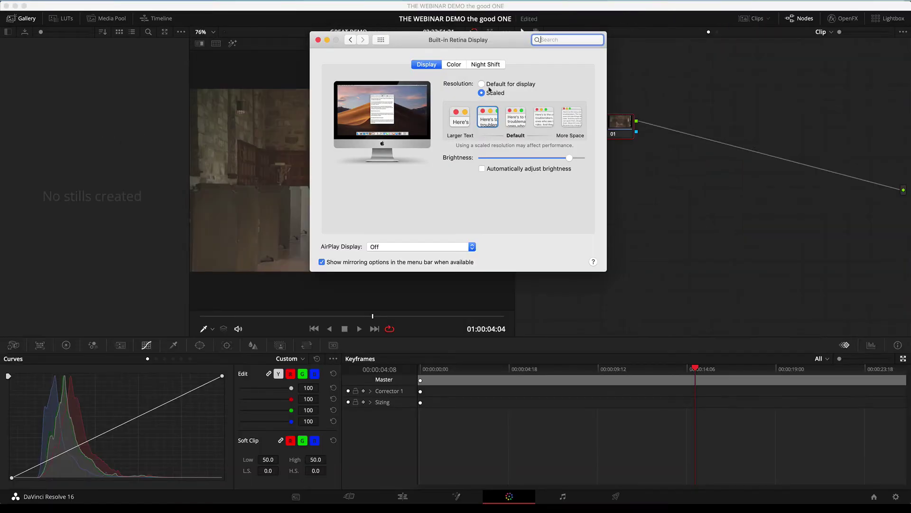
pyautogui.click(318, 40)
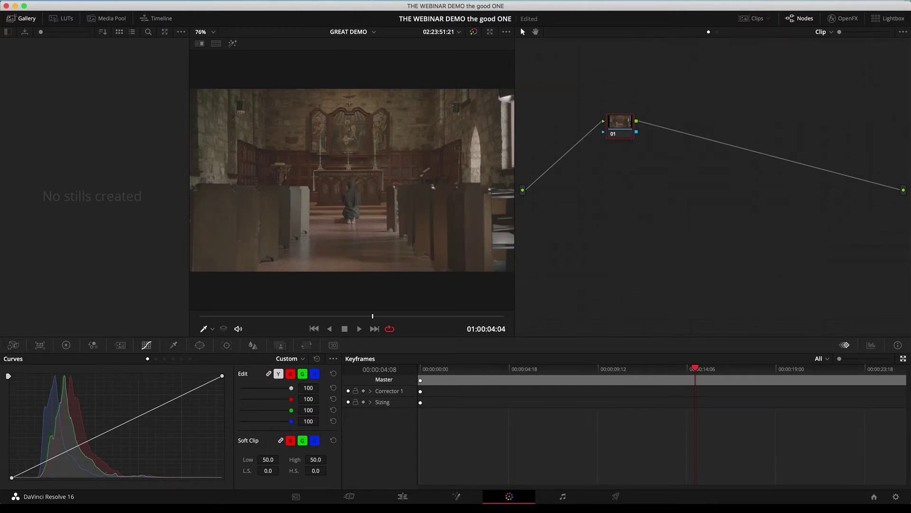
# Step: Reset the UI layout in DaVinci Resolve
pyautogui.click(371, 0)
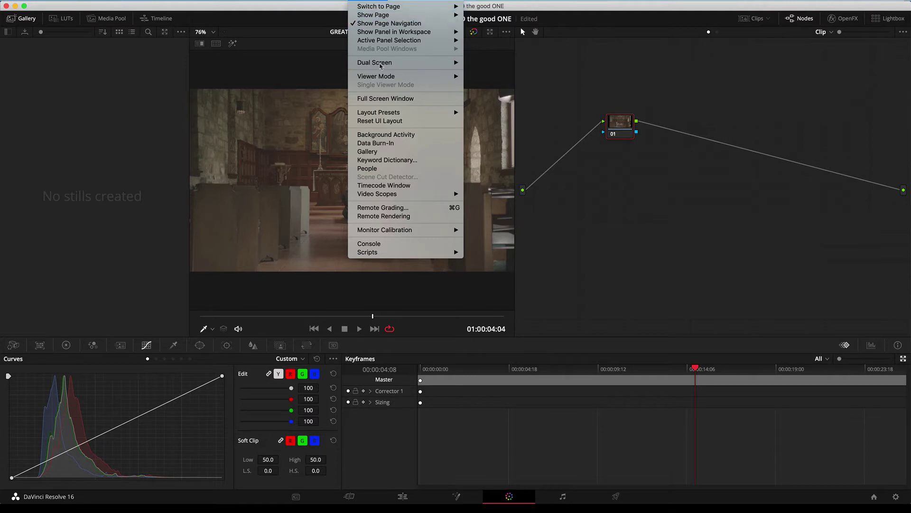
pyautogui.click(383, 124)
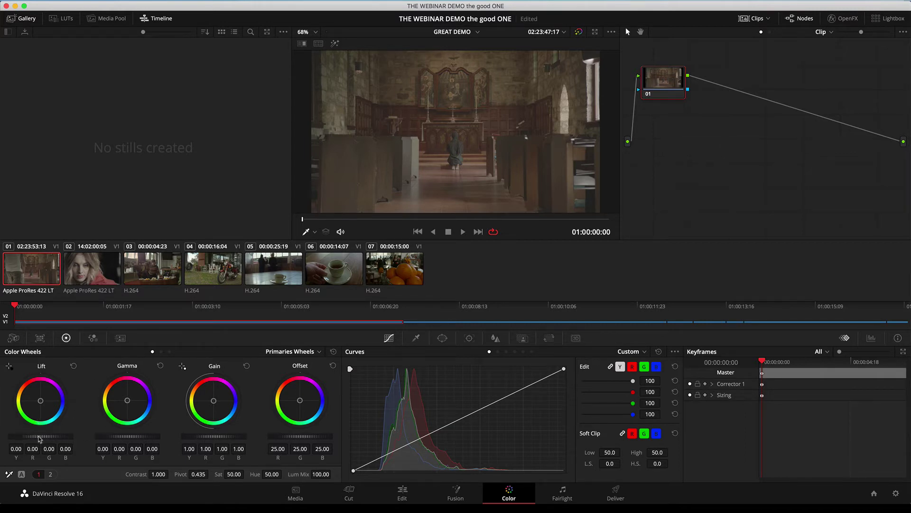
# Step: On the first clip, adjust the primary master wheels: Lift to about -0.00, Gamma 0.02, Gain 1.07 and Offset 35.20
pyautogui.moveTo(43, 435); pyautogui.dragTo(44, 436)
pyautogui.moveTo(127, 436); pyautogui.dragTo(129, 436)
pyautogui.moveTo(213, 436); pyautogui.dragTo(217, 436)
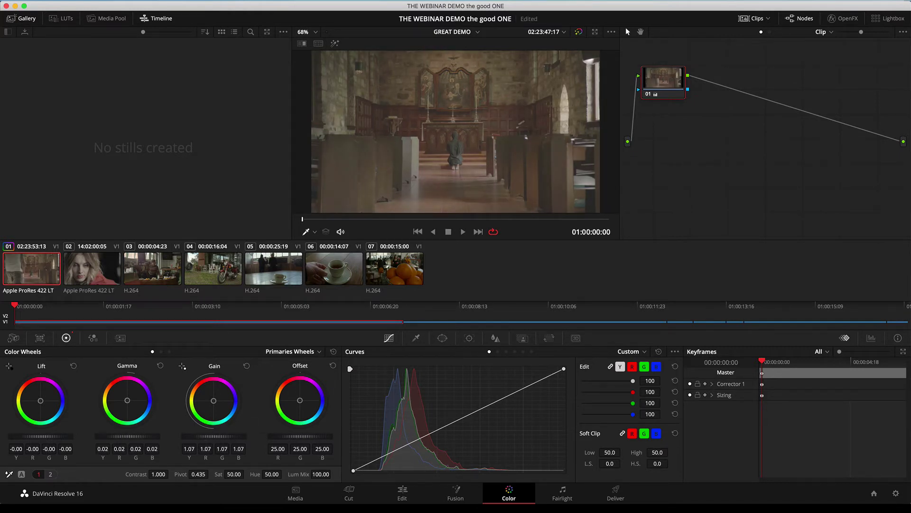
pyautogui.moveTo(299, 437); pyautogui.dragTo(309, 436)
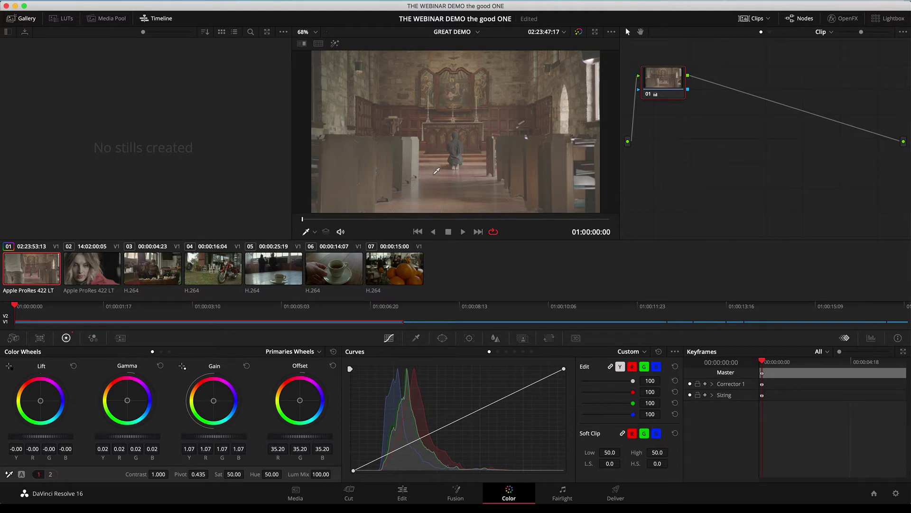
# Step: Show the video scopes for the graded first clip, examine the four graphs, and close the scopes
pyautogui.rightClick(433, 154)
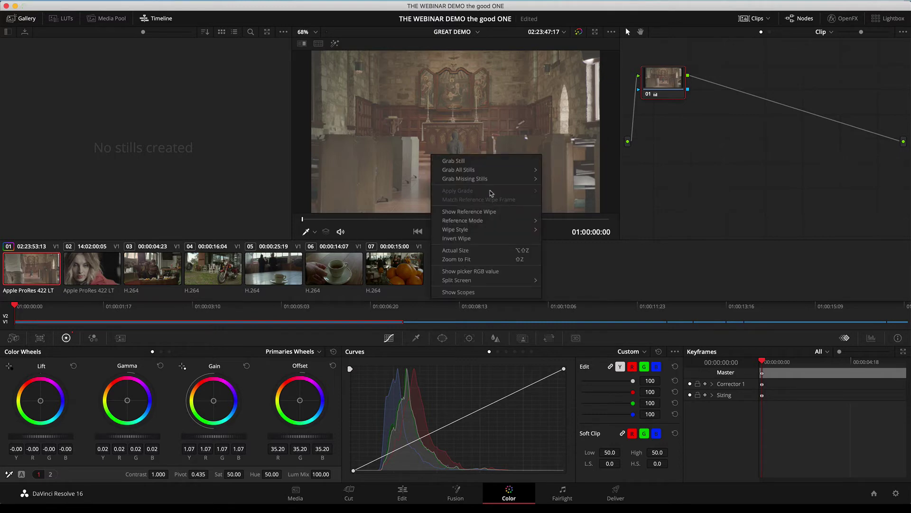
pyautogui.click(485, 292)
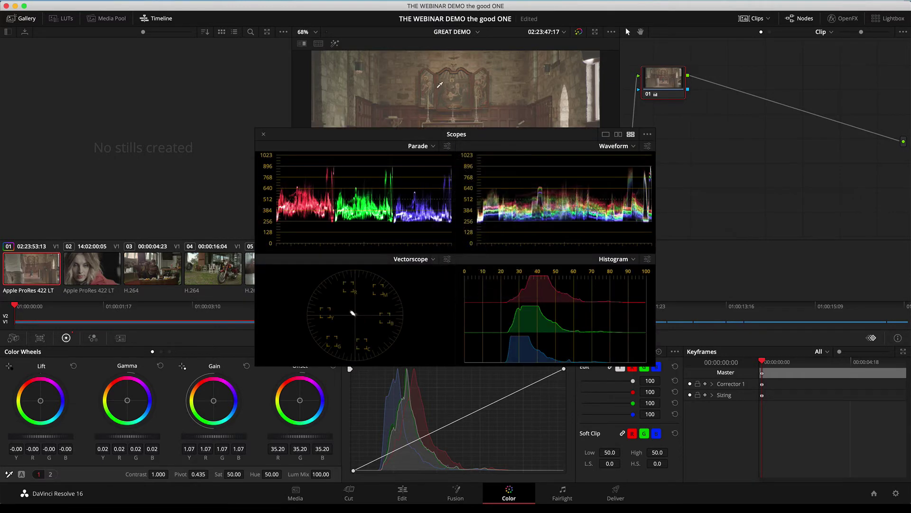
pyautogui.moveTo(472, 129); pyautogui.dragTo(414, 85)
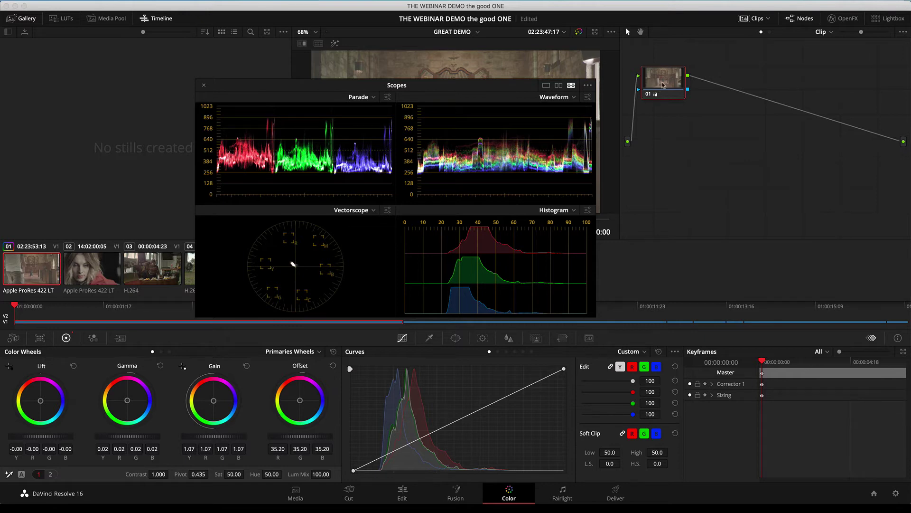
pyautogui.click(204, 87)
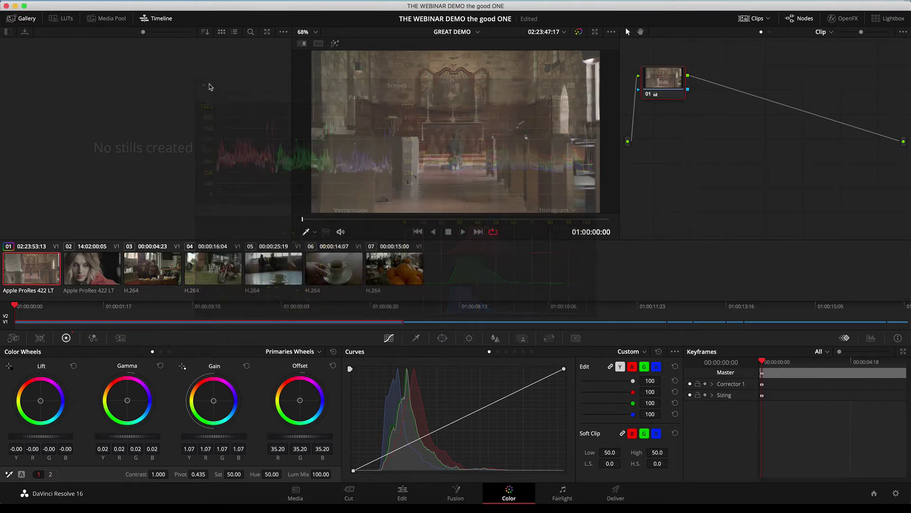
# Step: Reopen the video scopes, compare the single and dual layouts, and set a single-scope layout showing the Waveform
pyautogui.rightClick(428, 139)
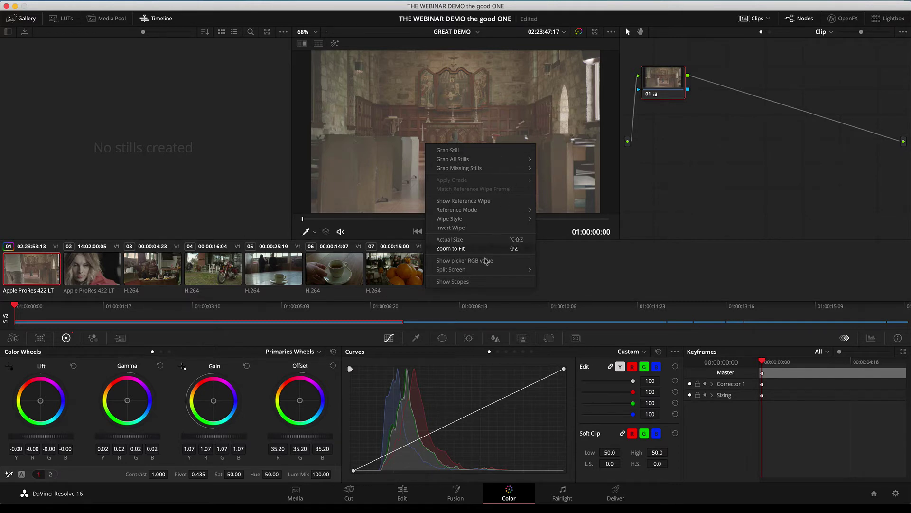
pyautogui.click(480, 282)
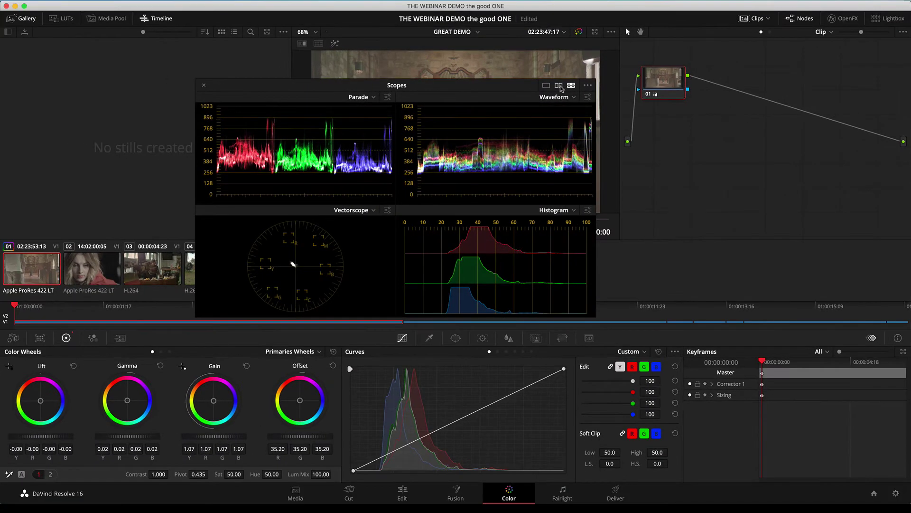
pyautogui.click(560, 86)
pyautogui.click(547, 86)
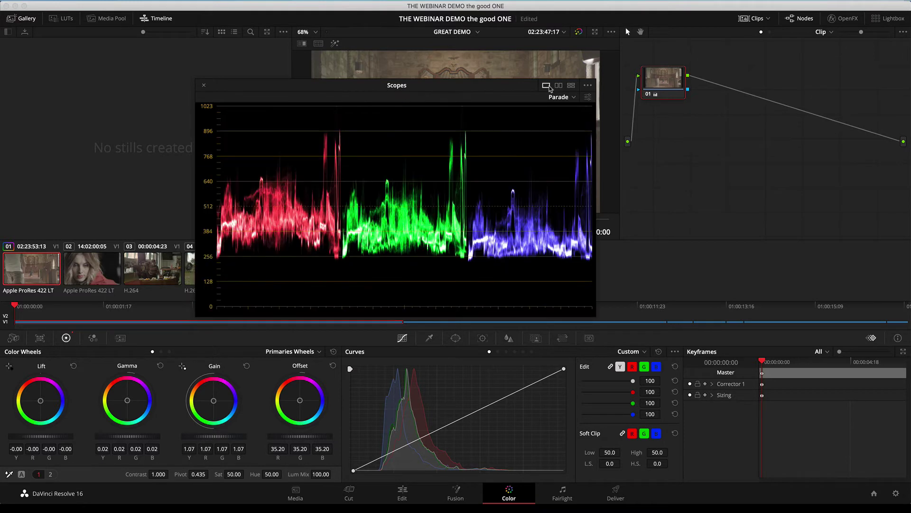
pyautogui.moveTo(507, 86); pyautogui.dragTo(473, 60)
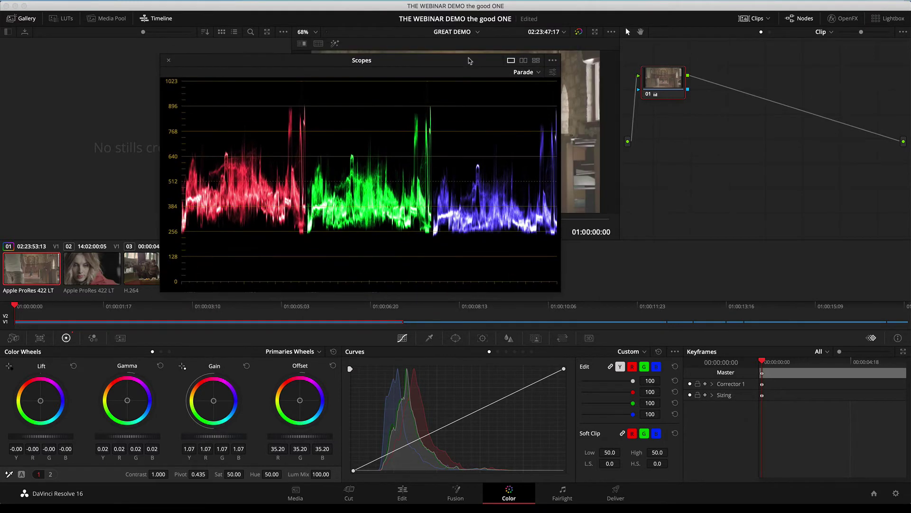
pyautogui.click(526, 61)
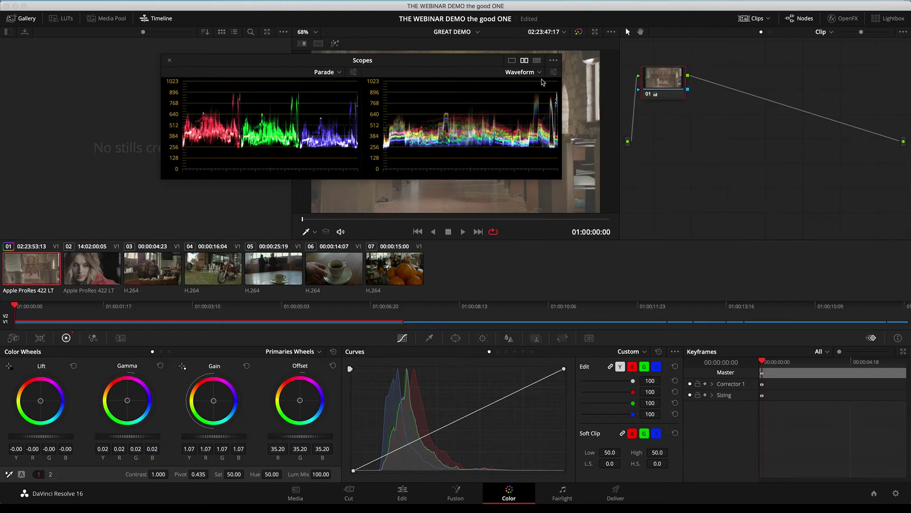
pyautogui.click(512, 60)
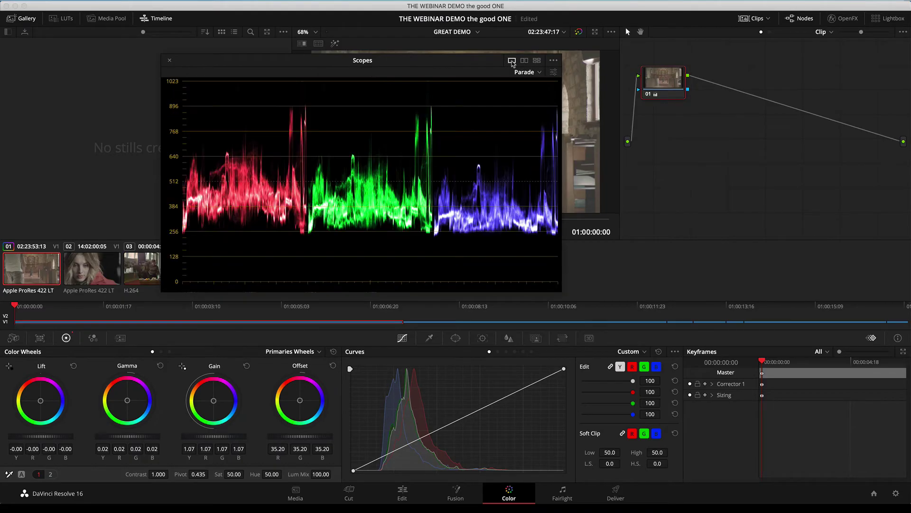
pyautogui.click(540, 72)
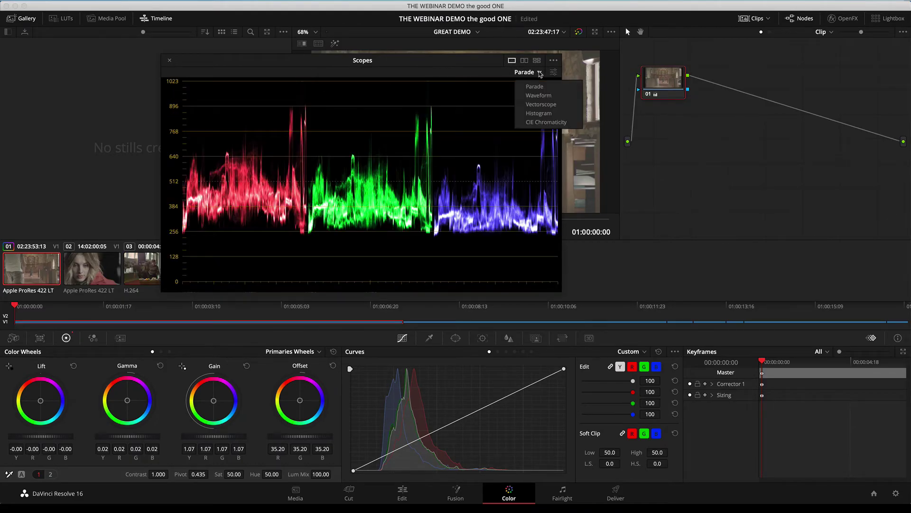
pyautogui.click(550, 96)
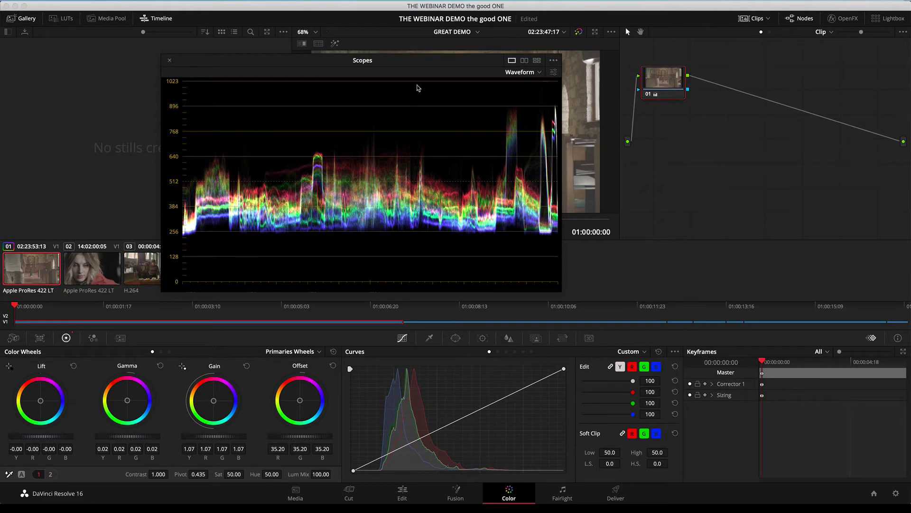
# Step: Shrink the scopes window and place it over the empty stills gallery so the whole viewer is uncovered
pyautogui.moveTo(226, 58); pyautogui.dragTo(130, 29)
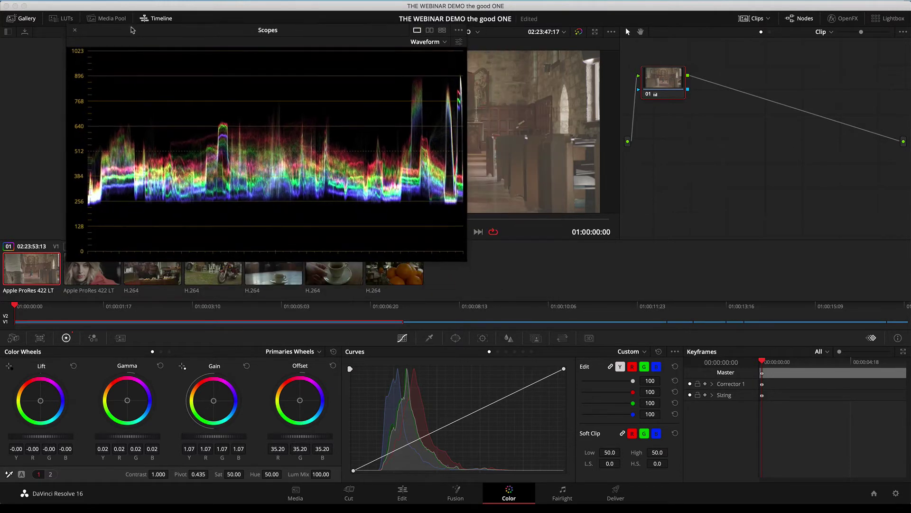
pyautogui.moveTo(470, 266); pyautogui.dragTo(329, 185)
pyautogui.moveTo(240, 35); pyautogui.dragTo(185, 74)
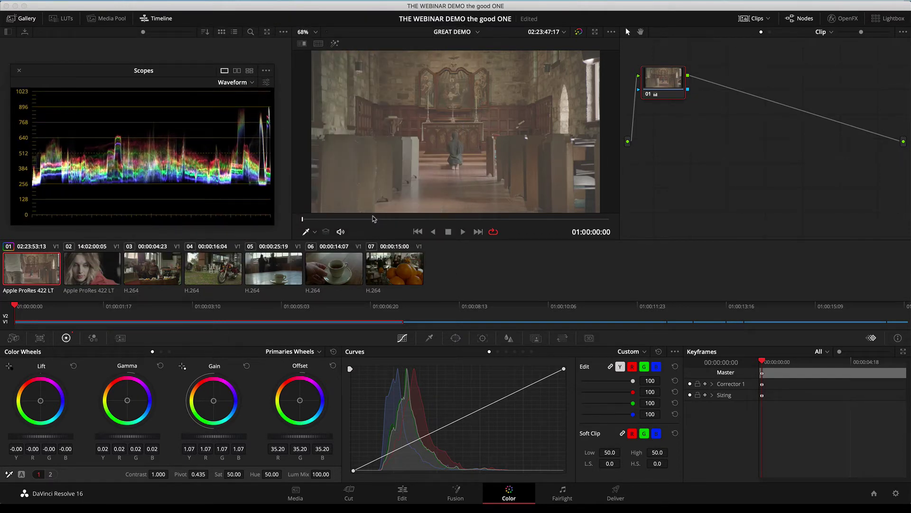
# Step: Scrub the first clip to 01:00:03:14 and play it to watch how the waveform responds to the image
pyautogui.click(440, 219)
pyautogui.moveTo(440, 218); pyautogui.dragTo(452, 219)
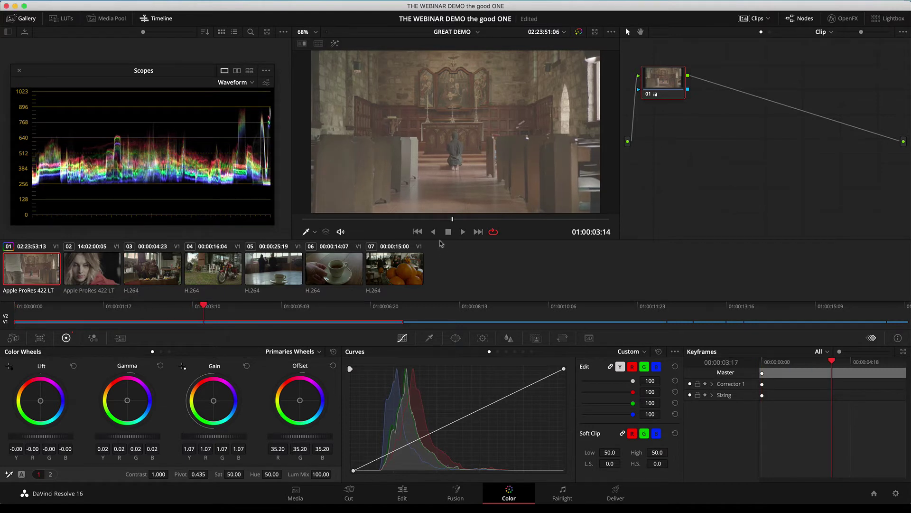
pyautogui.click(463, 231)
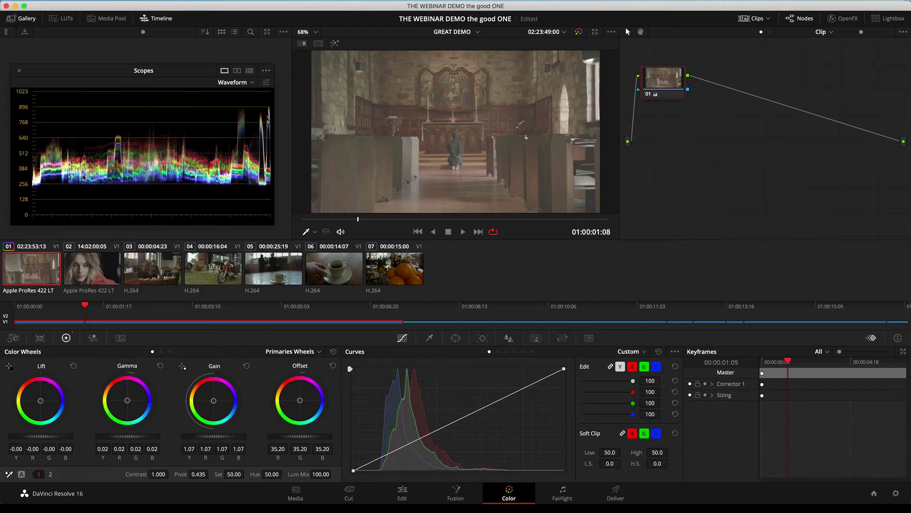
# Step: Turn off Colorize for the RGB waveform and place the scopes window back over the stills gallery
pyautogui.moveTo(83, 72); pyautogui.dragTo(238, 108)
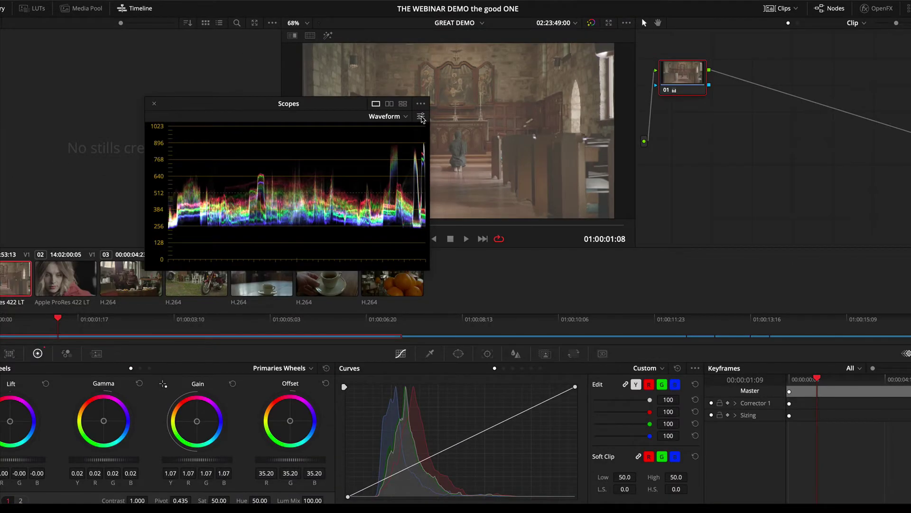
pyautogui.click(420, 116)
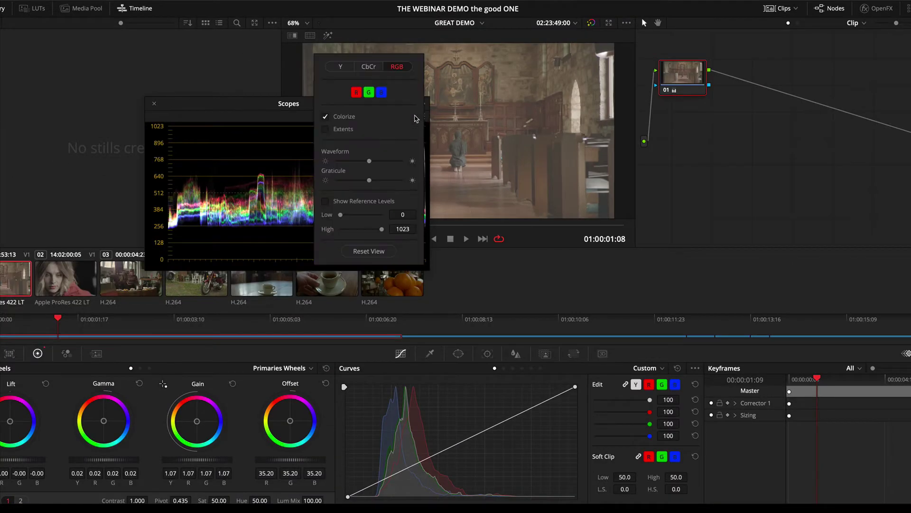
pyautogui.click(326, 117)
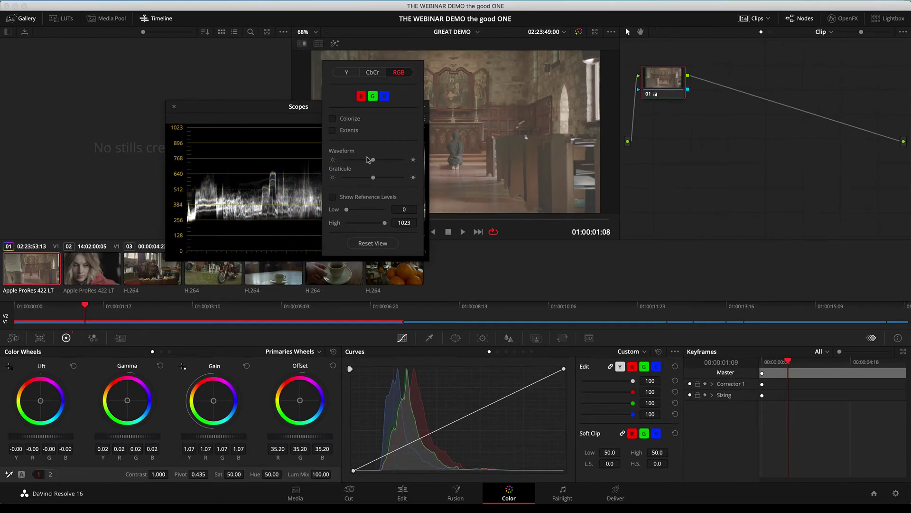
pyautogui.click(279, 158)
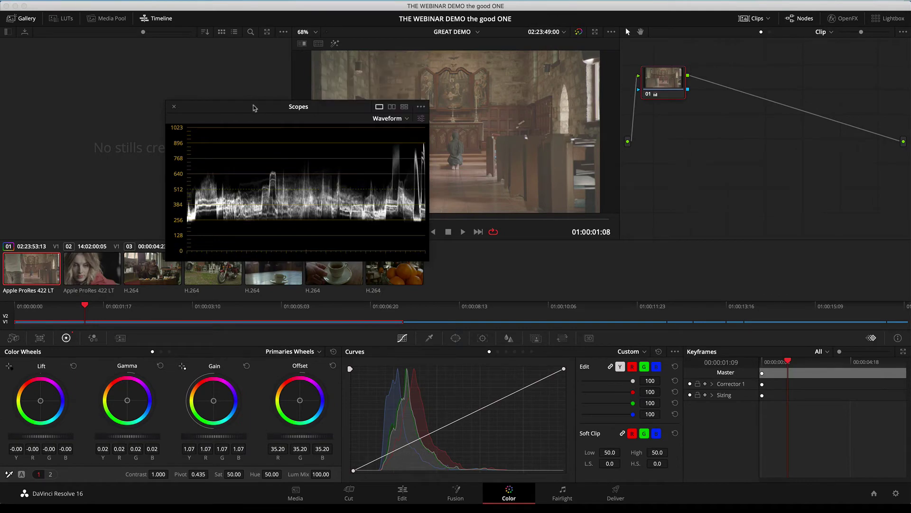
pyautogui.moveTo(254, 108); pyautogui.dragTo(113, 72)
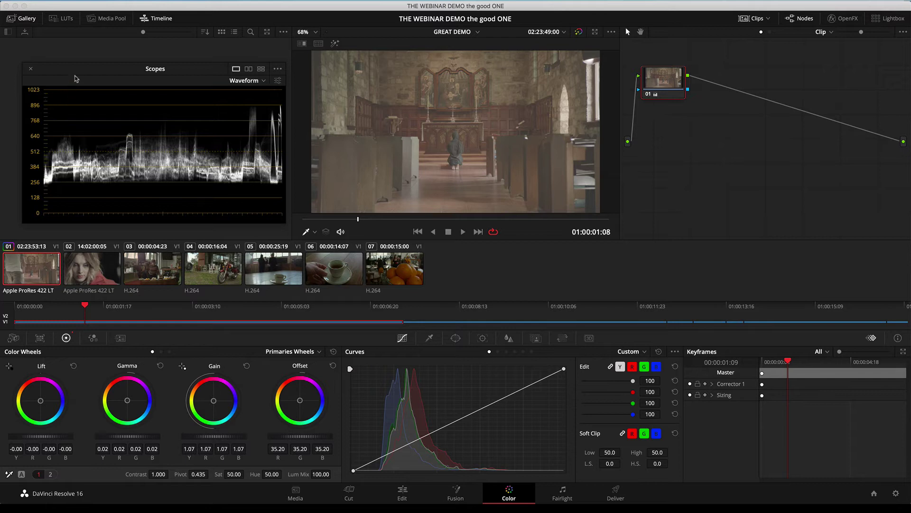
pyautogui.moveTo(72, 70)
pyautogui.mouseDown()
pyautogui.moveTo(97, 77)
pyautogui.moveTo(79, 75)
pyautogui.mouseUp()
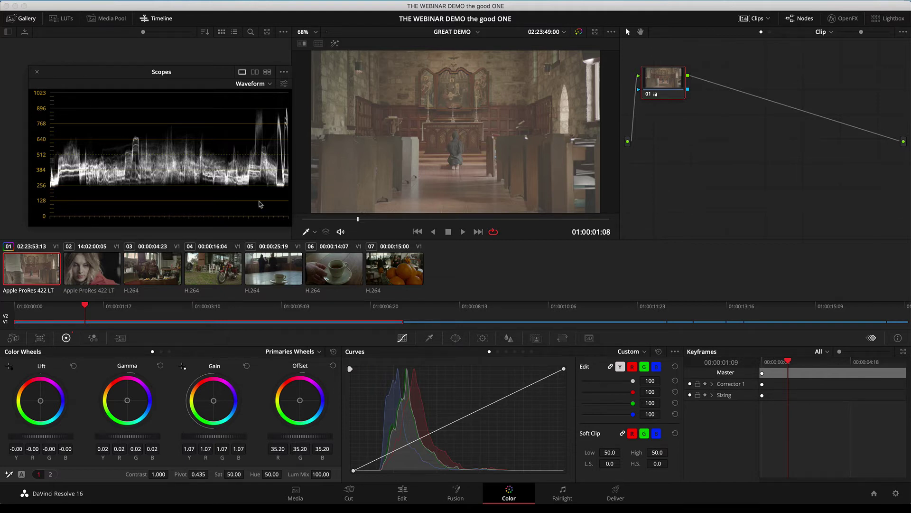
# Step: Set the waveform's reference levels to Low 64 and High 940 and show them on the scope
pyautogui.click(284, 84)
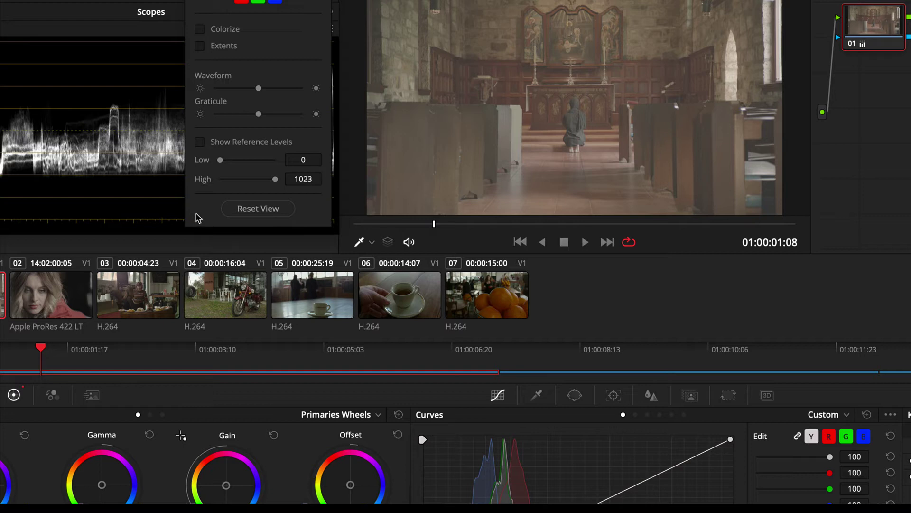
pyautogui.click(304, 158)
pyautogui.press('BackSpace')
pyautogui.write('64')
pyautogui.click(308, 178)
pyautogui.doubleClick(307, 179)
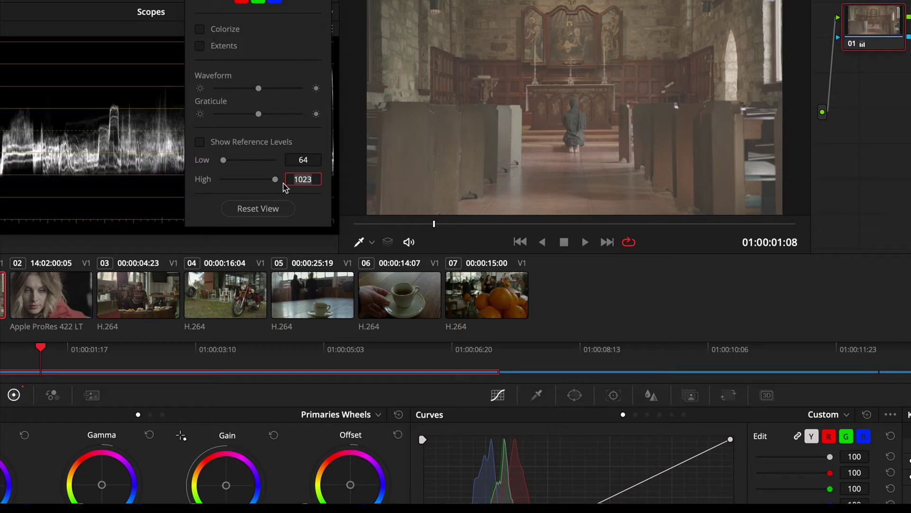
pyautogui.press('BackSpace')
pyautogui.press('BackSpace')
pyautogui.press('BackSpace')
pyautogui.press('BackSpace')
pyautogui.write('940')
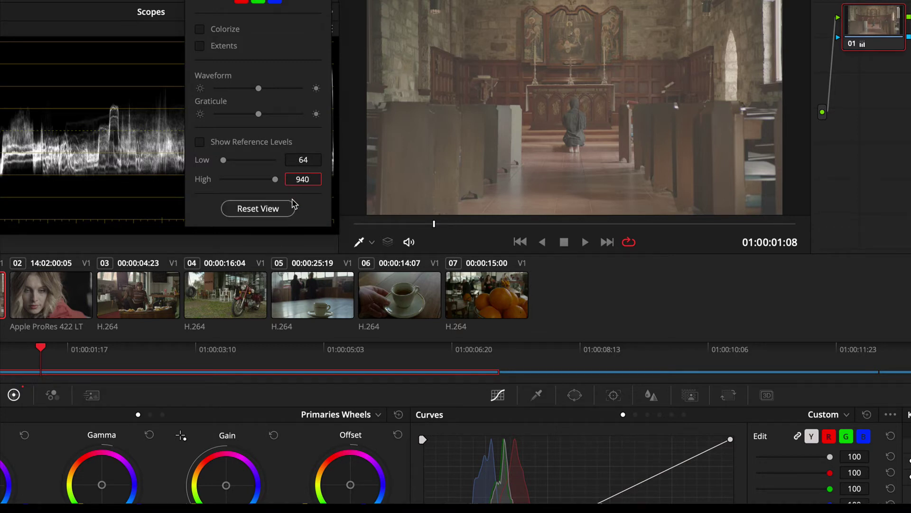
pyautogui.click(201, 143)
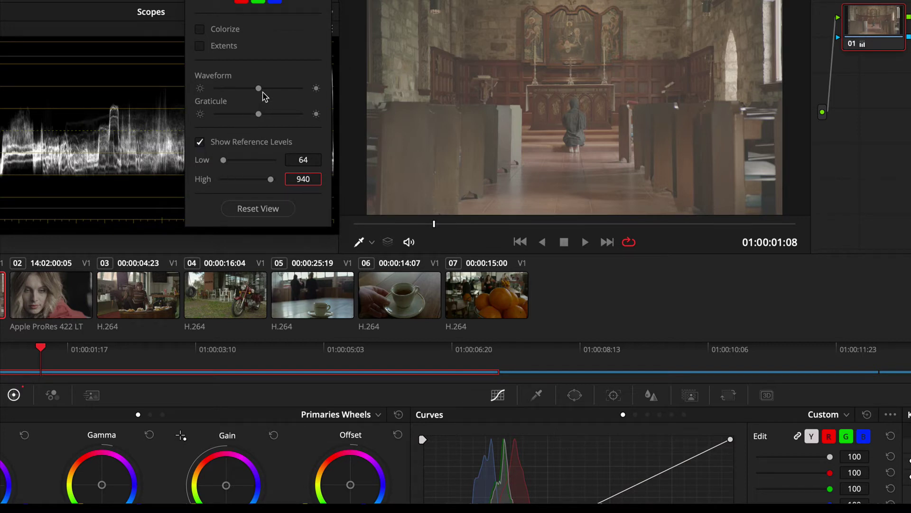
# Step: Raise the waveform and graticule brightness to maximum and close the scope settings
pyautogui.moveTo(258, 88); pyautogui.dragTo(314, 93)
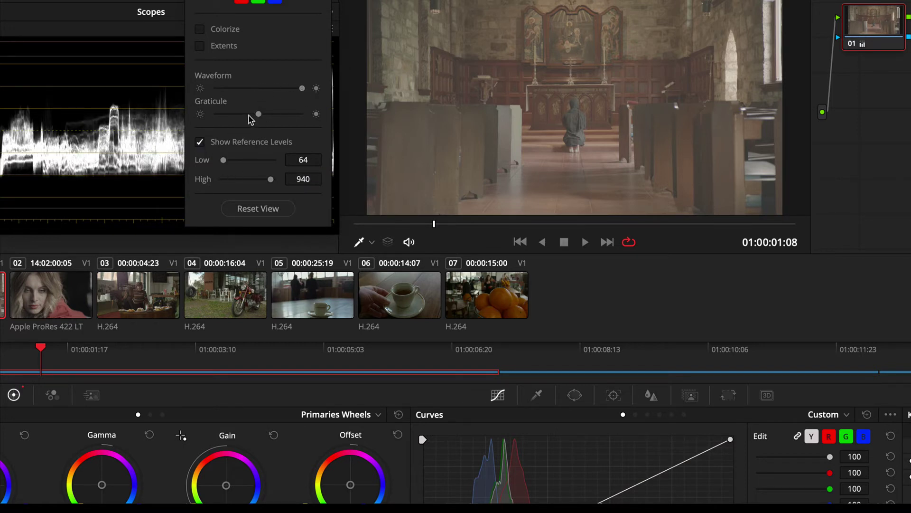
pyautogui.moveTo(258, 114); pyautogui.dragTo(320, 127)
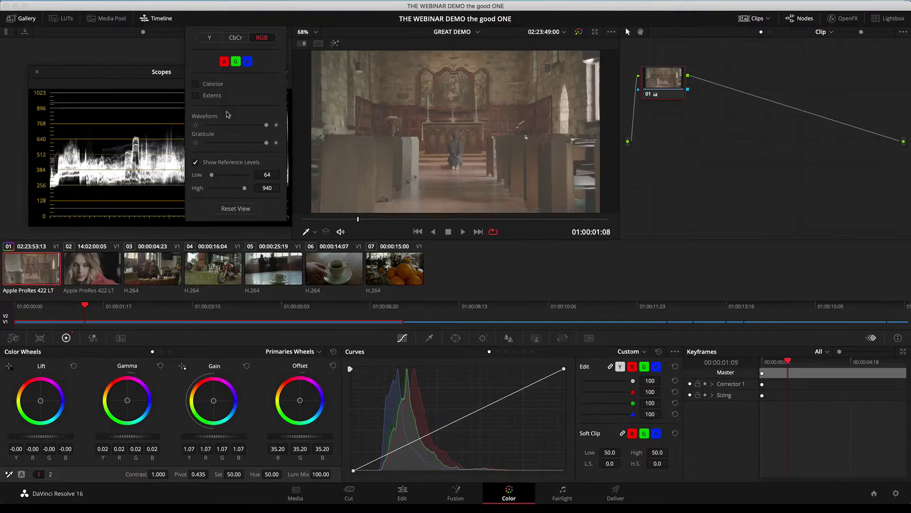
pyautogui.click(156, 126)
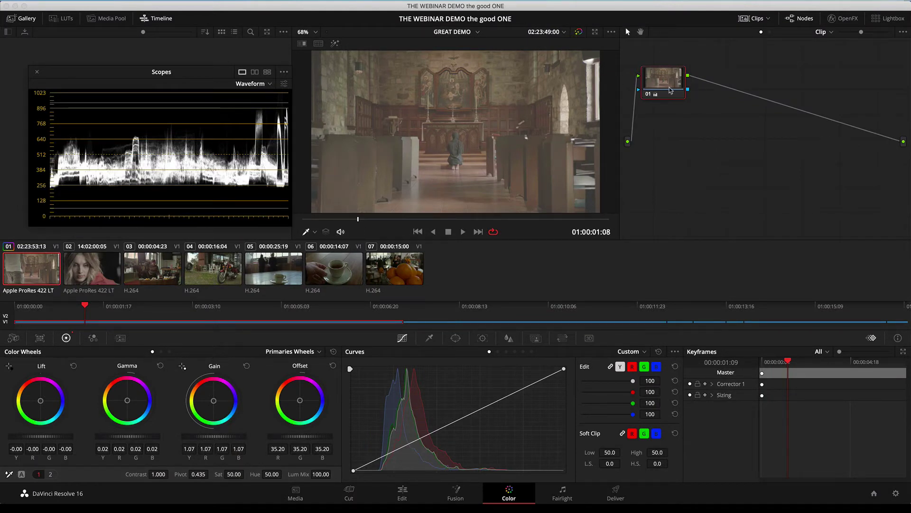
# Step: Move node 01 slightly lower in the node graph and reset its grade
pyautogui.moveTo(666, 88); pyautogui.dragTo(670, 102)
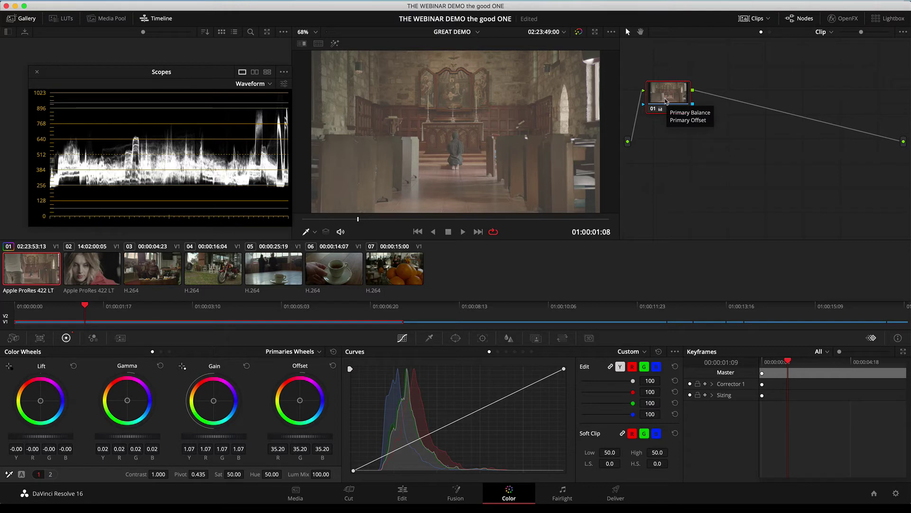
pyautogui.moveTo(666, 99); pyautogui.dragTo(668, 98)
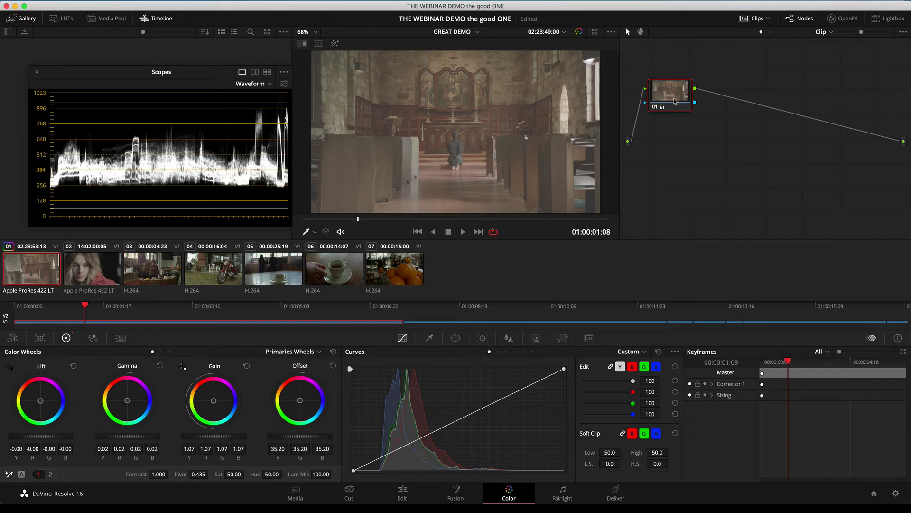
pyautogui.rightClick(677, 99)
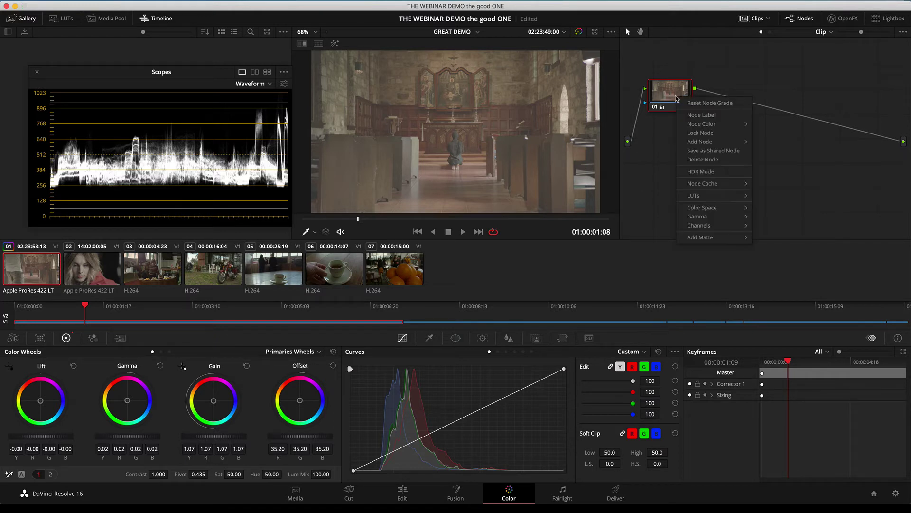
pyautogui.click(707, 104)
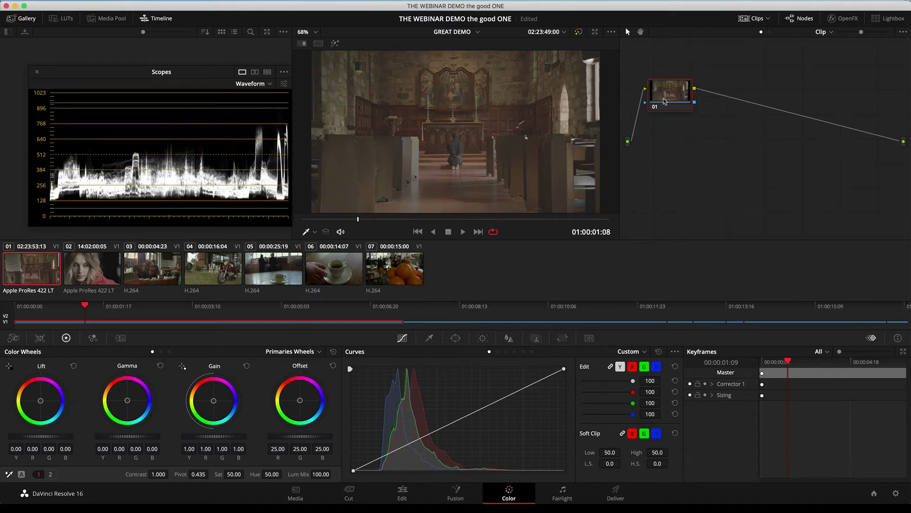
# Step: Try a warm look on node 01 with Gamma 0.02, Gain R 1.29, G 0.94, B 0.72 and Offset 20.32, 26.52, 22.67
pyautogui.moveTo(125, 436); pyautogui.dragTo(159, 439)
pyautogui.moveTo(216, 403); pyautogui.dragTo(211, 397)
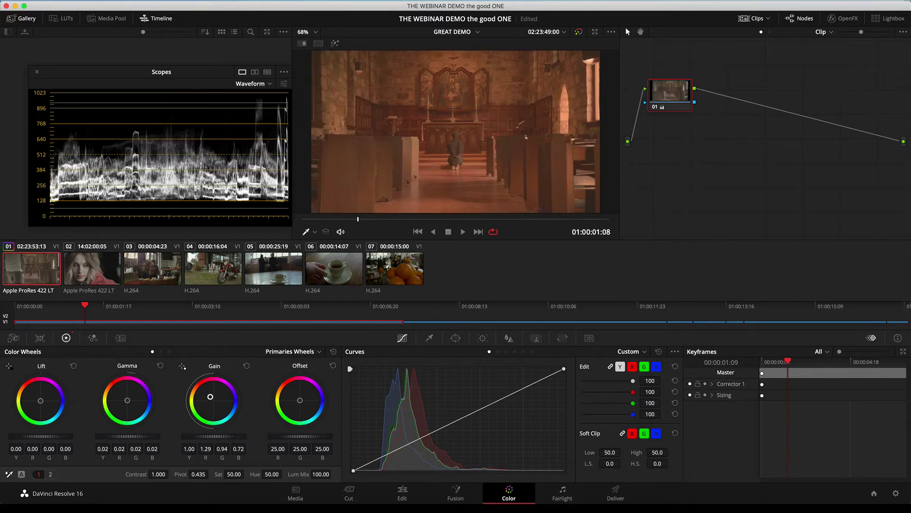
pyautogui.moveTo(300, 401); pyautogui.dragTo(299, 402)
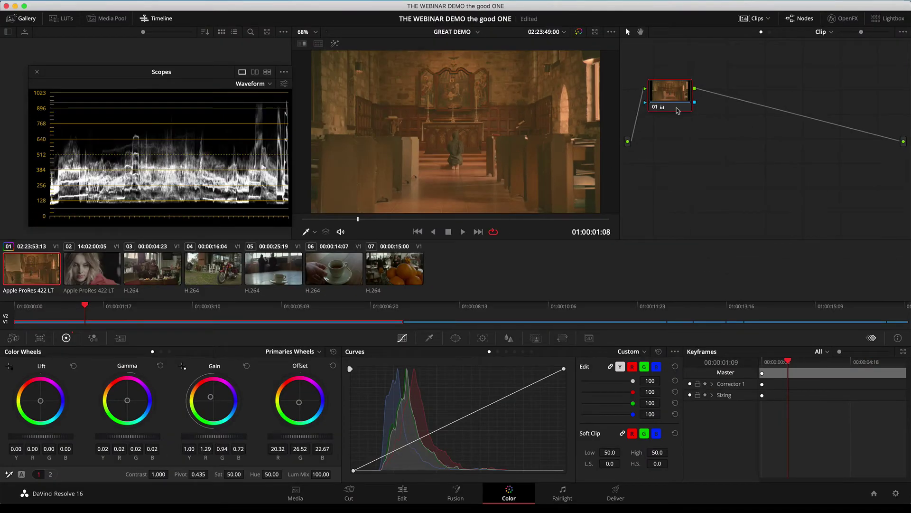
# Step: Reset the grade of node 01 to discard the warm wheel adjustments
pyautogui.moveTo(677, 111)
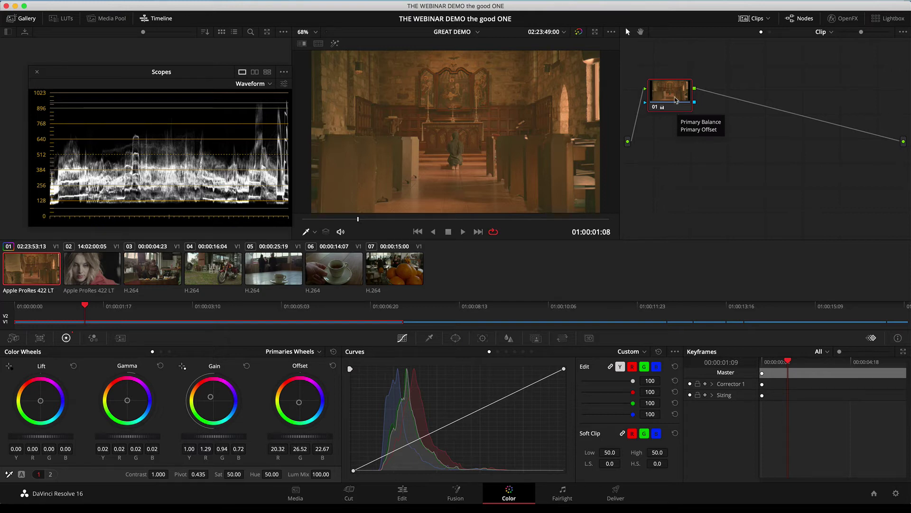
pyautogui.rightClick(676, 100)
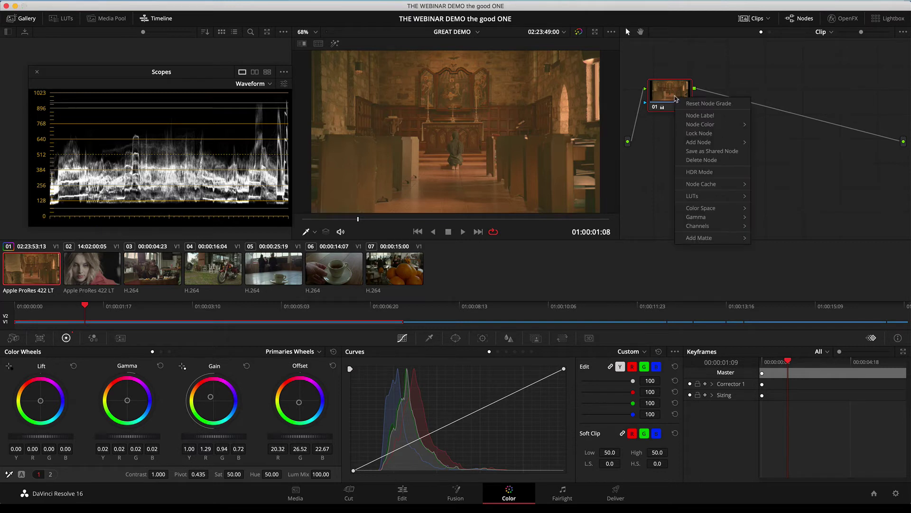
pyautogui.click(702, 107)
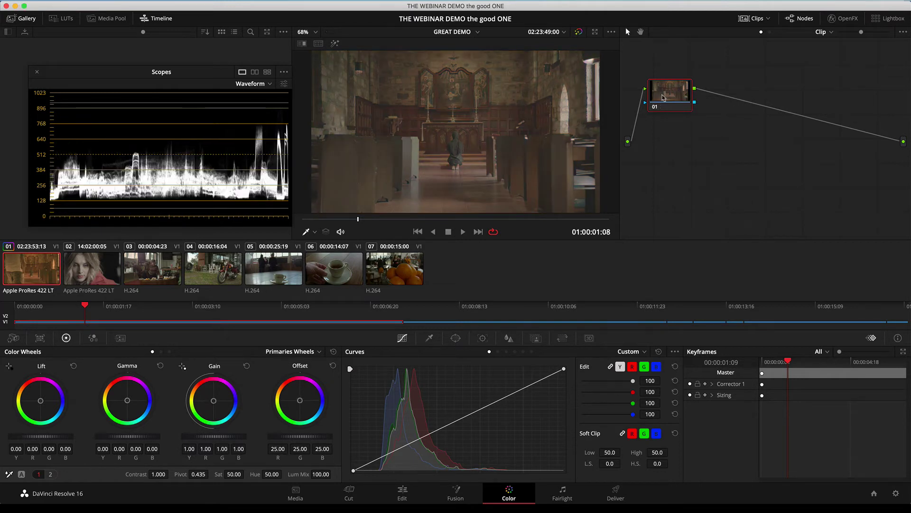
# Step: Label node 01 as DF and add a serial node after it
pyautogui.moveTo(665, 98)
pyautogui.mouseDown()
pyautogui.moveTo(677, 101)
pyautogui.moveTo(665, 108)
pyautogui.mouseUp()
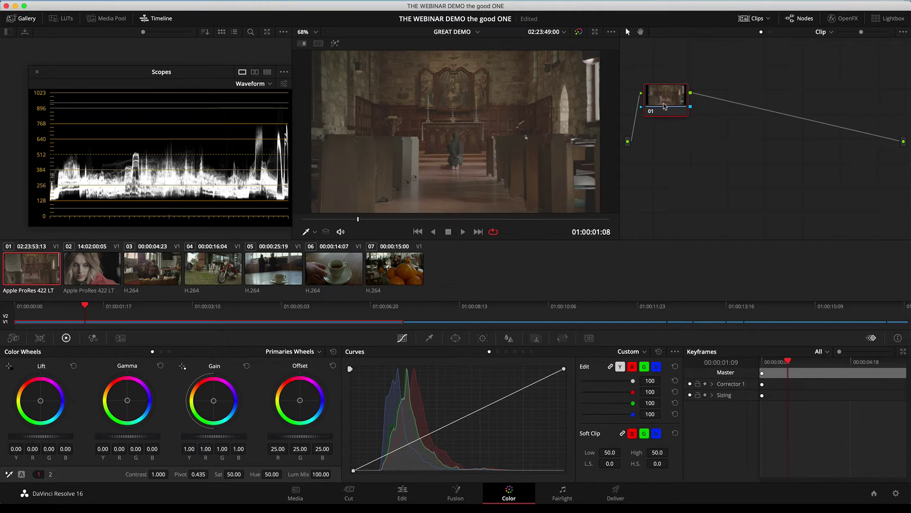
pyautogui.rightClick(666, 108)
pyautogui.click(700, 124)
pyautogui.moveTo(672, 109); pyautogui.dragTo(677, 109)
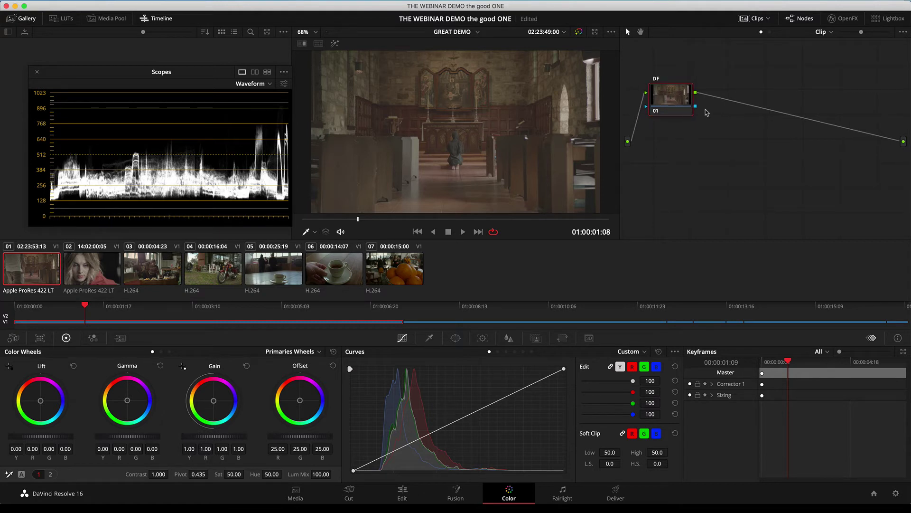
pyautogui.hotkey('alt', 's')
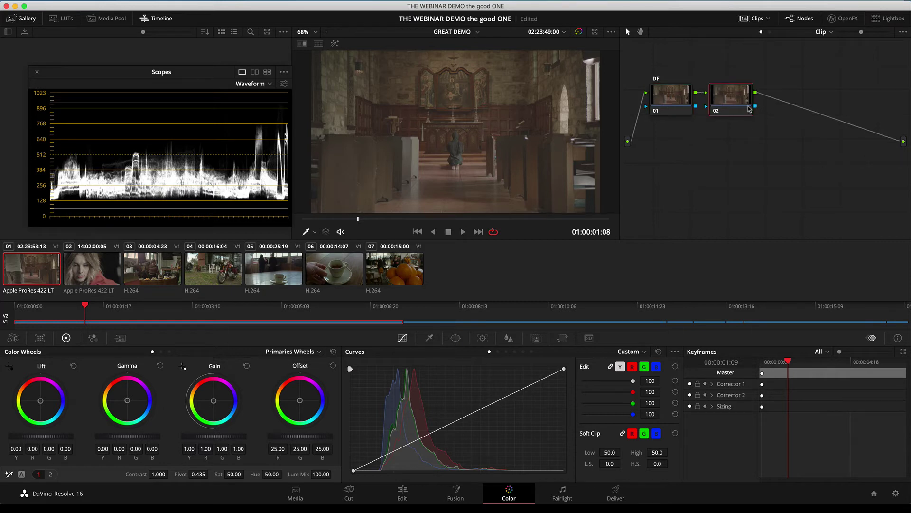
# Step: Try inserting an unattached corrector node into the connection between node 02 and the output, and delete it
pyautogui.rightClick(693, 157)
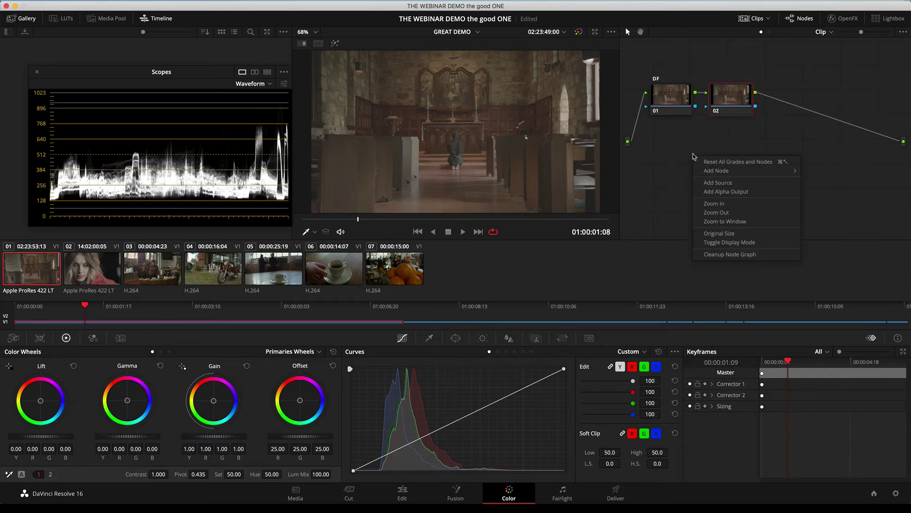
pyautogui.moveTo(749, 172)
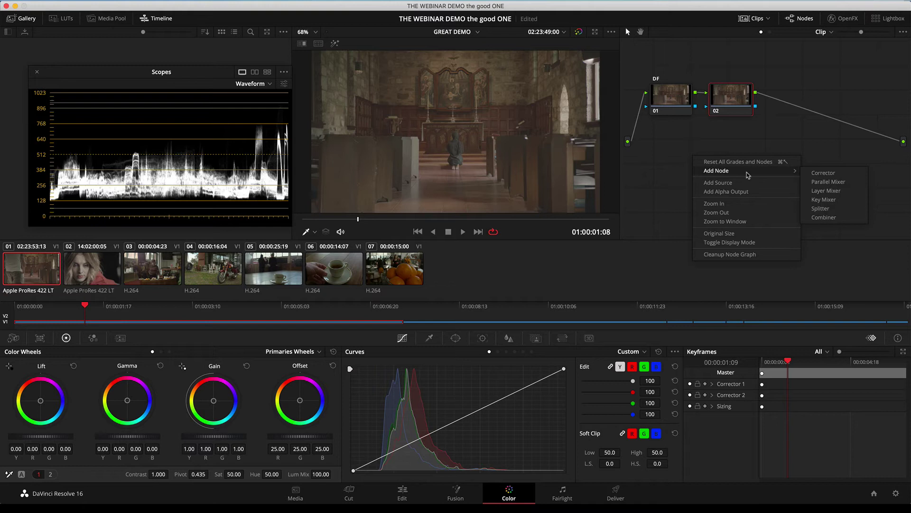
pyautogui.click(824, 174)
pyautogui.moveTo(698, 161); pyautogui.dragTo(748, 181)
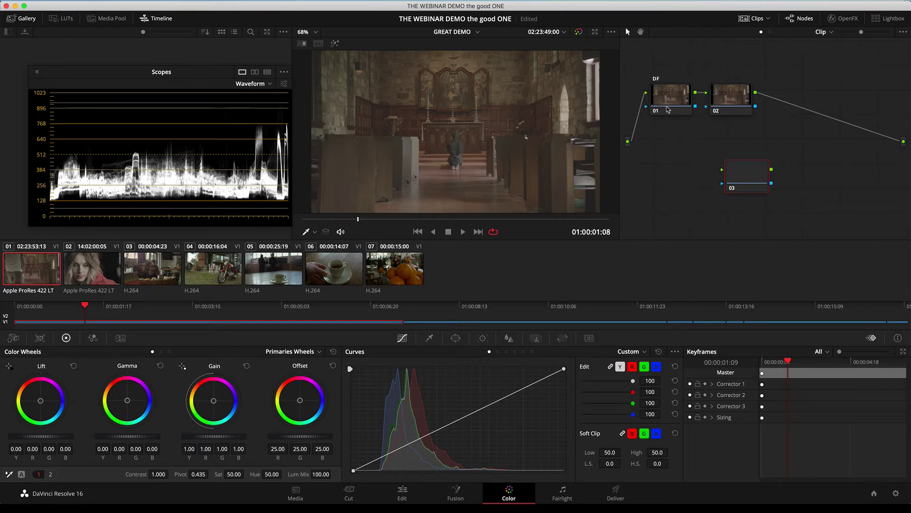
pyautogui.moveTo(730, 89); pyautogui.dragTo(730, 87)
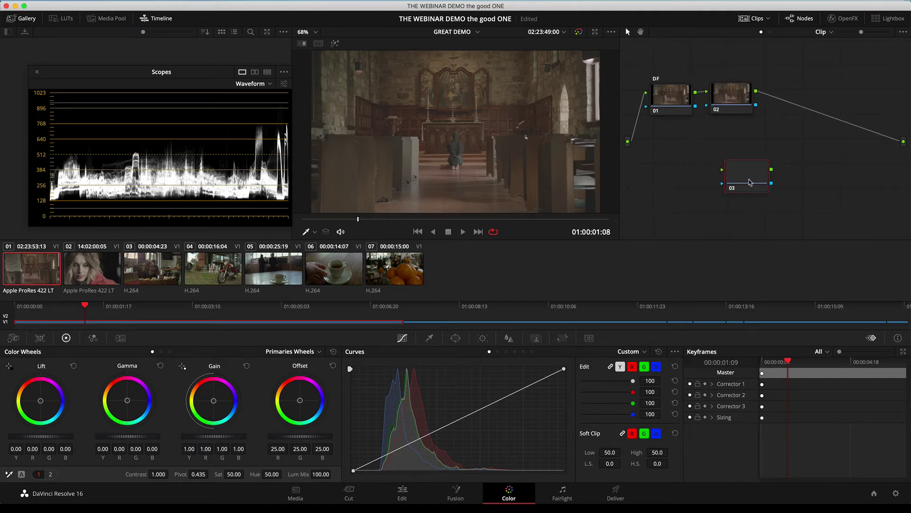
pyautogui.moveTo(750, 182); pyautogui.dragTo(823, 123)
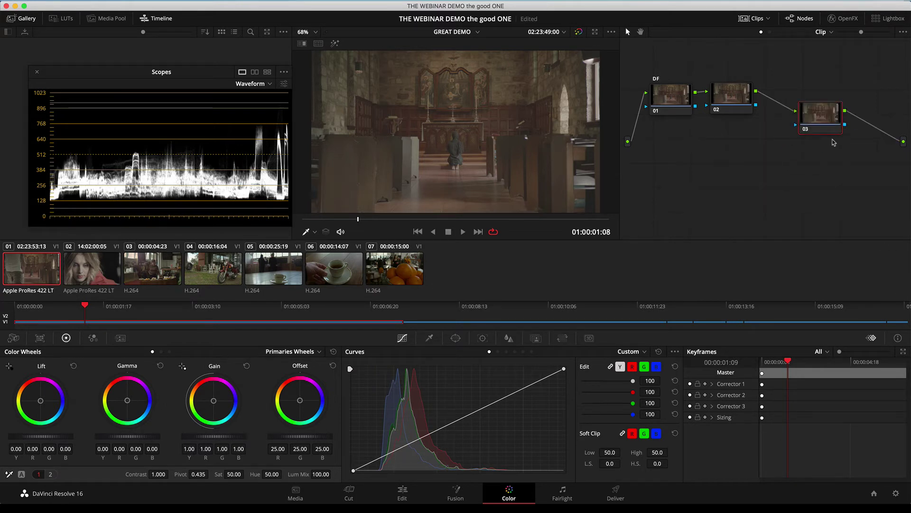
pyautogui.press('Delete')
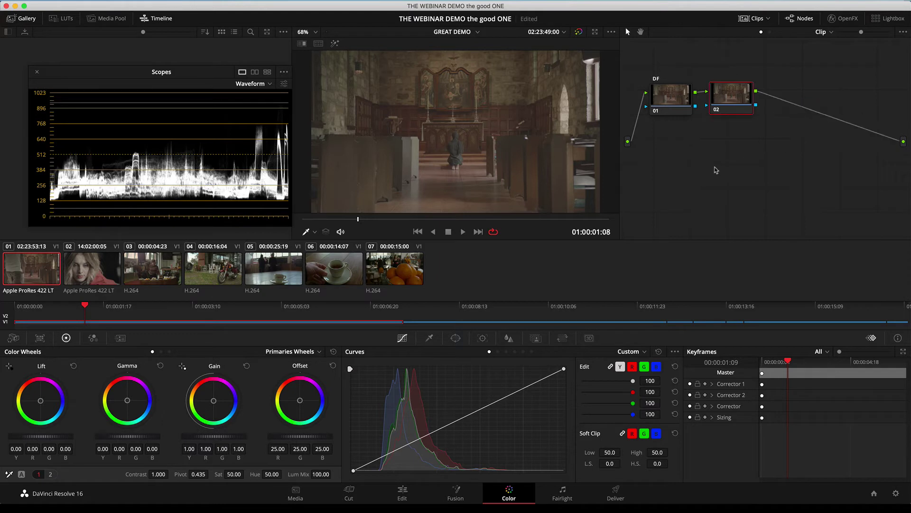
# Step: Add an unattached corrector node, delete the link from node 02 to the output, and place the new node between them
pyautogui.rightClick(718, 163)
pyautogui.moveTo(734, 177)
pyautogui.click(852, 180)
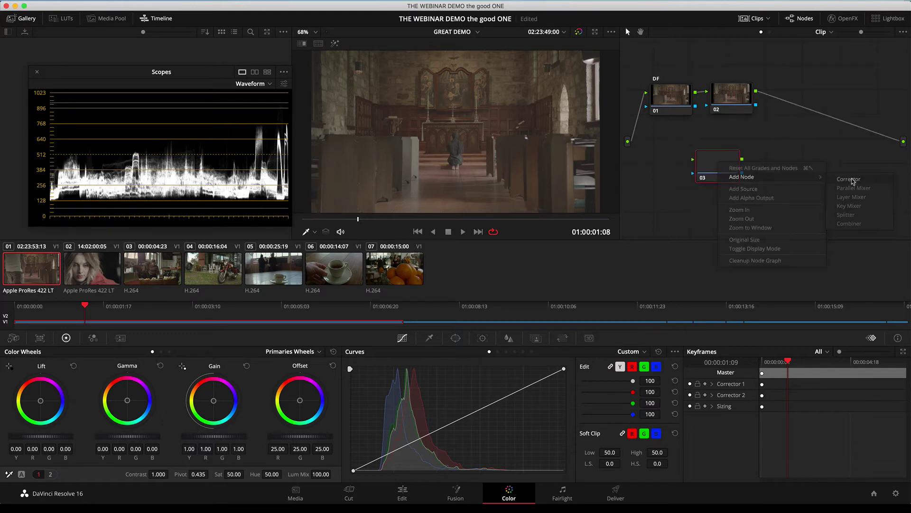
pyautogui.click(833, 122)
pyautogui.press('Delete')
pyautogui.moveTo(732, 166); pyautogui.dragTo(838, 117)
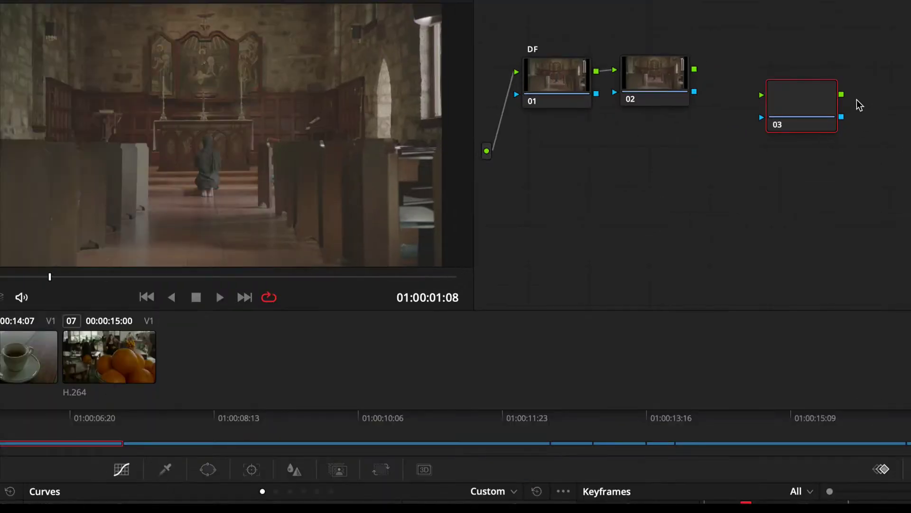
# Step: Connect node 02 to node 03 and node 03 to the final output, and align node 03 with the others
pyautogui.moveTo(756, 92); pyautogui.dragTo(770, 101)
pyautogui.moveTo(717, 86); pyautogui.dragTo(762, 95)
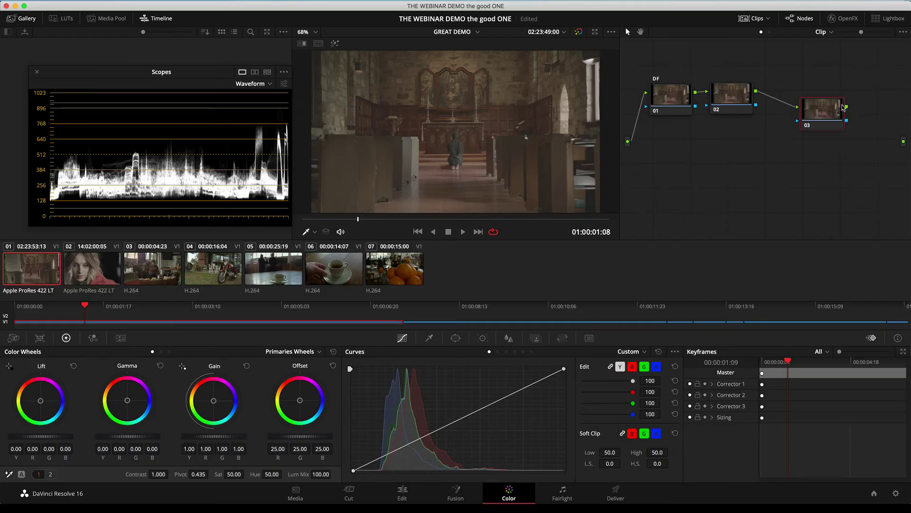
pyautogui.moveTo(847, 106); pyautogui.dragTo(902, 143)
pyautogui.moveTo(819, 121); pyautogui.dragTo(795, 108)
# Step: Apply Auto Color to node 02 at the first frame of the church clip
pyautogui.click(732, 101)
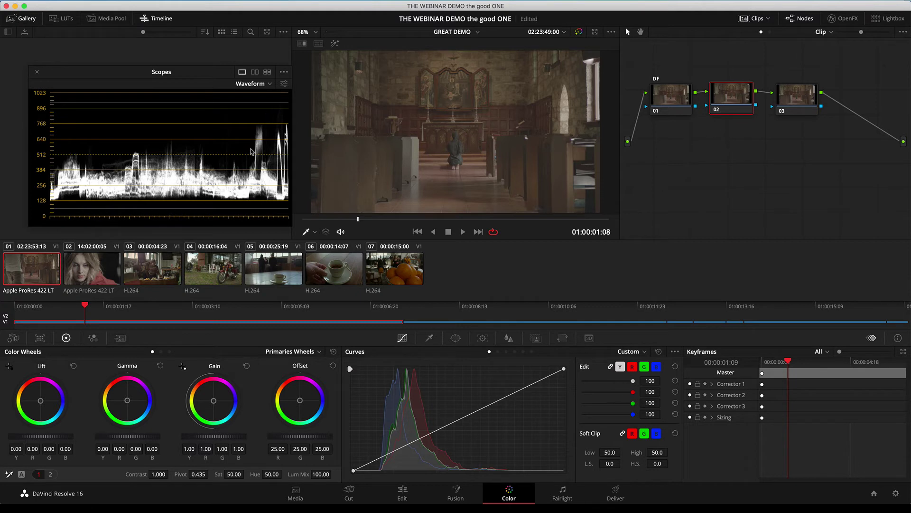
pyautogui.scroll(-1, 474, 122)
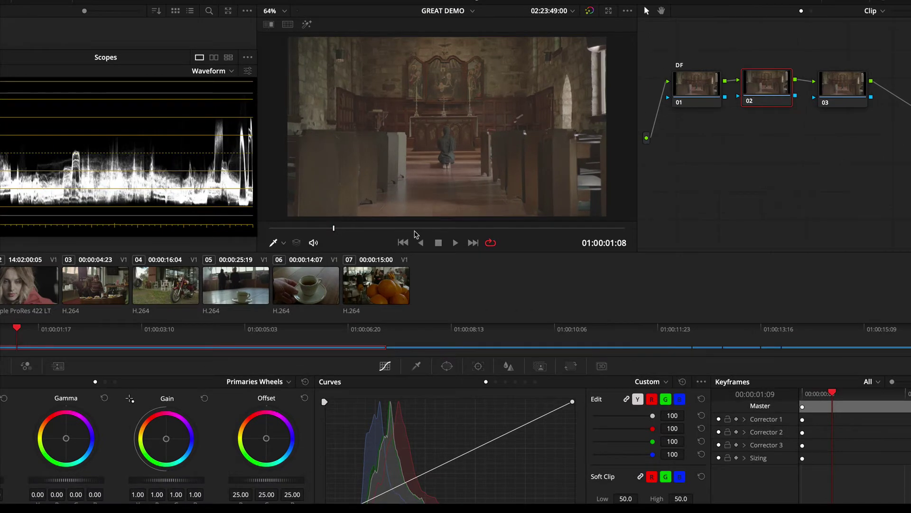
pyautogui.moveTo(358, 227); pyautogui.dragTo(228, 230)
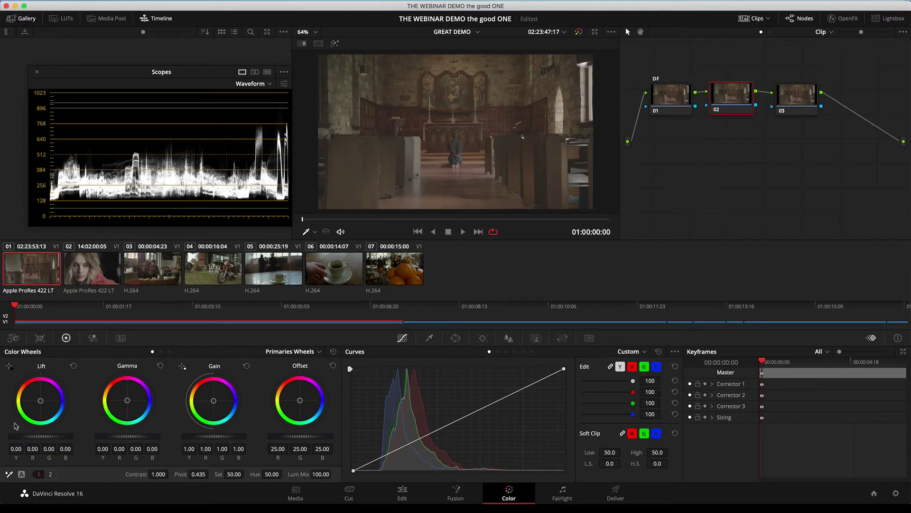
pyautogui.click(21, 474)
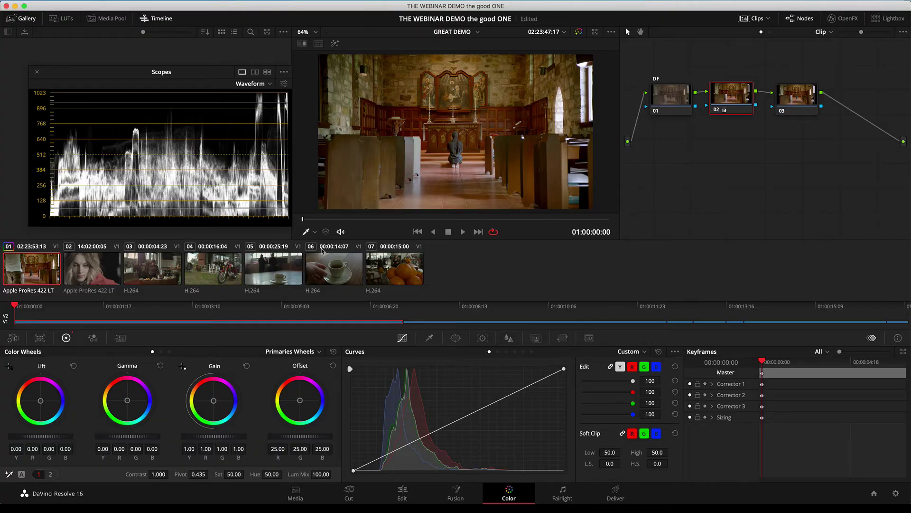
# Step: Review the auto-balanced clip in full screen and save the project
pyautogui.press('super+f')
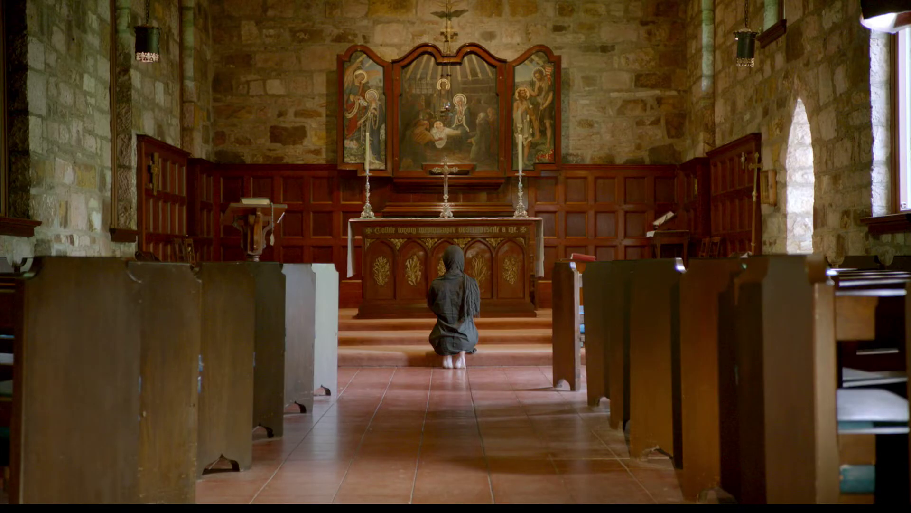
pyautogui.press('Escape')
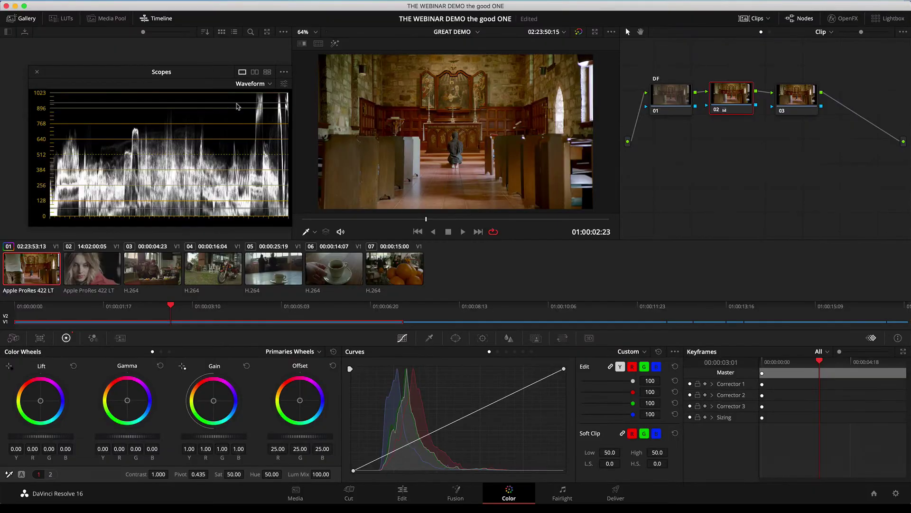
pyautogui.press('super+s')
# Step: Disable node 02 and select node 03 for grading
pyautogui.click(718, 111)
pyautogui.click(807, 105)
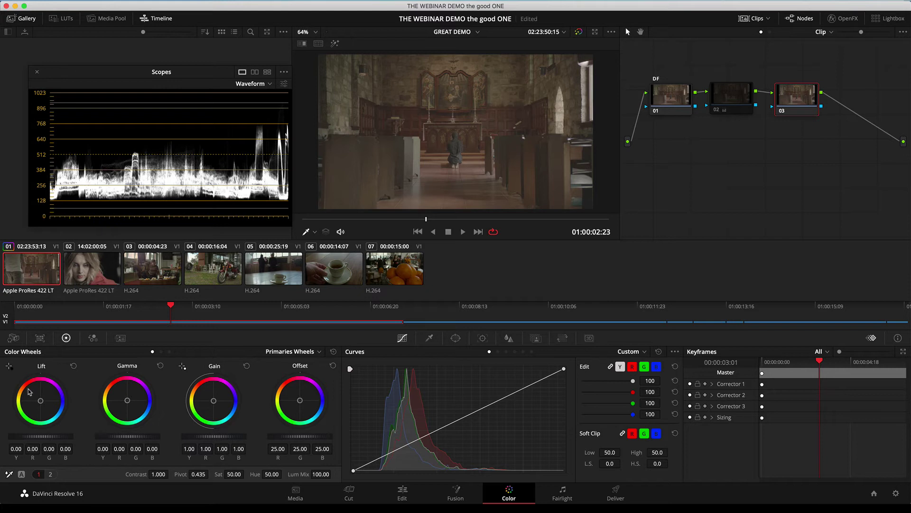
# Step: Try picking node 03's black point from the kneeling figure and from the arched window, undoing each attempt
pyautogui.click(12, 363)
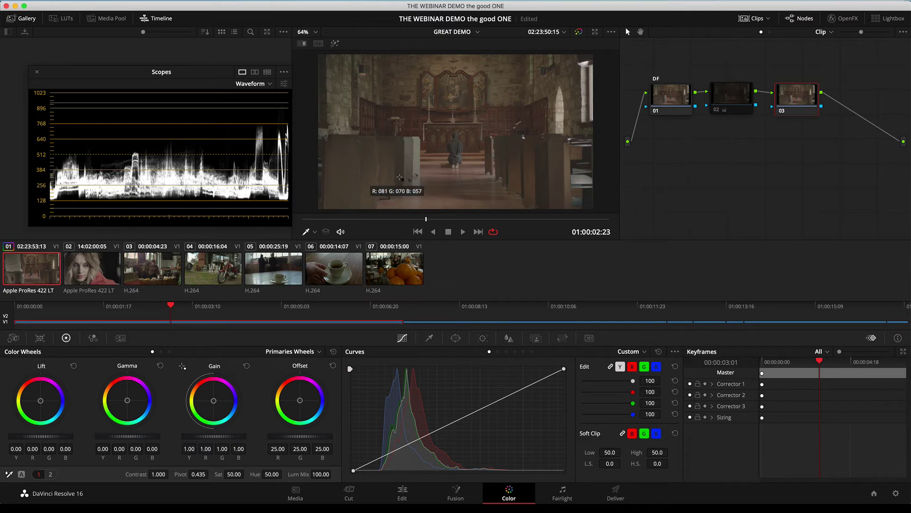
pyautogui.click(454, 158)
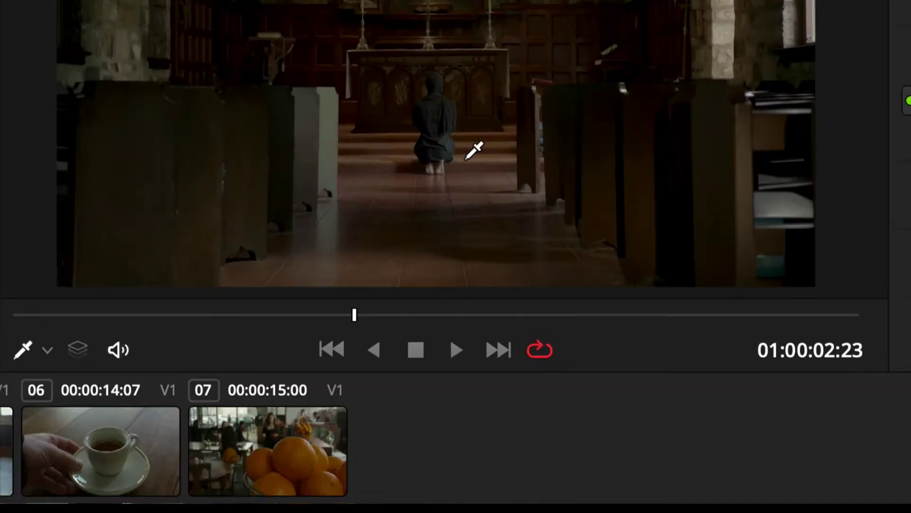
pyautogui.press('super+z')
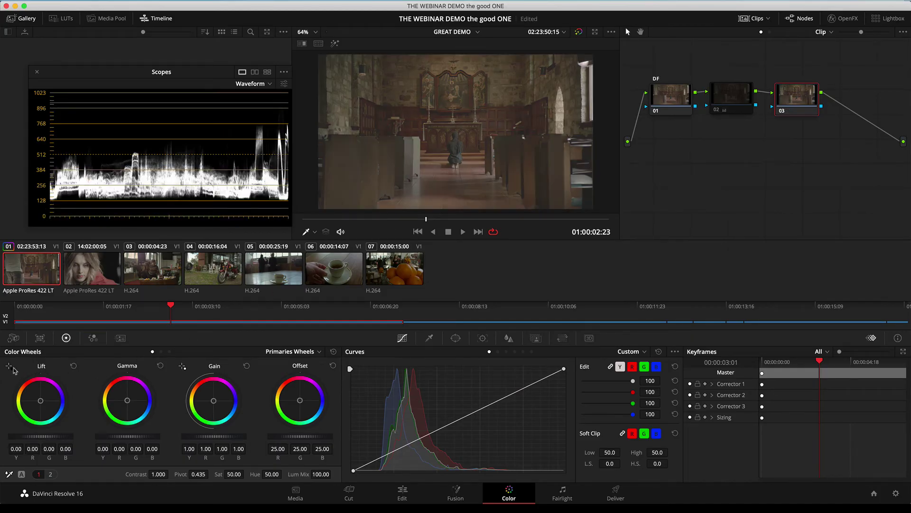
pyautogui.click(9, 368)
pyautogui.click(560, 103)
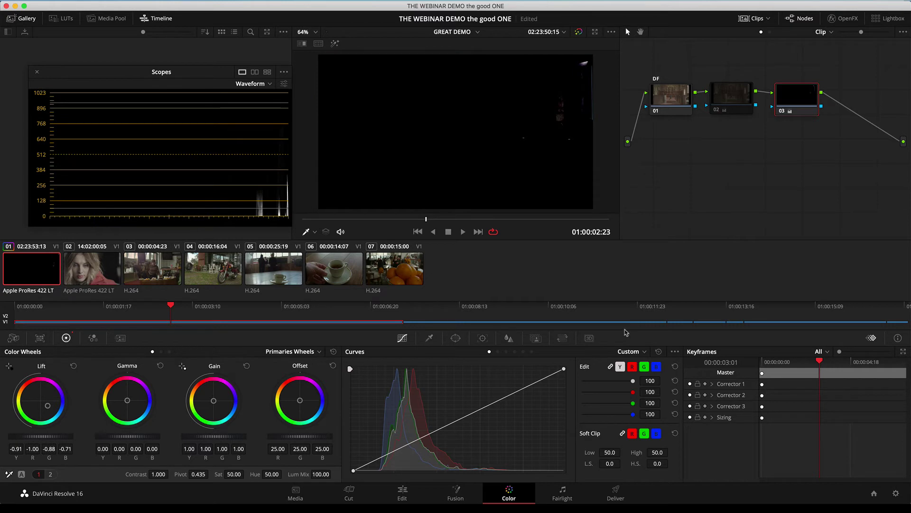
pyautogui.press('super+z')
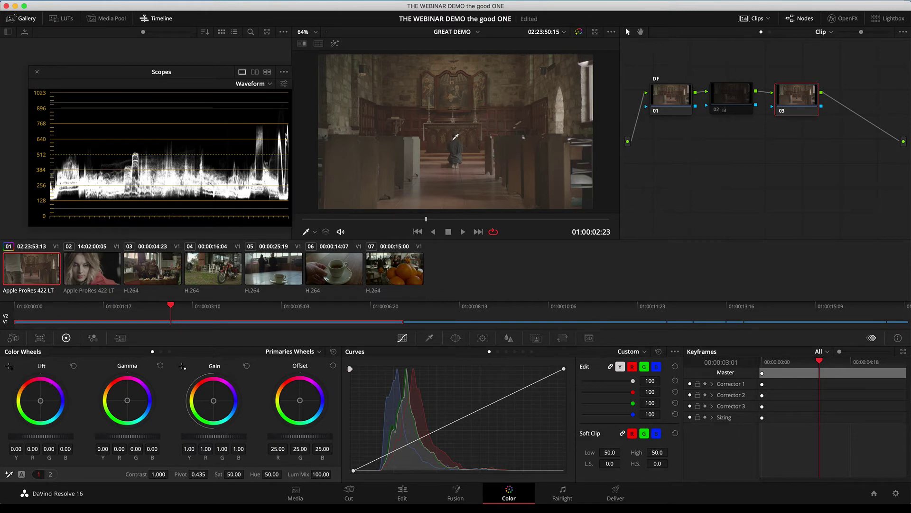
# Step: Inspect the area around the kneeling figure up close in the viewer, and fit the whole image back into view
pyautogui.click(315, 32)
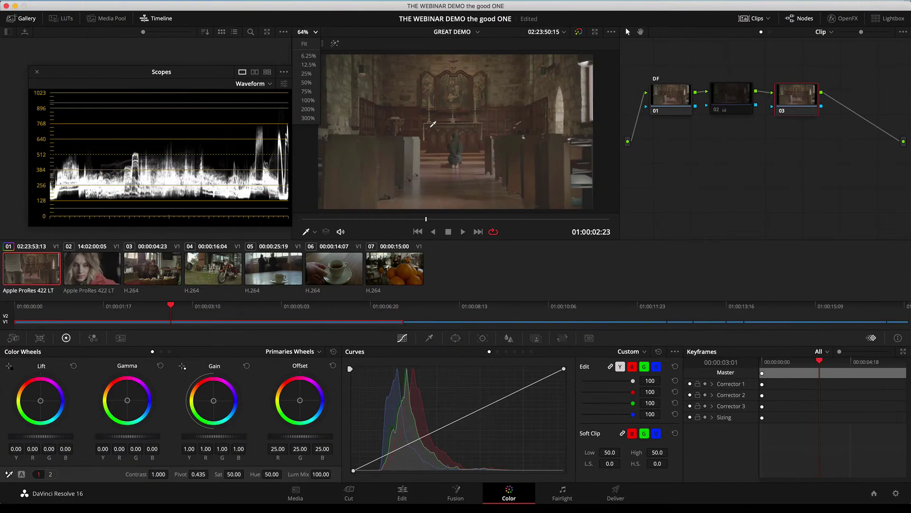
pyautogui.click(527, 203)
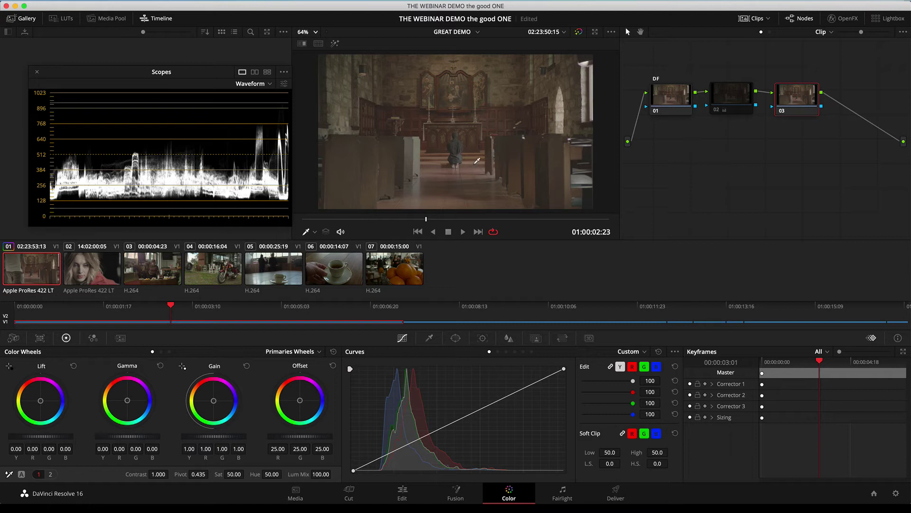
pyautogui.scroll(10, 478, 160)
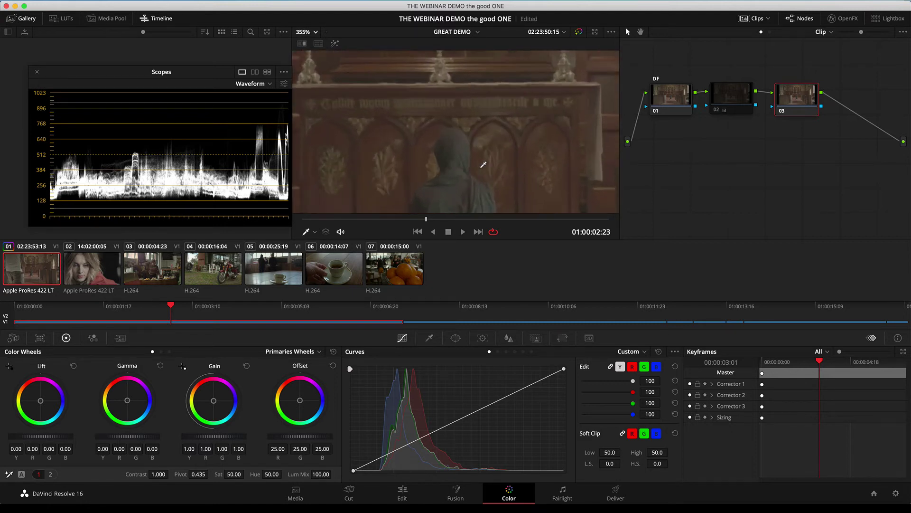
pyautogui.scroll(-8, 483, 165)
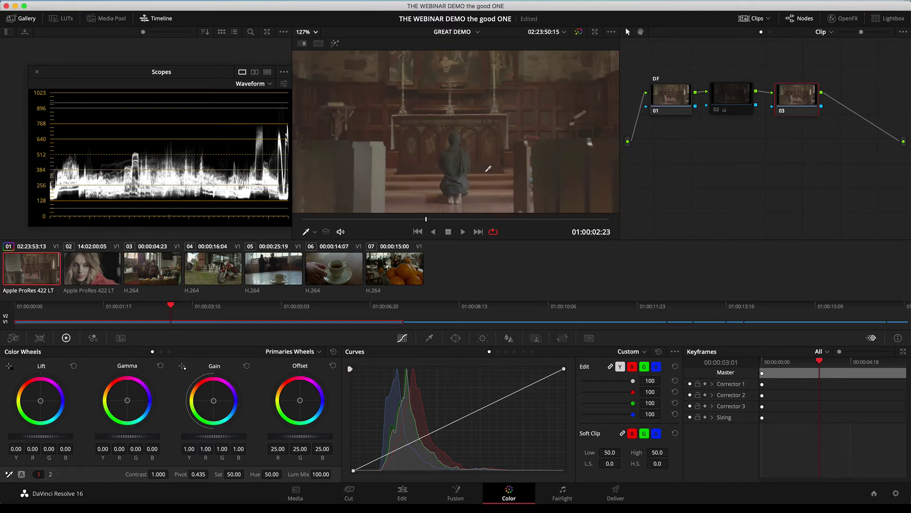
pyautogui.scroll(10, 488, 168)
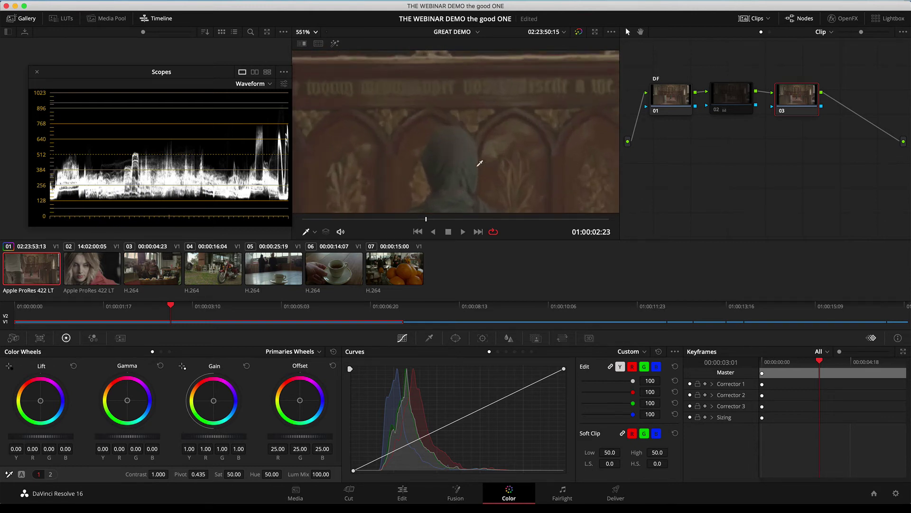
pyautogui.scroll(6, 478, 162)
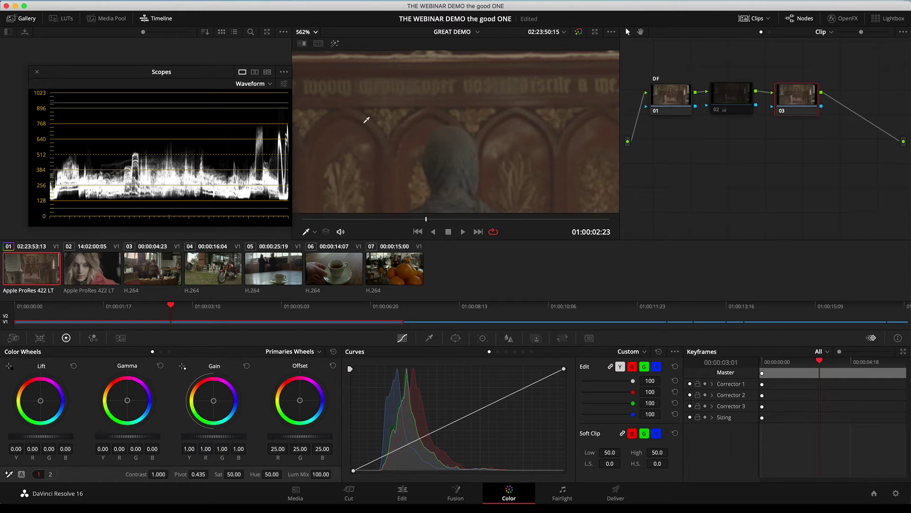
pyautogui.hscroll(5, 568, 97)
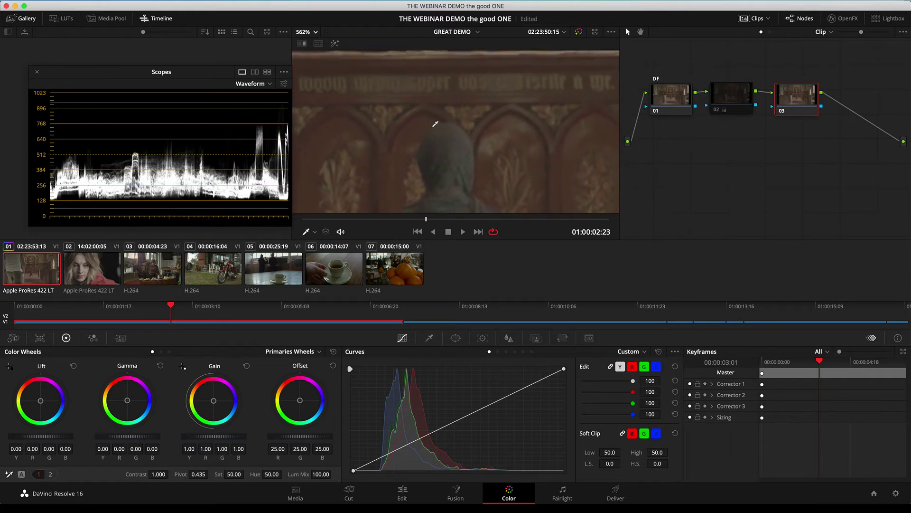
pyautogui.hscroll(-5, 397, 100)
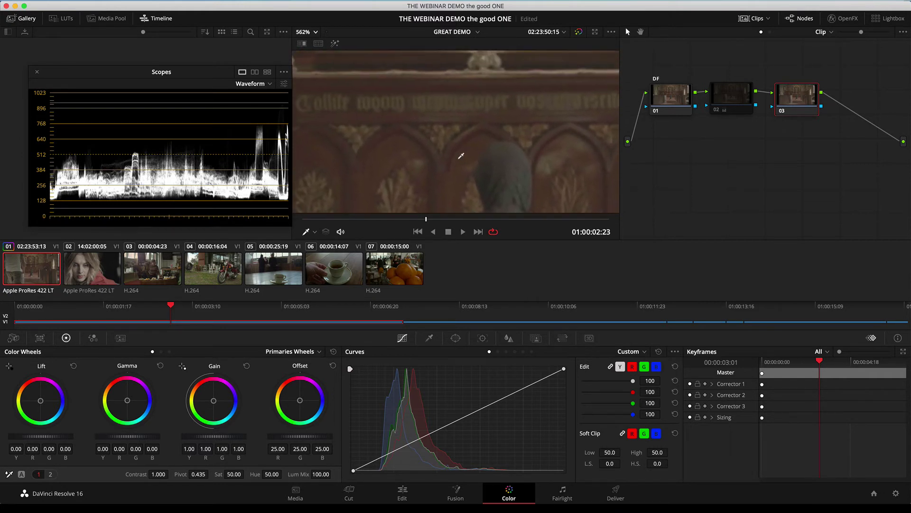
pyautogui.hscroll(5, 519, 154)
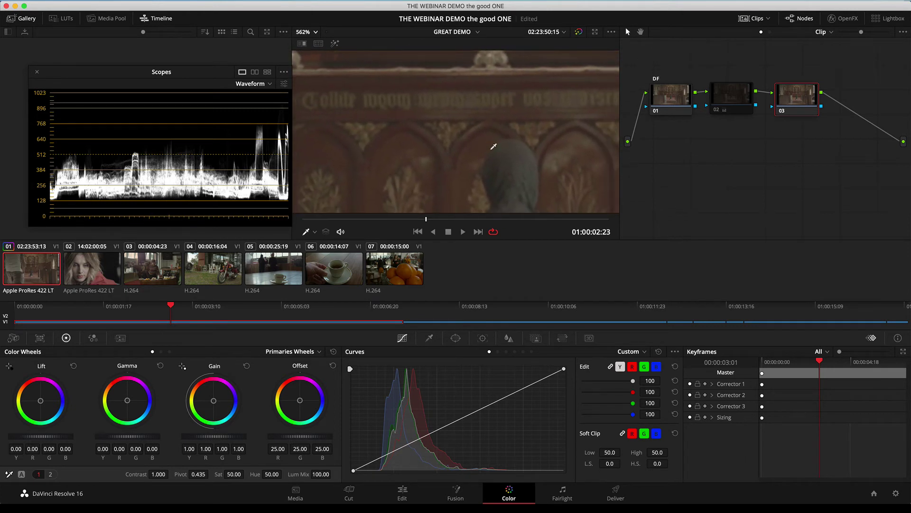
pyautogui.hscroll(5, 461, 152)
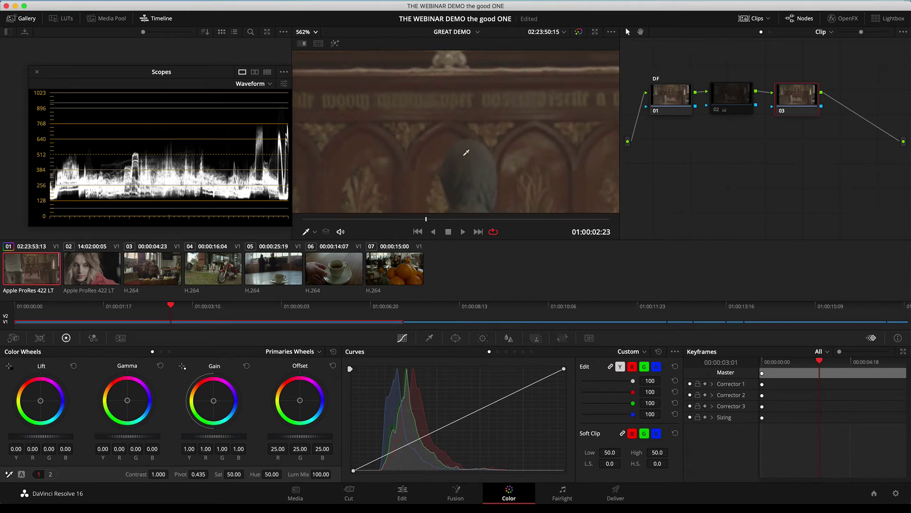
pyautogui.hscroll(-2, 447, 134)
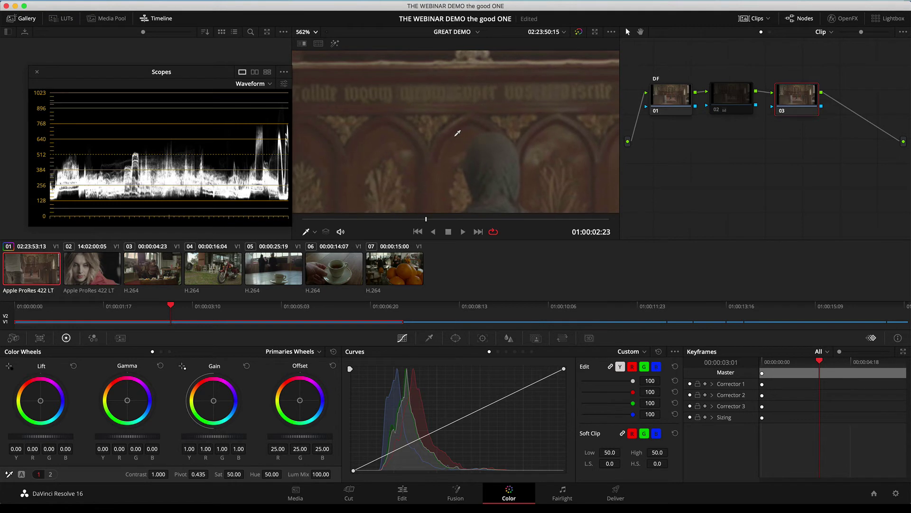
pyautogui.scroll(1, 434, 102)
pyautogui.click(314, 32)
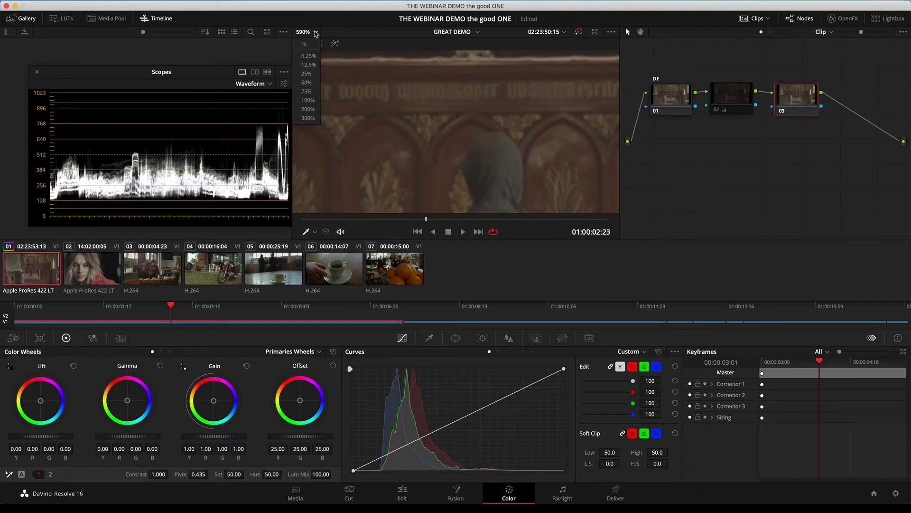
pyautogui.click(305, 45)
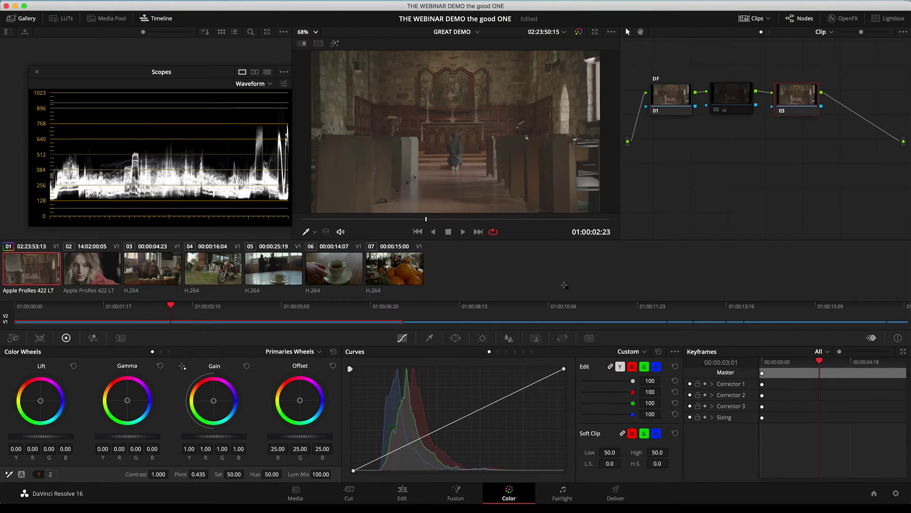
# Step: Pick node 03's black point in the dark pews and its white point on the arched window, and save the project
pyautogui.click(599, 201)
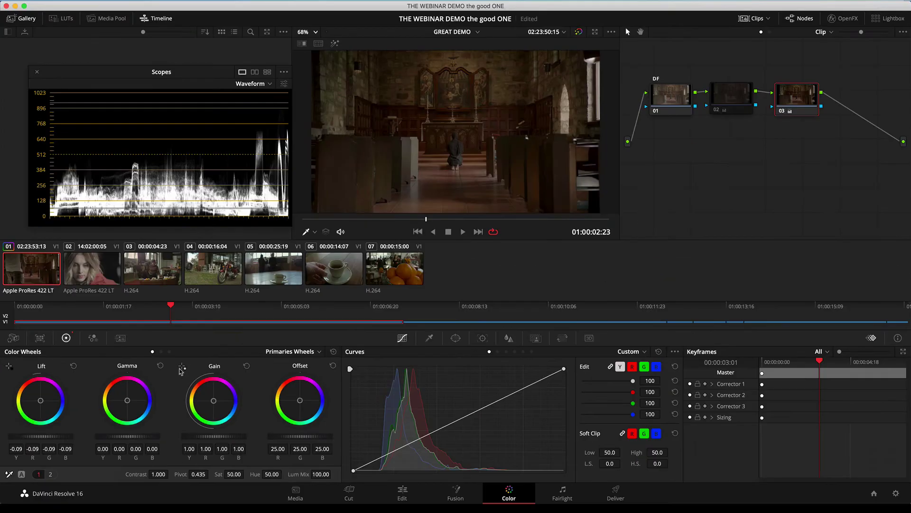
pyautogui.click(570, 104)
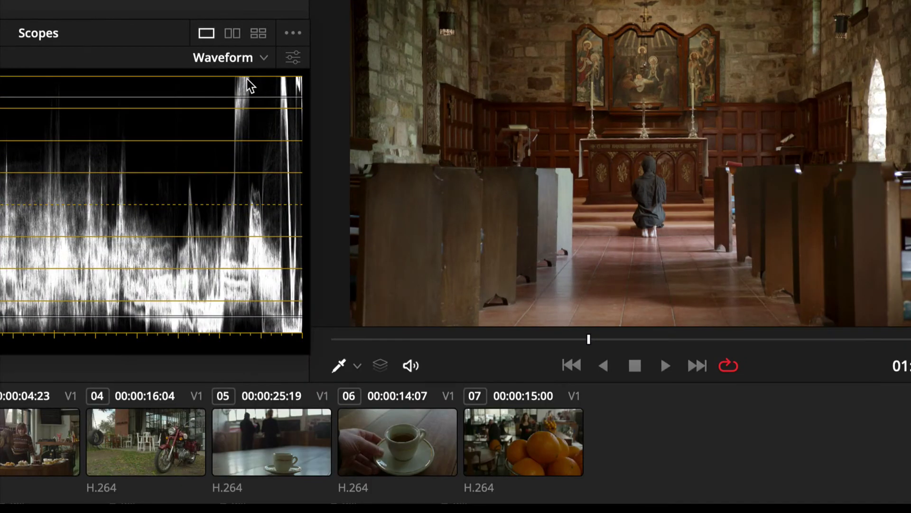
pyautogui.press('super+s')
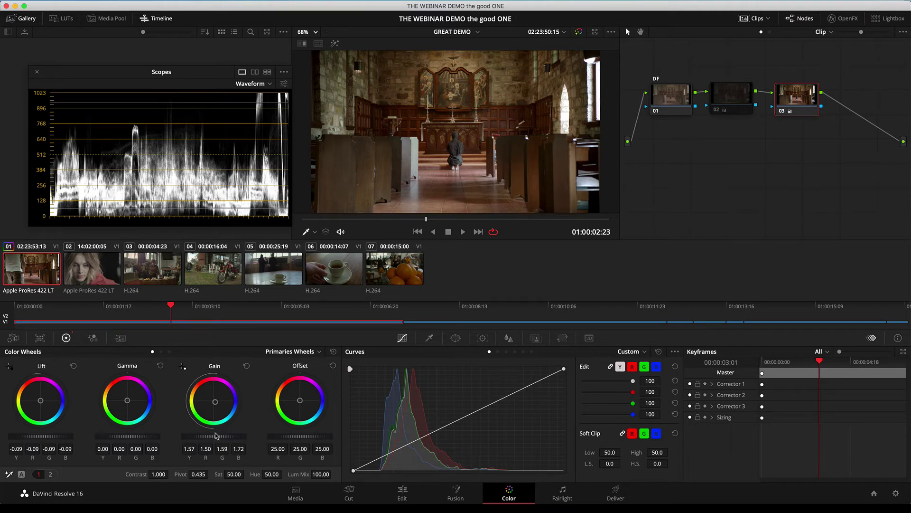
# Step: Try lower and higher master Gain levels on node 03, and reset the node's whole grade
pyautogui.moveTo(221, 438)
pyautogui.mouseDown()
pyautogui.moveTo(177, 438)
pyautogui.moveTo(214, 438)
pyautogui.mouseUp()
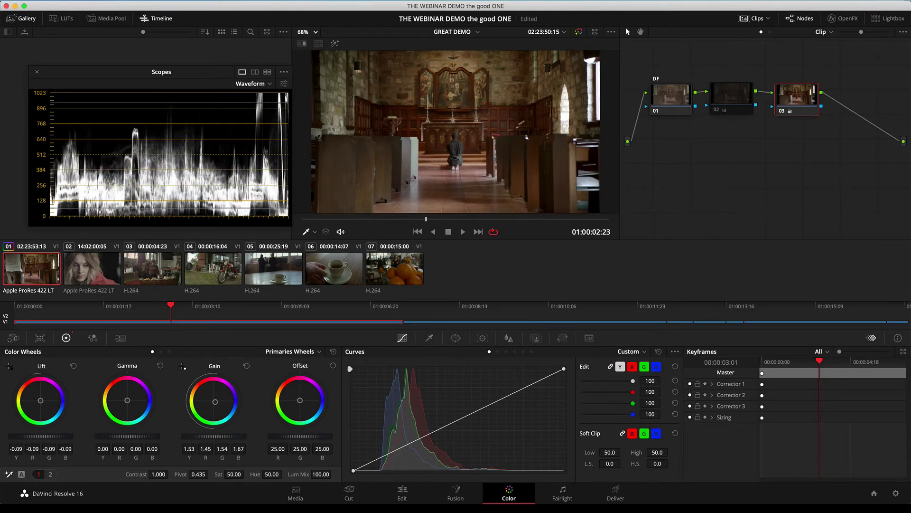
pyautogui.moveTo(209, 438)
pyautogui.mouseDown()
pyautogui.moveTo(238, 439)
pyautogui.moveTo(222, 429)
pyautogui.mouseUp()
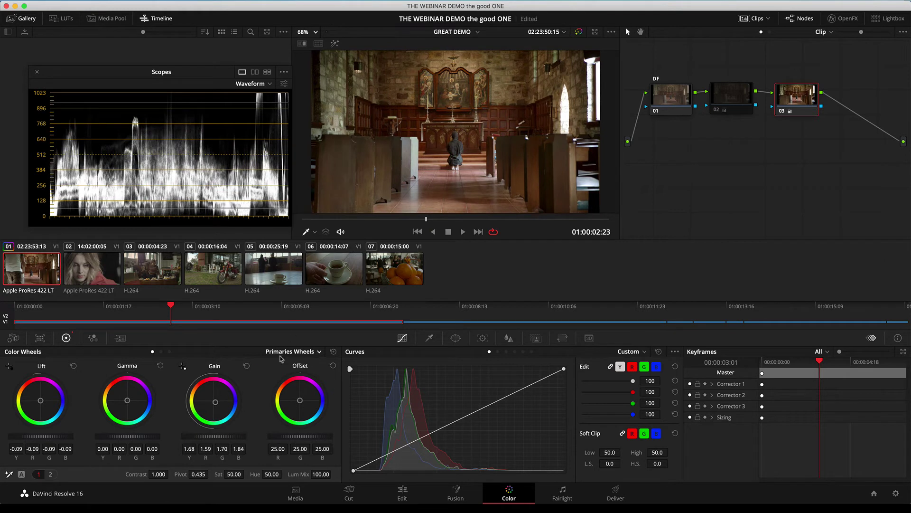
pyautogui.click(247, 367)
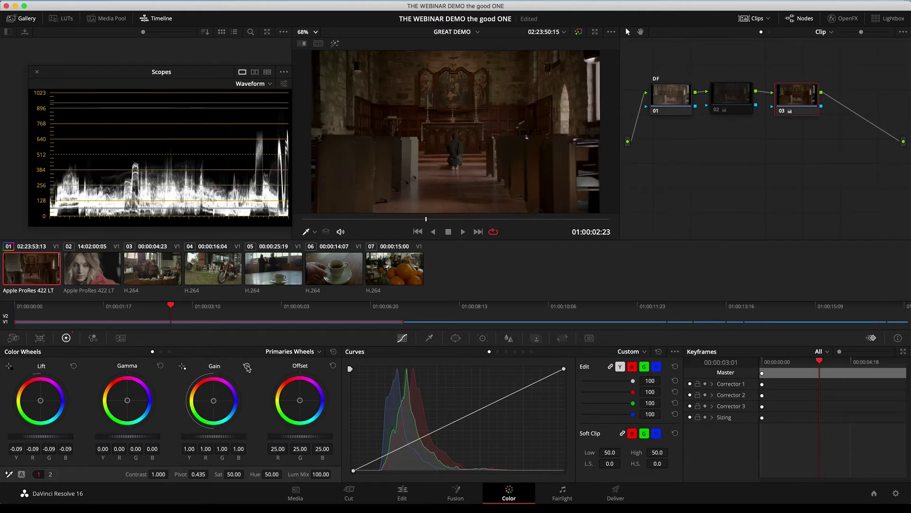
pyautogui.rightClick(806, 110)
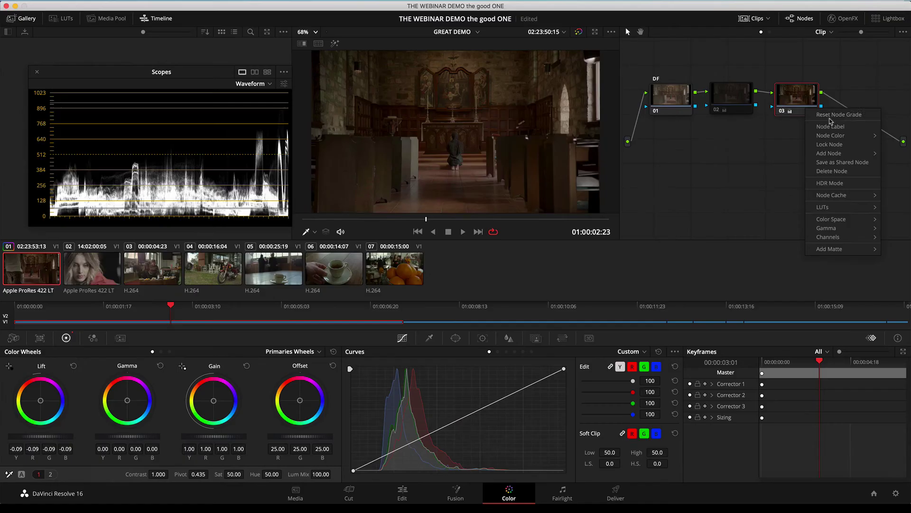
pyautogui.click(833, 116)
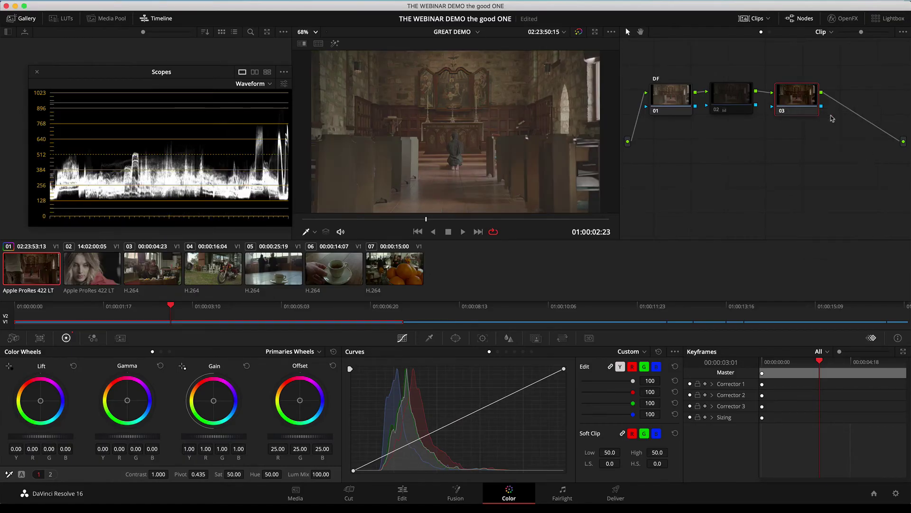
# Step: Pick node 03's white point from the arched window, and its black point from the dark area of the nearest left-hand pew
pyautogui.click(183, 366)
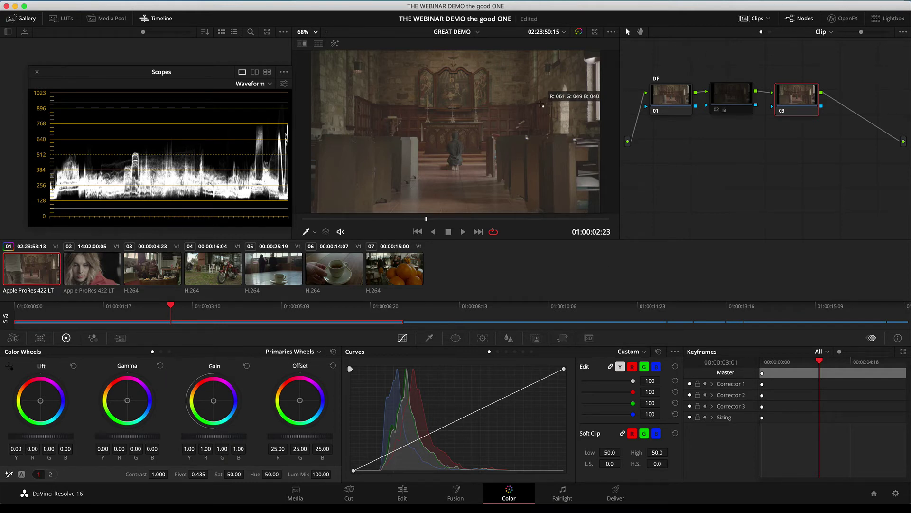
pyautogui.click(568, 103)
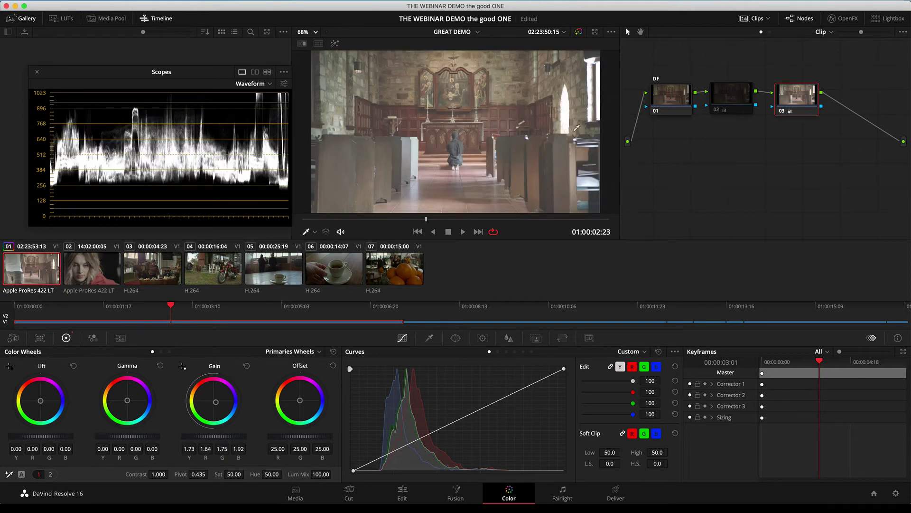
pyautogui.click(10, 366)
pyautogui.click(342, 190)
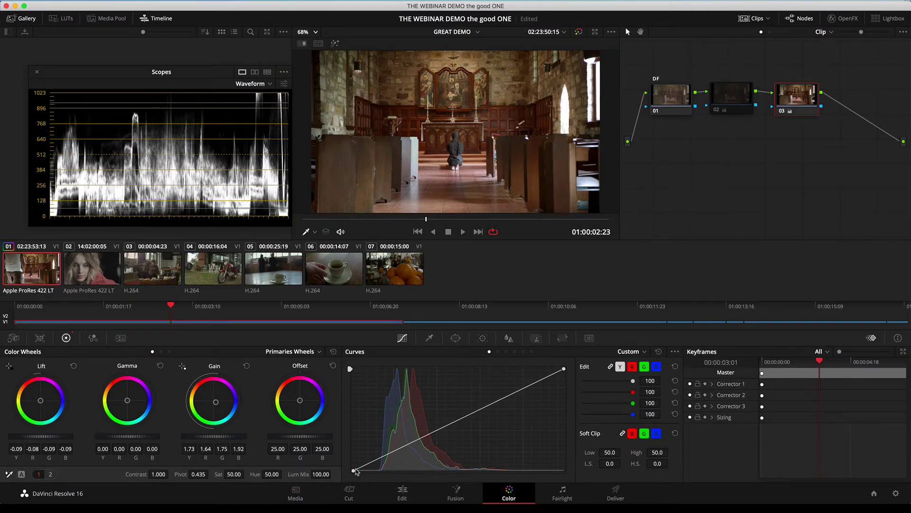
# Step: Try nudging the shadow and highlight end points of the custom curve
pyautogui.moveTo(353, 472)
pyautogui.mouseDown()
pyautogui.moveTo(354, 420)
pyautogui.moveTo(354, 471)
pyautogui.mouseUp()
pyautogui.moveTo(564, 372)
pyautogui.mouseDown()
pyautogui.moveTo(564, 407)
pyautogui.moveTo(560, 365)
pyautogui.moveTo(442, 360)
pyautogui.moveTo(563, 368)
pyautogui.mouseUp()
pyautogui.moveTo(354, 471); pyautogui.dragTo(332, 474)
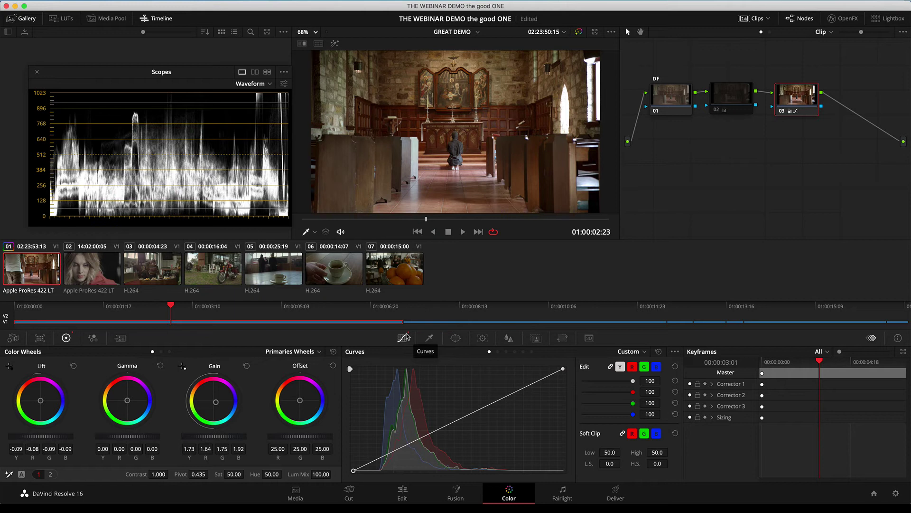
# Step: Add default anchors to the custom curve, and bring its highlight end down to about 896 and its shadow end up to about 128 on the waveform
pyautogui.click(675, 352)
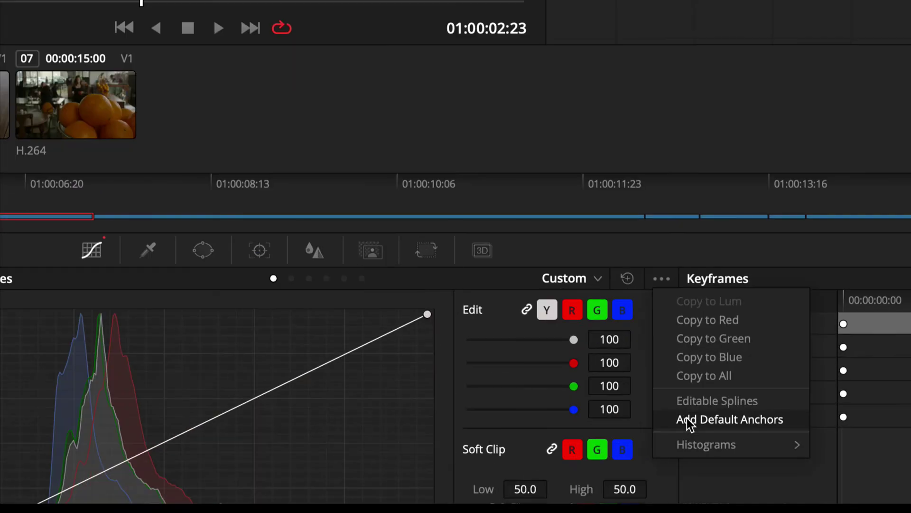
pyautogui.click(688, 420)
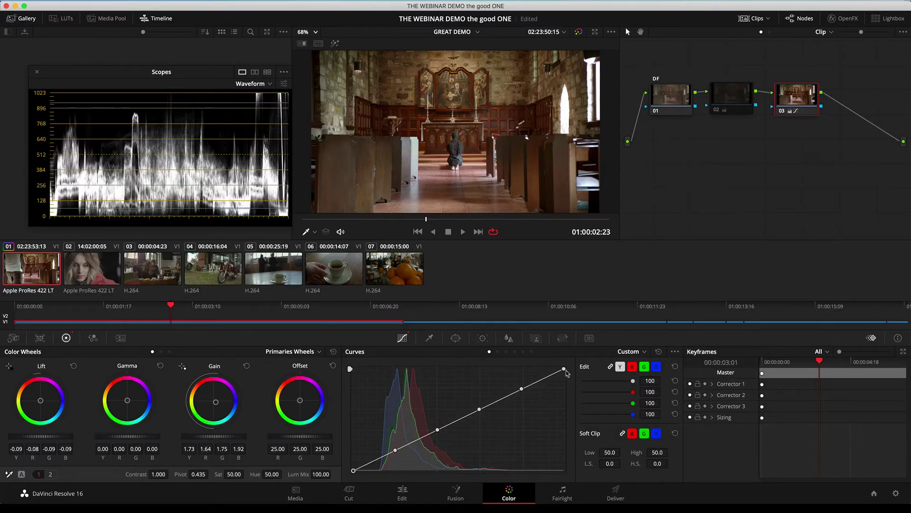
pyautogui.moveTo(565, 370); pyautogui.dragTo(569, 387)
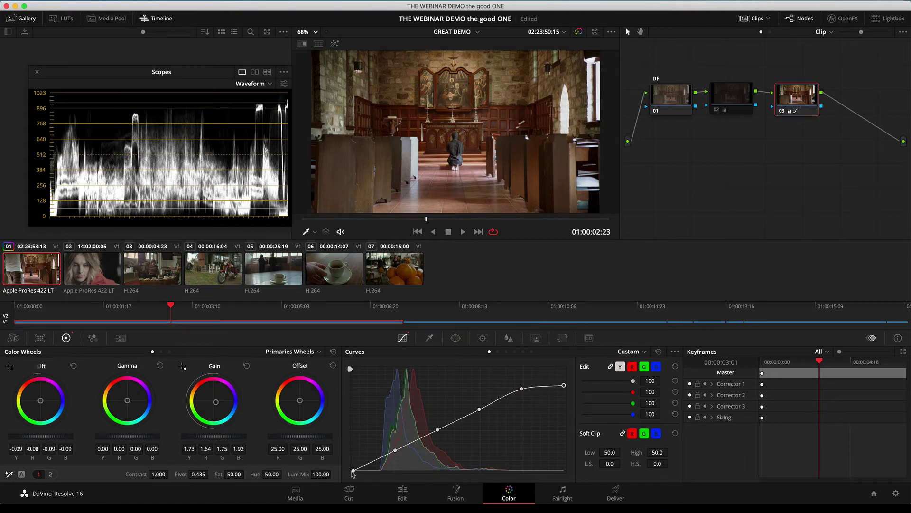
pyautogui.moveTo(353, 471); pyautogui.dragTo(353, 456)
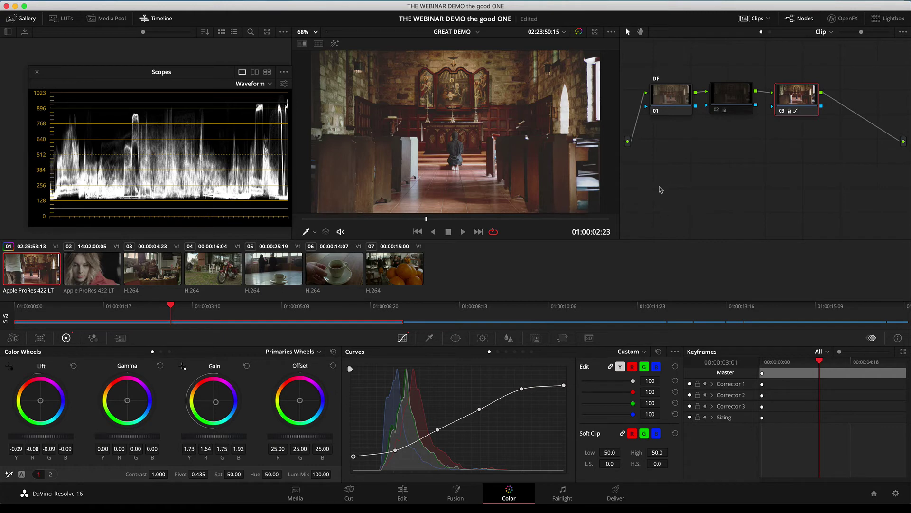
# Step: Review the graded church clip in full-screen playback, and return to the grading workspace
pyautogui.press('super+f')
pyautogui.press('space')
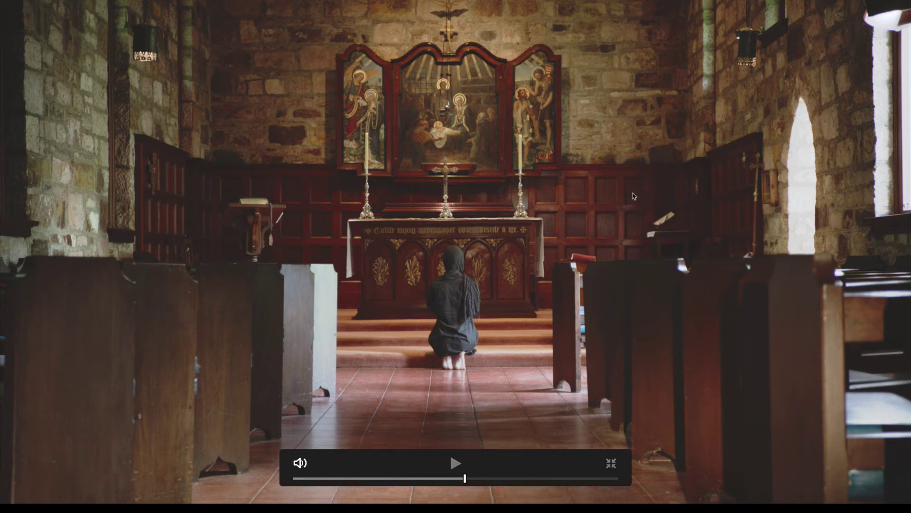
pyautogui.press('Escape')
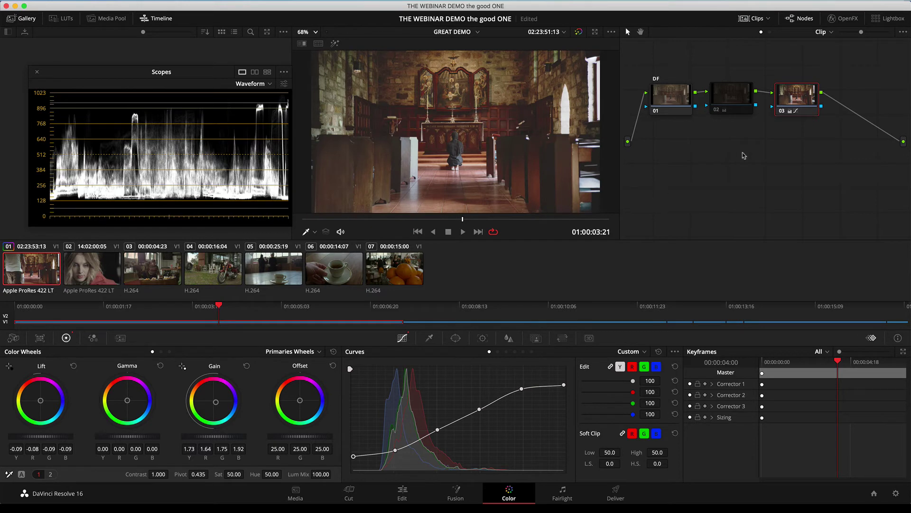
# Step: Rearrange nodes 01, 02 and 03 into a descending diagonal in the node graph
pyautogui.moveTo(662, 98); pyautogui.dragTo(660, 82)
pyautogui.moveTo(729, 107); pyautogui.dragTo(703, 132)
pyautogui.moveTo(793, 103); pyautogui.dragTo(737, 168)
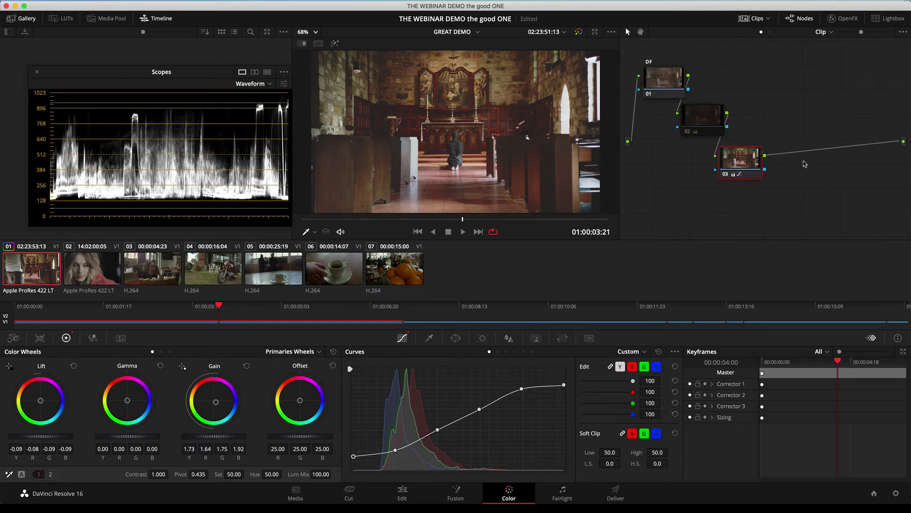
# Step: Append a new serial node 04 after node 03, and place it at the lower end of the diagonal
pyautogui.hotkey('alt', 's')
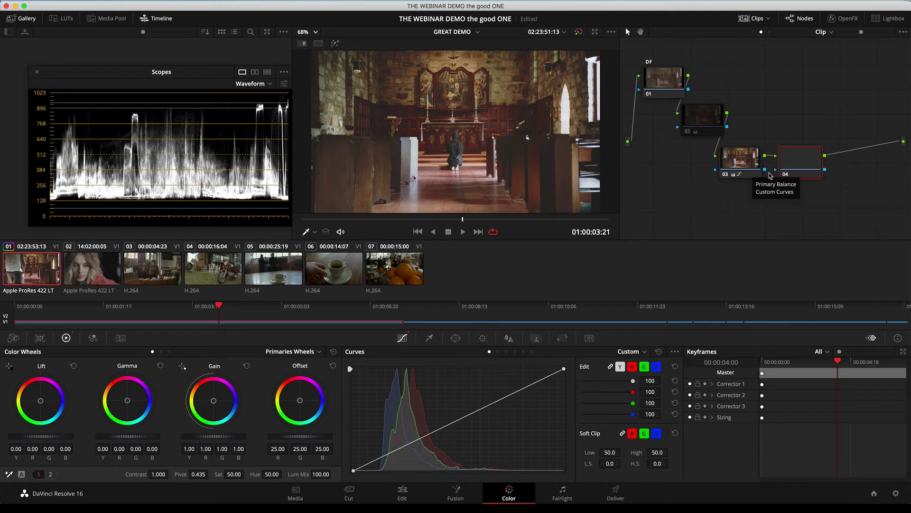
pyautogui.moveTo(794, 163); pyautogui.dragTo(793, 220)
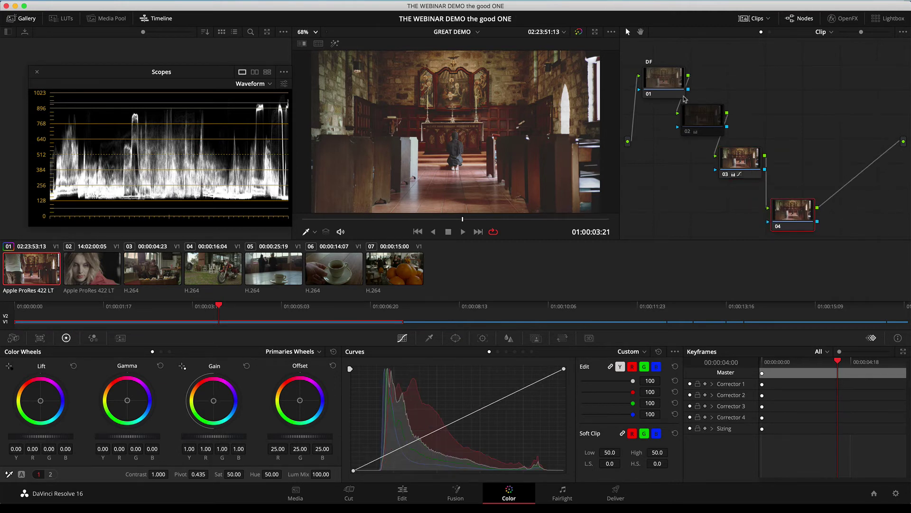
pyautogui.moveTo(784, 212); pyautogui.dragTo(782, 204)
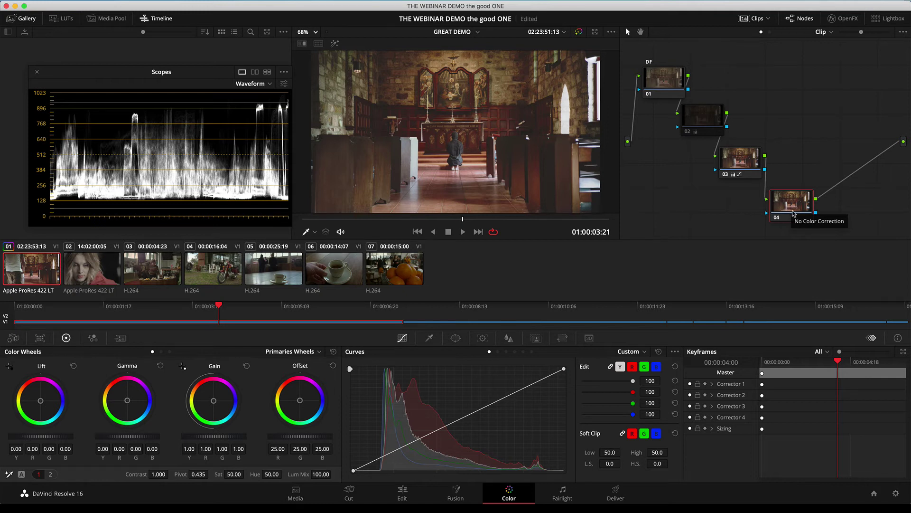
pyautogui.moveTo(793, 208); pyautogui.dragTo(797, 209)
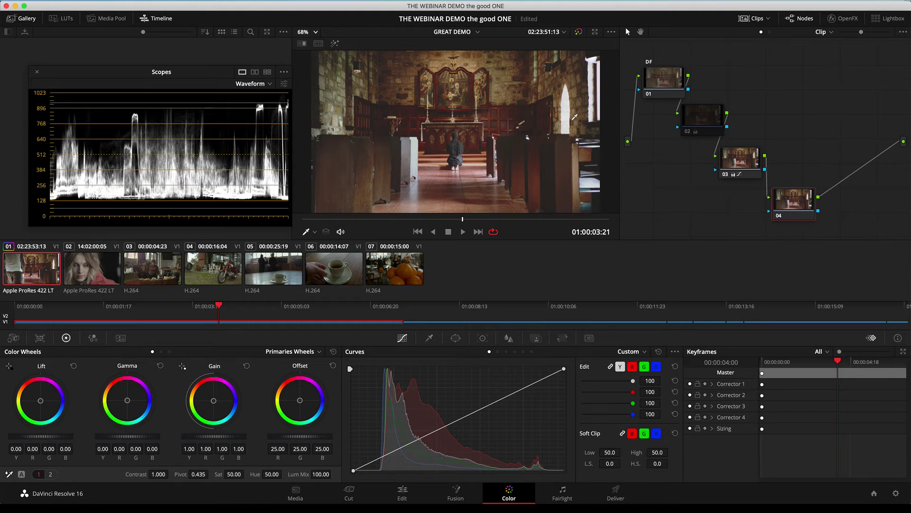
# Step: Go to the first frame of the church clip and activate a curve window on node 04
pyautogui.click(456, 339)
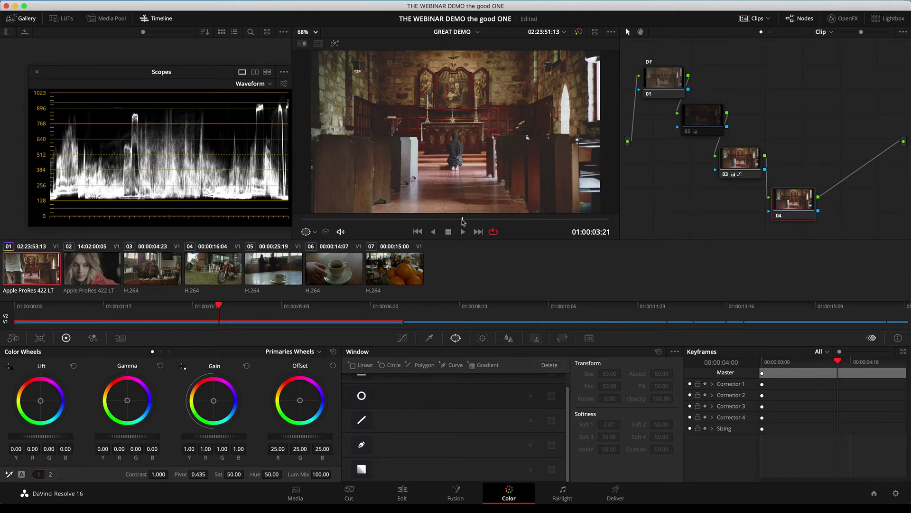
pyautogui.click(302, 220)
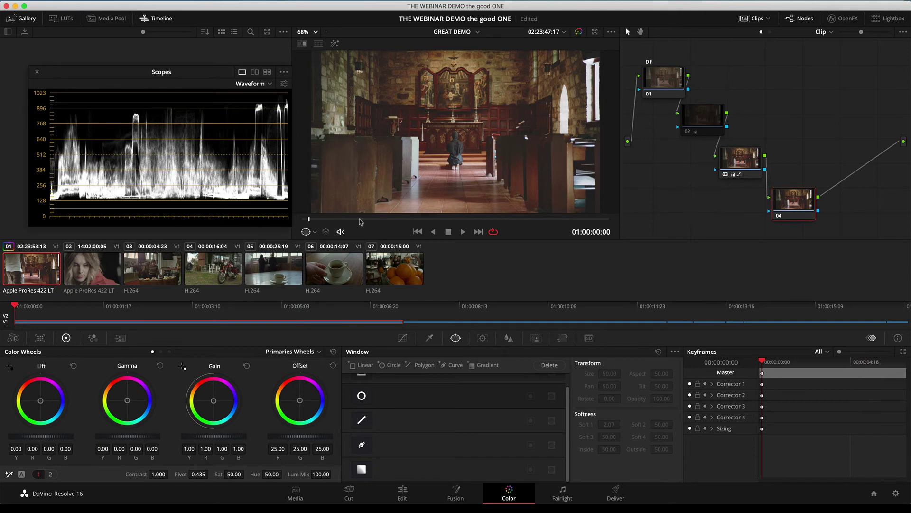
pyautogui.press('space')
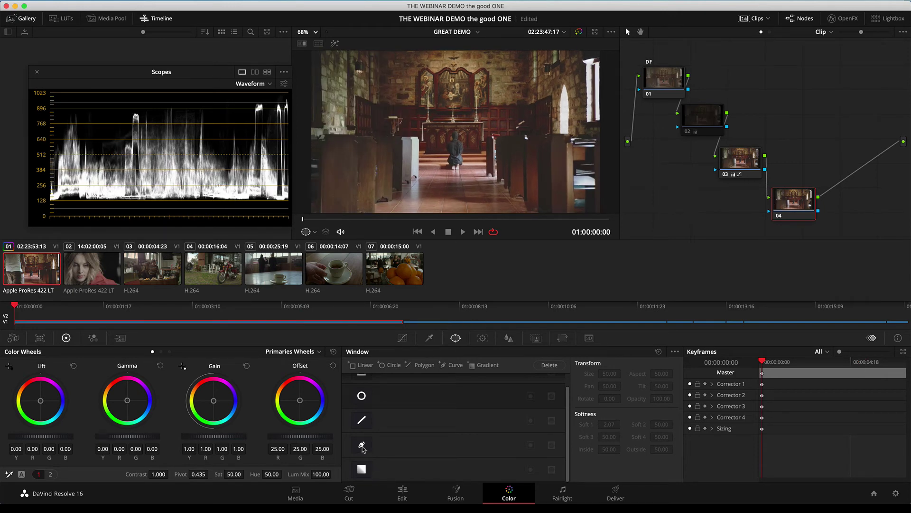
pyautogui.click(361, 445)
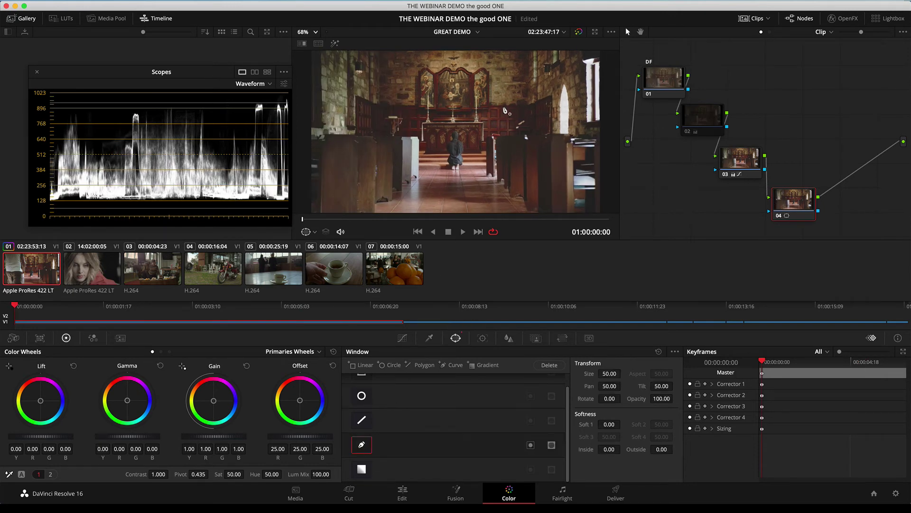
# Step: Draw a closed light-beam shape from the arched window's tip to the altar steps, around the kneeling figure and back along the right-hand pews
pyautogui.click(563, 86)
pyautogui.click(420, 137)
pyautogui.click(420, 165)
pyautogui.click(446, 164)
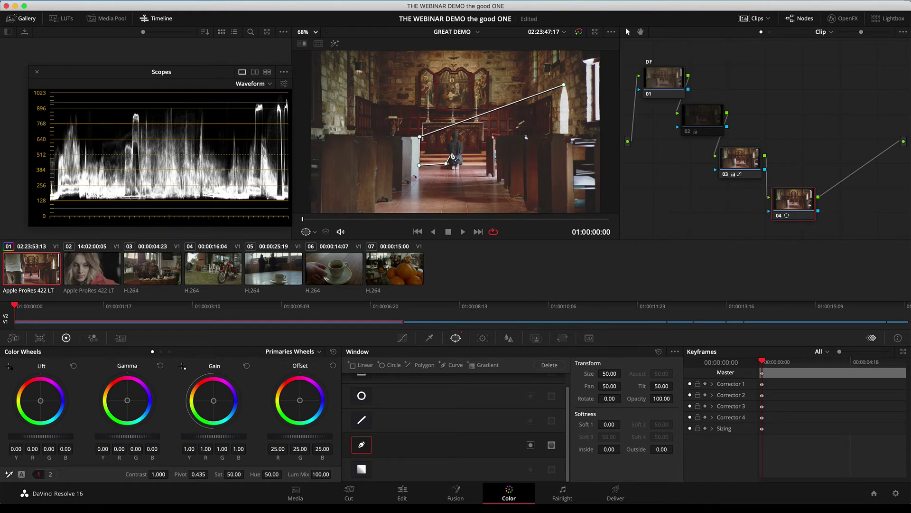
pyautogui.click(450, 152)
pyautogui.click(463, 139)
pyautogui.click(462, 165)
pyautogui.click(485, 163)
pyautogui.click(485, 135)
pyautogui.click(562, 132)
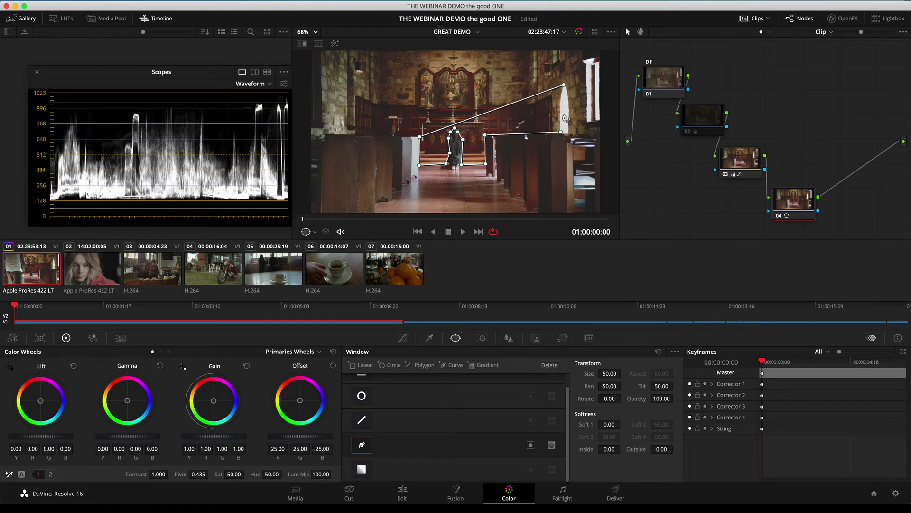
pyautogui.click(564, 85)
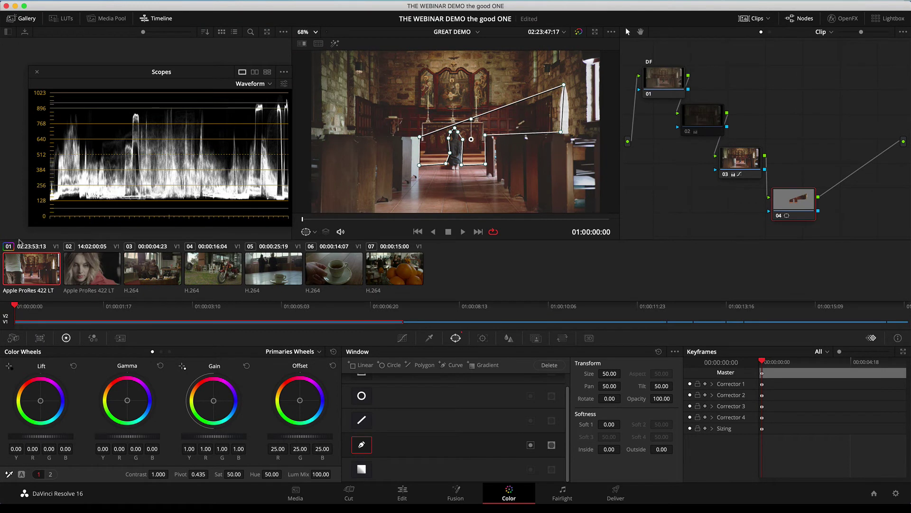
# Step: Enlarge the viewer to 93% by closing the floating scopes, hiding the clip thumbnails and narrowing the gallery
pyautogui.click(37, 72)
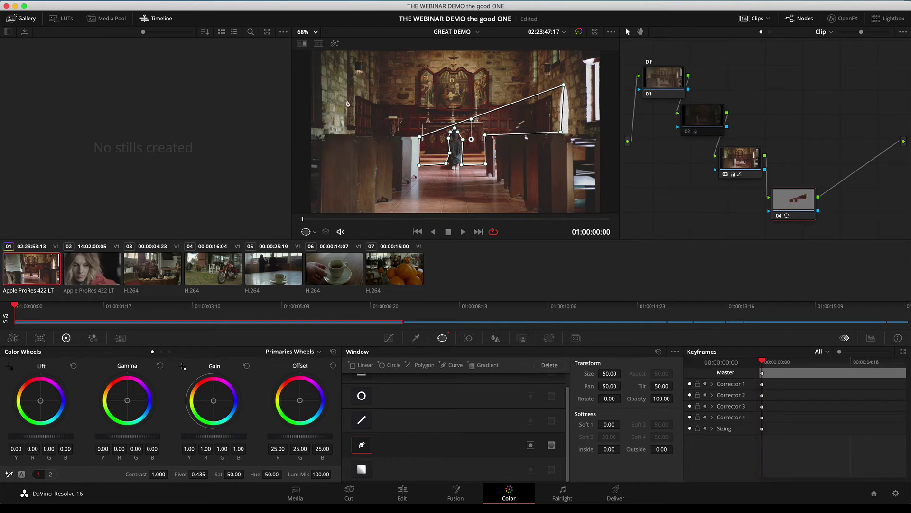
pyautogui.click(760, 20)
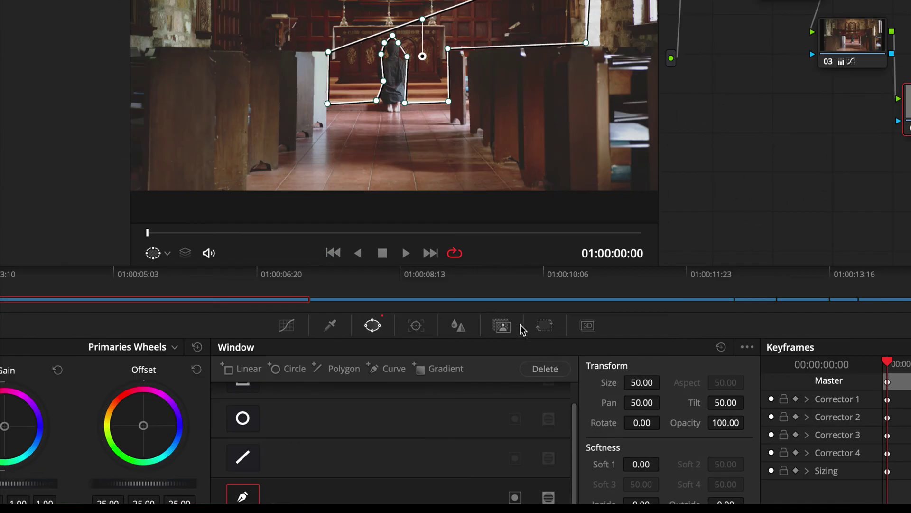
pyautogui.click(482, 300)
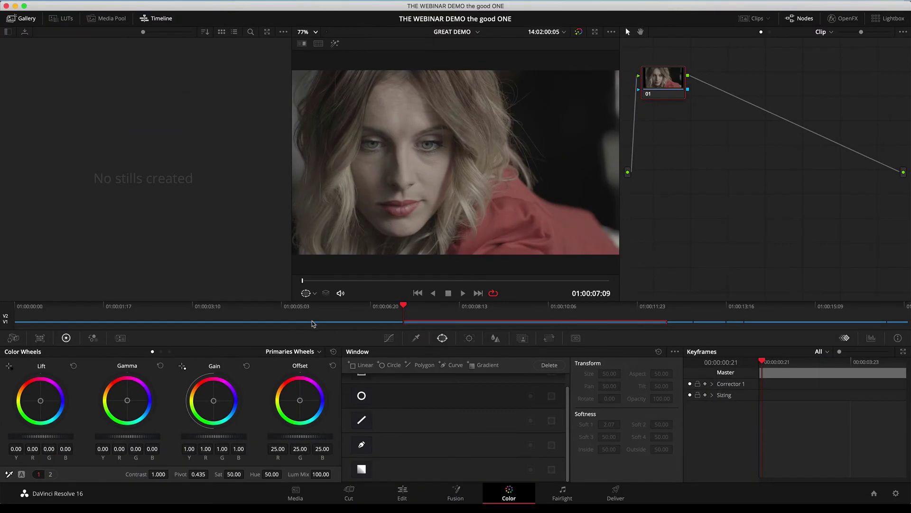
pyautogui.click(313, 324)
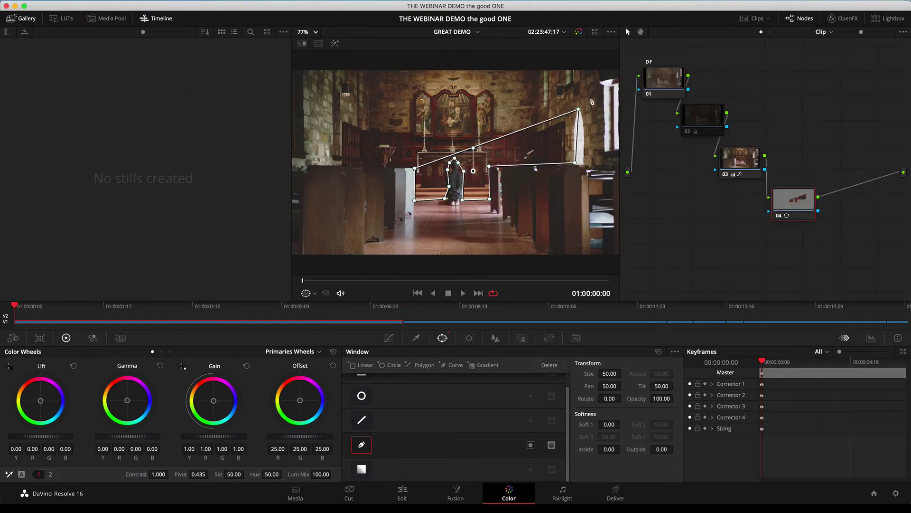
pyautogui.click(758, 19)
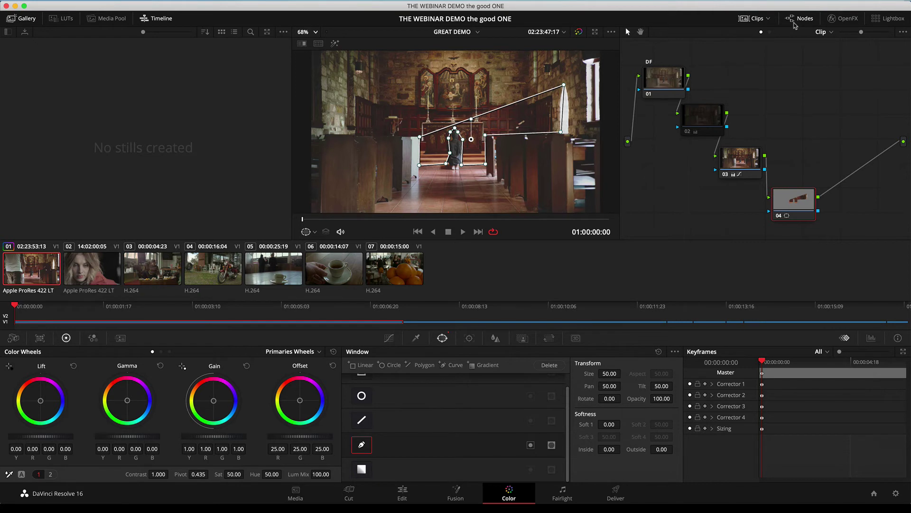
pyautogui.click(754, 19)
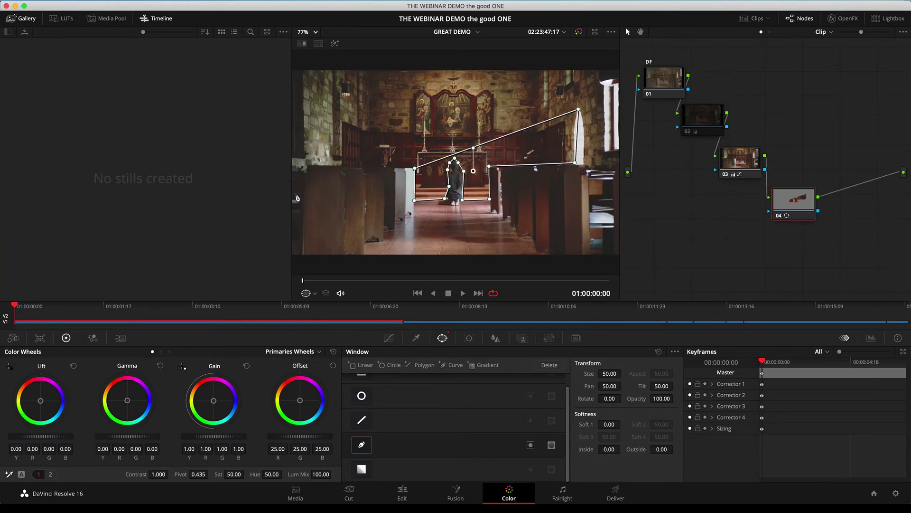
pyautogui.moveTo(290, 184); pyautogui.dragTo(222, 183)
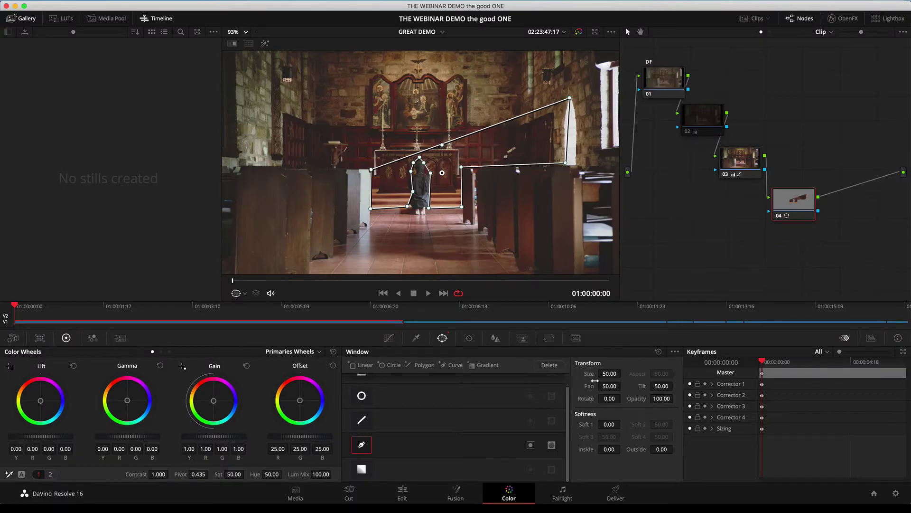
# Step: Brighten the light-beam area by raising the upper midtones of node 04's custom curve, and set the window's Soft 1 to 2.58
pyautogui.click(389, 338)
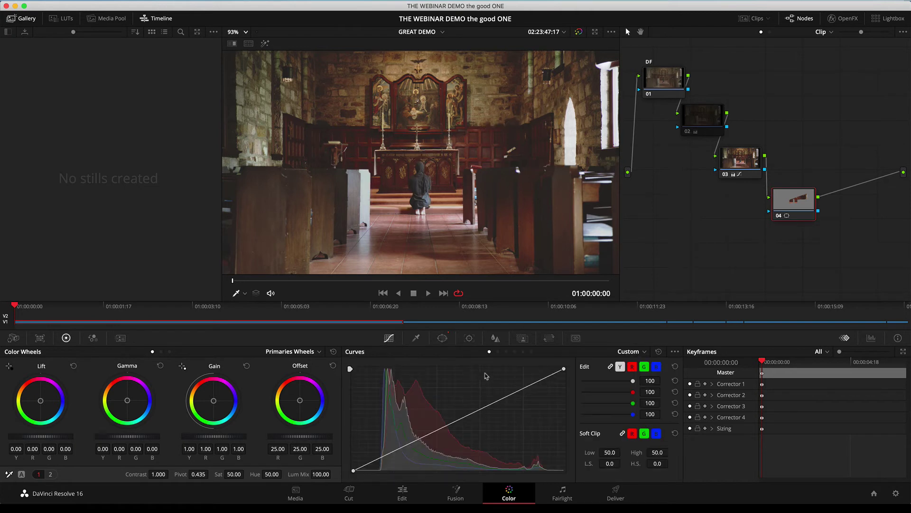
pyautogui.moveTo(501, 399); pyautogui.dragTo(473, 387)
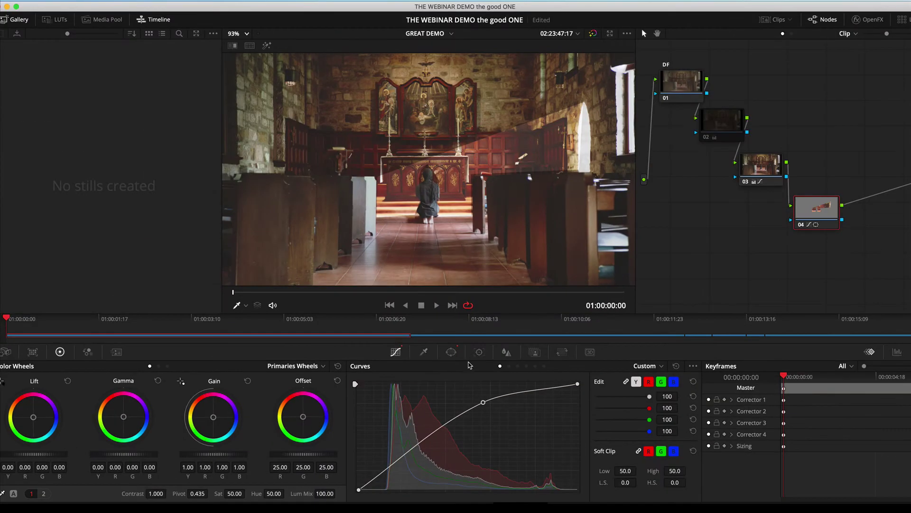
pyautogui.click(463, 340)
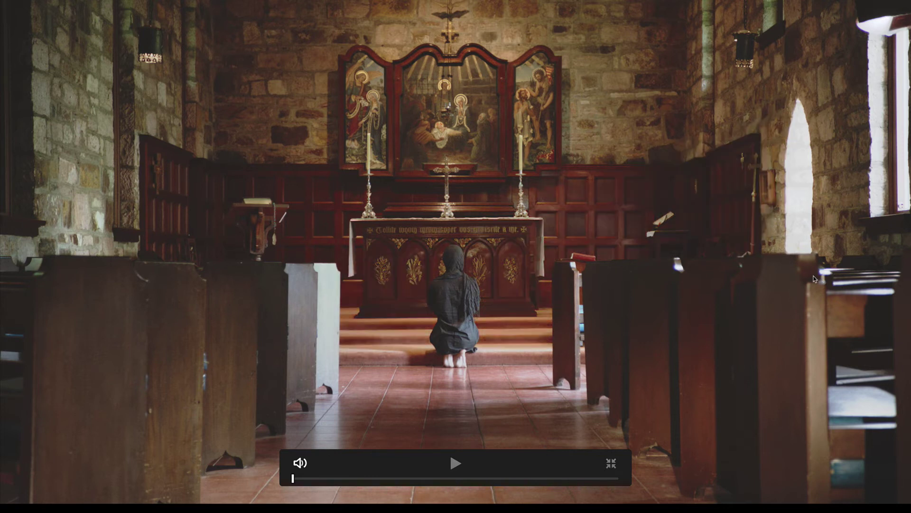
# Step: Check the light-beam effect full screen by playing the church clip and skimming through to its last frame
pyautogui.press('space')
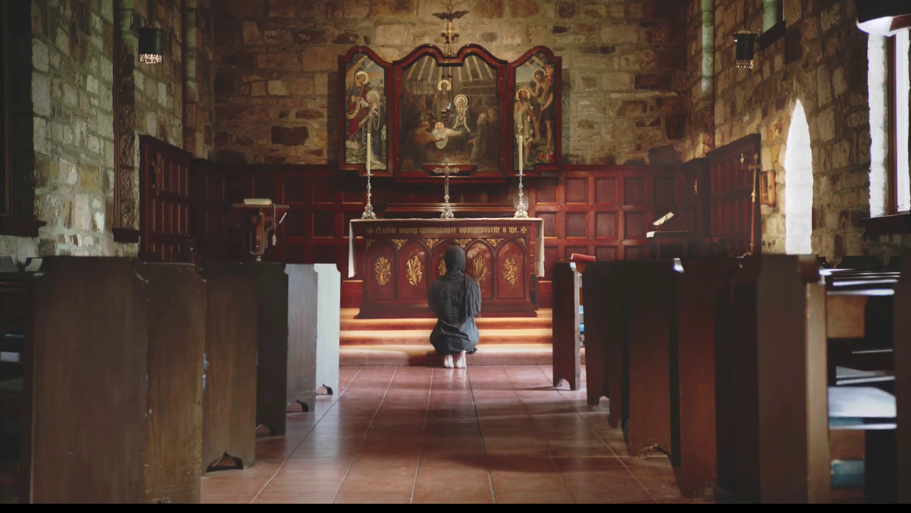
pyautogui.click(685, 336)
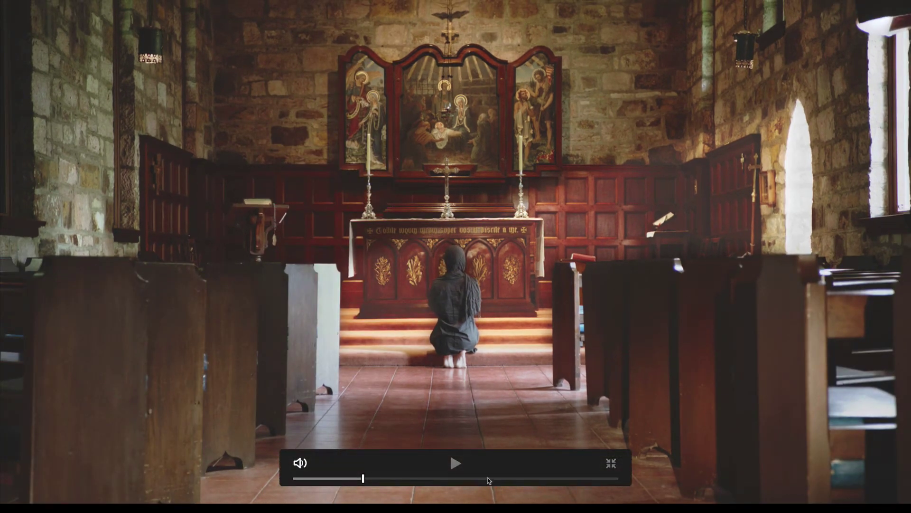
pyautogui.click(555, 479)
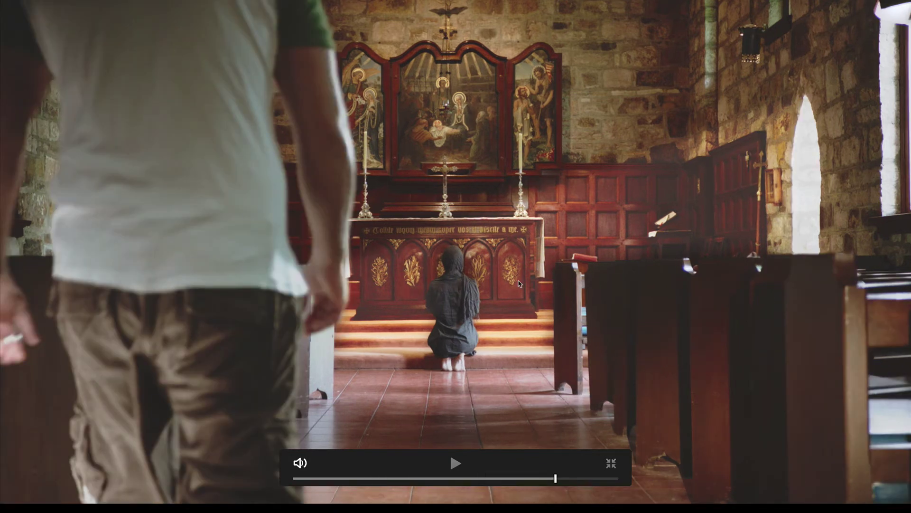
pyautogui.click(590, 479)
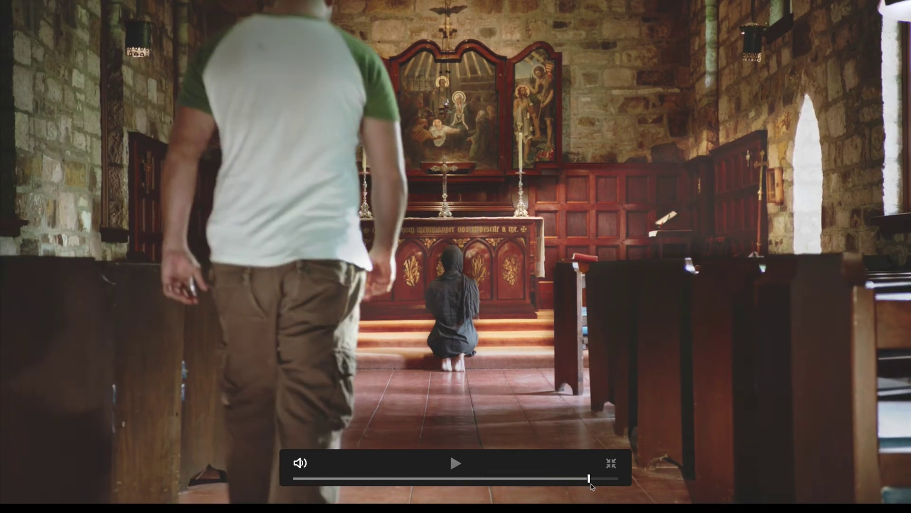
pyautogui.moveTo(591, 483); pyautogui.dragTo(630, 485)
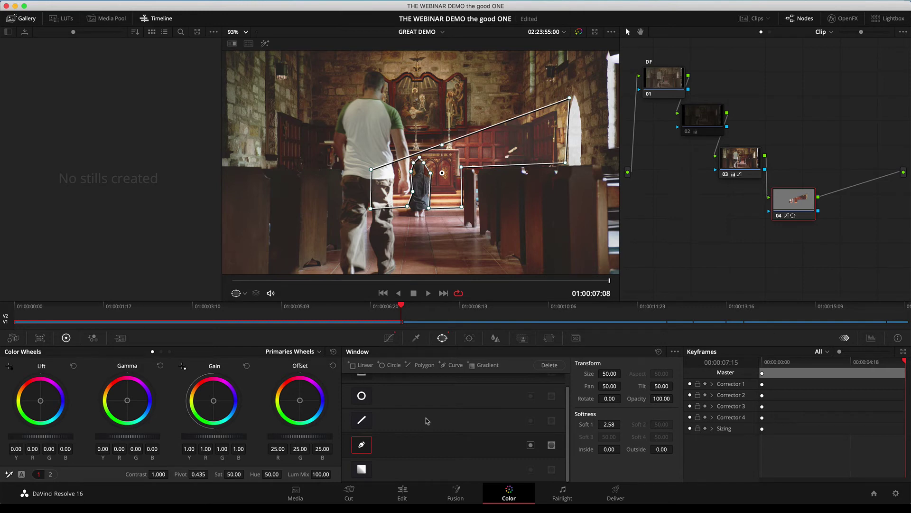
# Step: Place the edit timeline's playhead on the woman's portrait clip at 01:00:08:23, and return to grading with its node 01 shifted slightly right
pyautogui.click(402, 494)
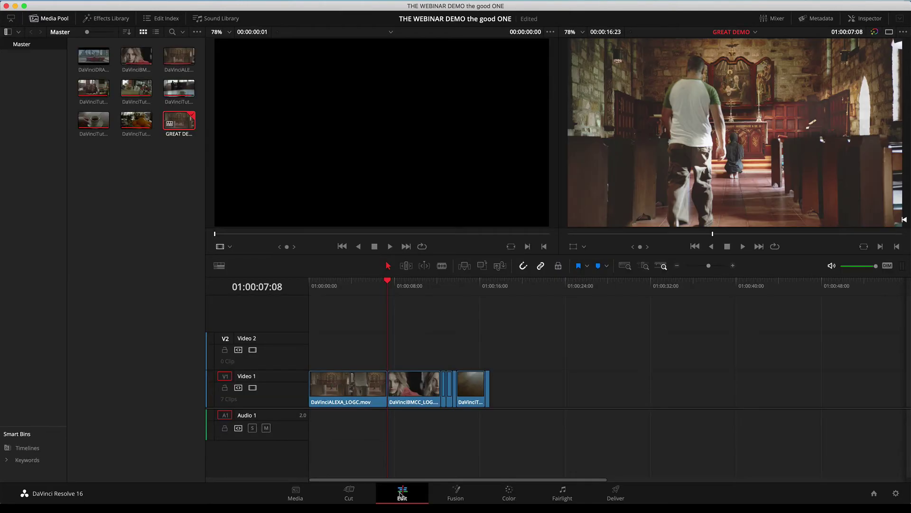
pyautogui.moveTo(388, 281); pyautogui.dragTo(405, 297)
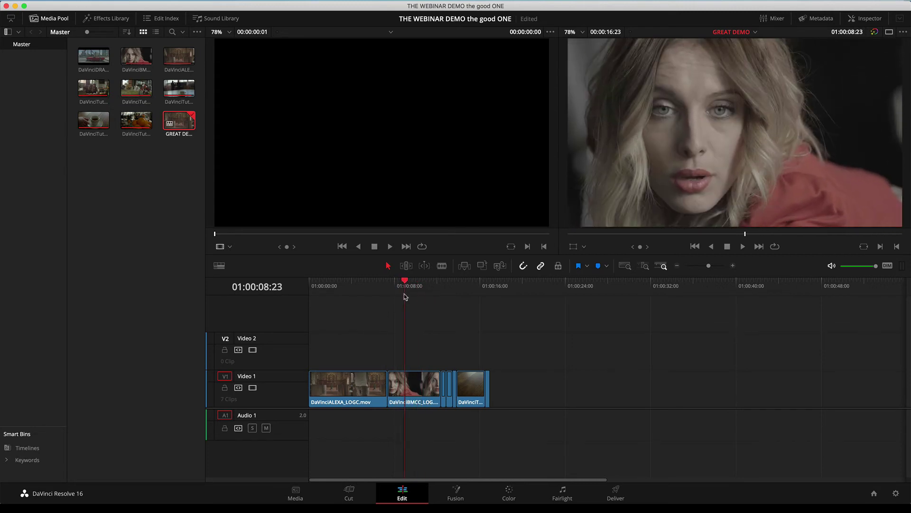
pyautogui.click(512, 493)
pyautogui.moveTo(653, 78); pyautogui.dragTo(685, 82)
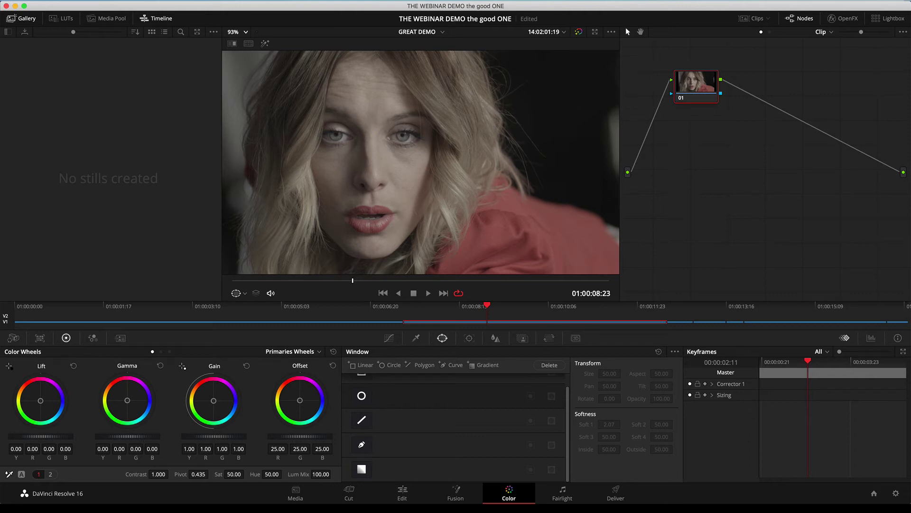
# Step: Open macOS System Preferences, go to the built-in display's color profiles, and launch the display calibration assistant
pyautogui.click(7, 5)
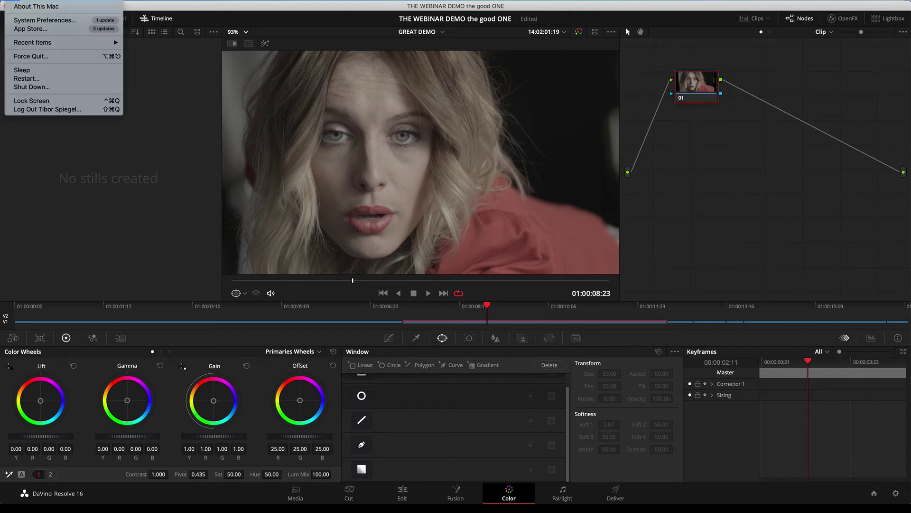
pyautogui.click(16, 21)
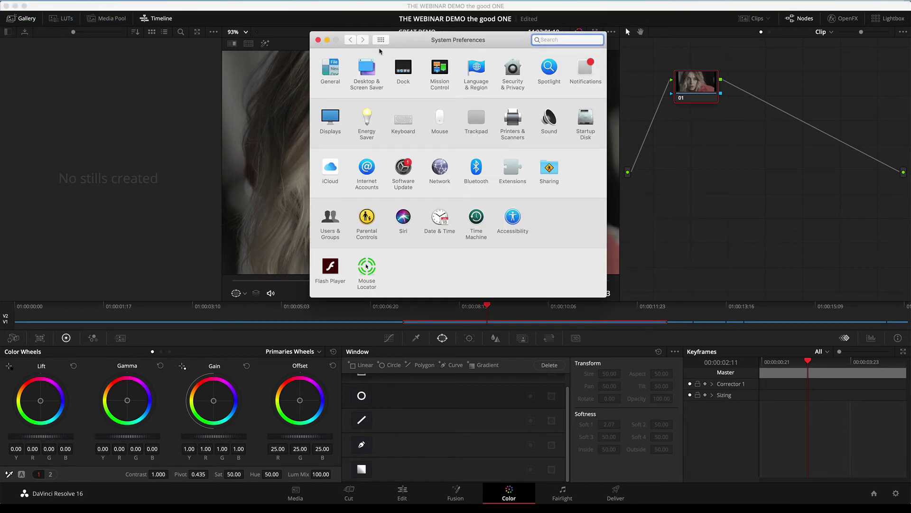
pyautogui.moveTo(379, 51); pyautogui.dragTo(161, 143)
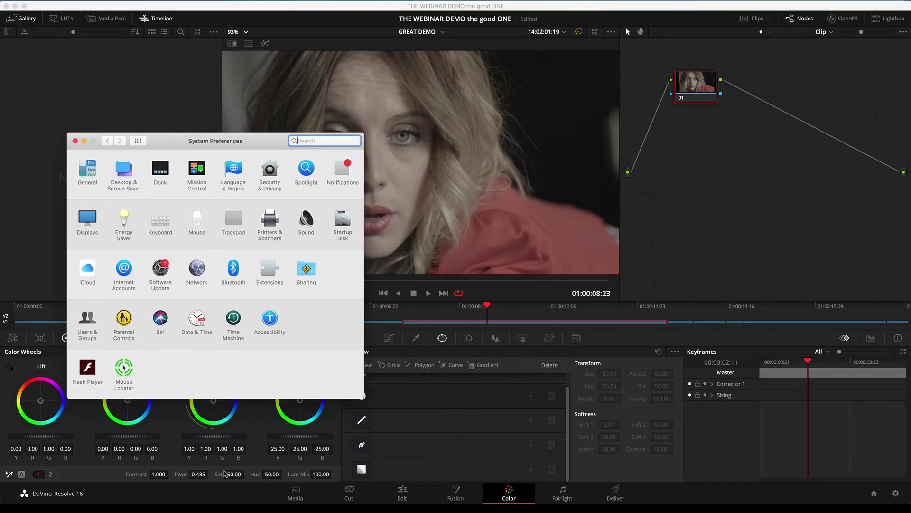
pyautogui.click(93, 221)
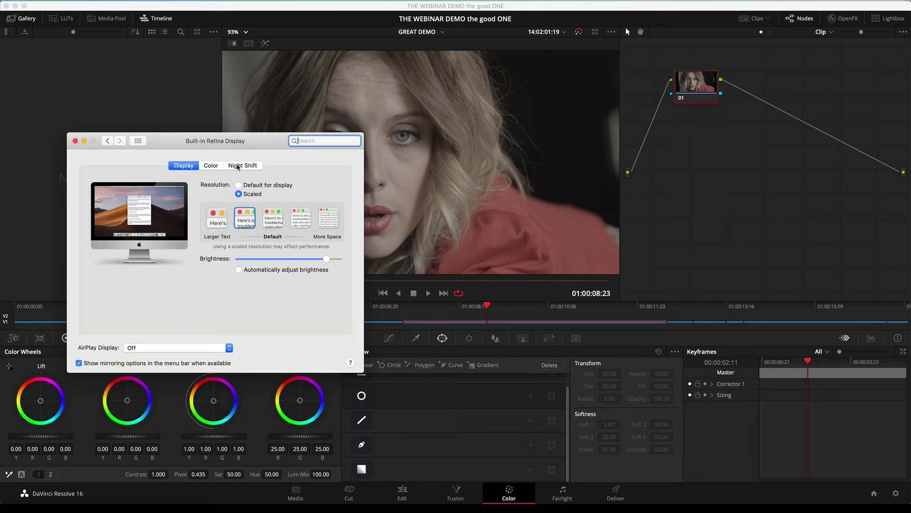
pyautogui.click(212, 166)
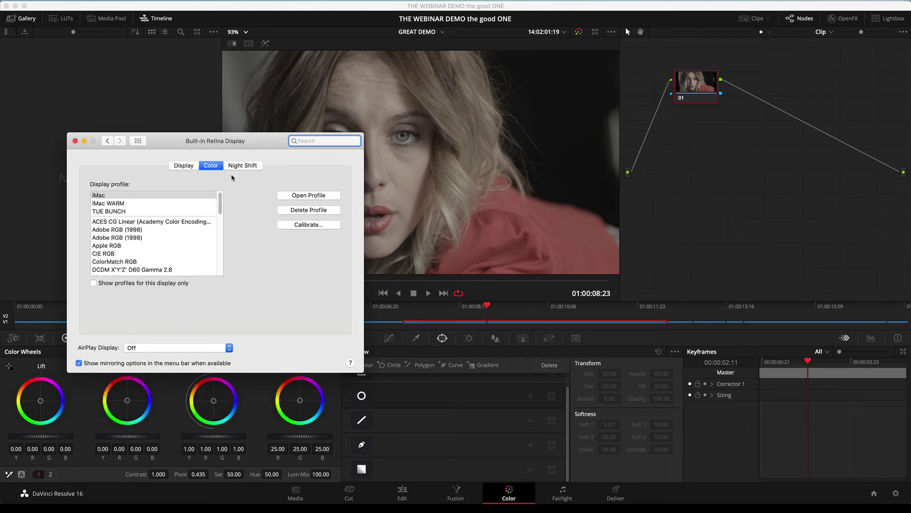
pyautogui.click(314, 226)
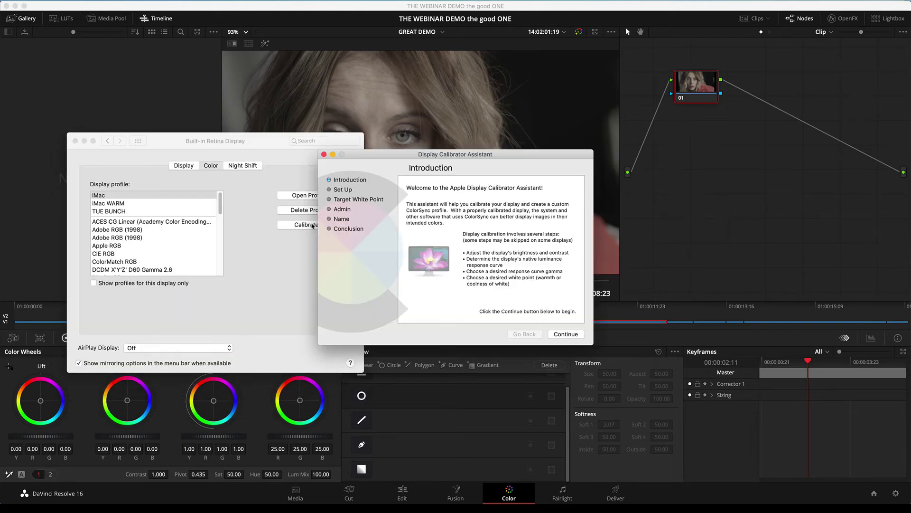
# Step: Minimize System Preferences, advance the calibration assistant to the target white point page, and move it off the woman's face
pyautogui.click(84, 141)
pyautogui.click(566, 335)
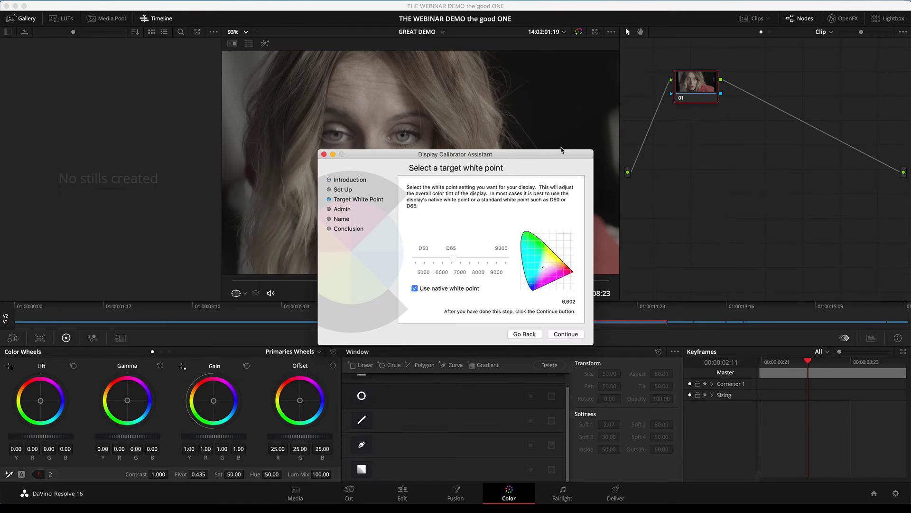
pyautogui.moveTo(563, 152); pyautogui.dragTo(761, 170)
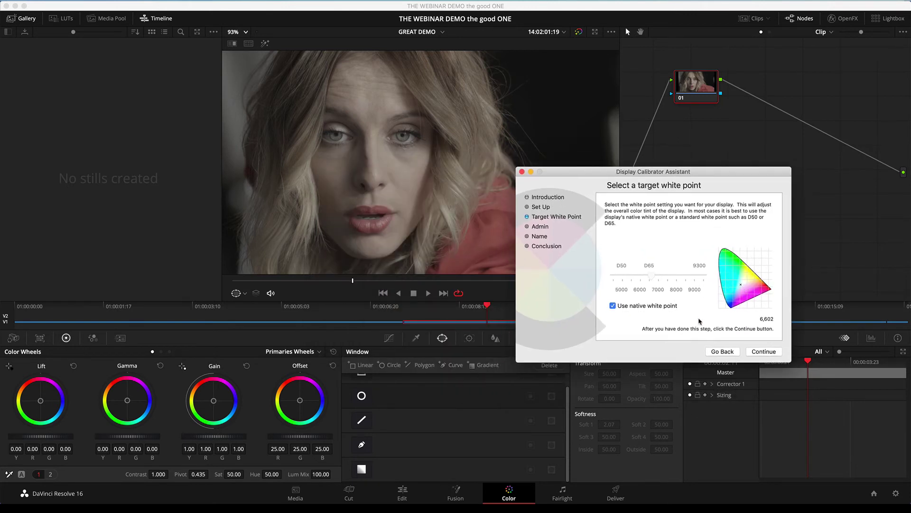
# Step: Try cooler and warmer target white points against the native white point, and quit the display calibration
pyautogui.click(613, 306)
pyautogui.moveTo(653, 277); pyautogui.dragTo(614, 284)
pyautogui.moveTo(613, 276); pyautogui.dragTo(659, 282)
pyautogui.moveTo(659, 281); pyautogui.dragTo(662, 280)
pyautogui.click(614, 306)
pyautogui.click(613, 306)
pyautogui.moveTo(655, 278)
pyautogui.mouseDown()
pyautogui.moveTo(725, 271)
pyautogui.moveTo(568, 285)
pyautogui.moveTo(653, 282)
pyautogui.mouseUp()
pyautogui.click(613, 306)
pyautogui.click(522, 173)
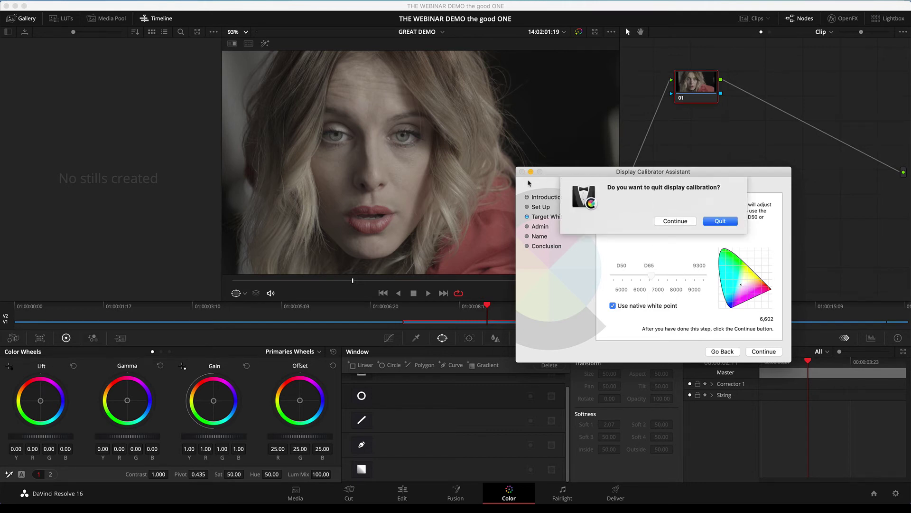
pyautogui.click(725, 221)
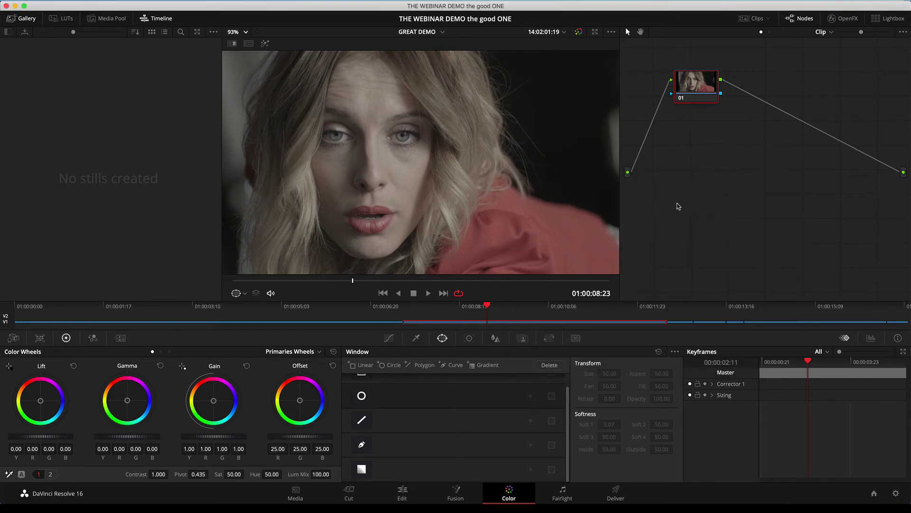
# Step: Add two serial nodes after node 01 and arrange the three nodes in a row near the top of the graph
pyautogui.moveTo(688, 80); pyautogui.dragTo(681, 123)
pyautogui.hotkey('alt', 's')
pyautogui.hotkey('alt', 's')
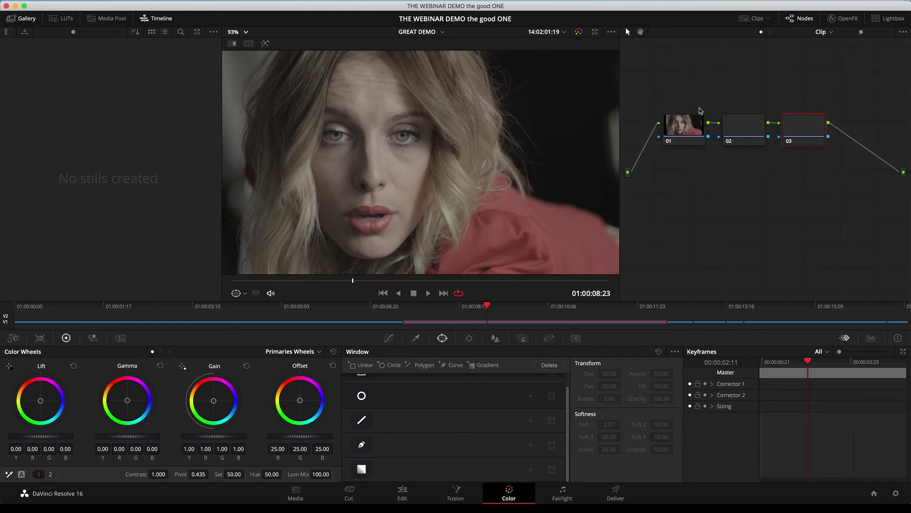
pyautogui.moveTo(727, 124)
pyautogui.mouseDown()
pyautogui.moveTo(726, 95)
pyautogui.moveTo(727, 109)
pyautogui.mouseUp()
pyautogui.moveTo(803, 127); pyautogui.dragTo(806, 110)
pyautogui.moveTo(746, 115); pyautogui.dragTo(742, 107)
# Step: Show the floating scopes in a two-scope layout with Waveform and Vectorscope
pyautogui.rightClick(493, 155)
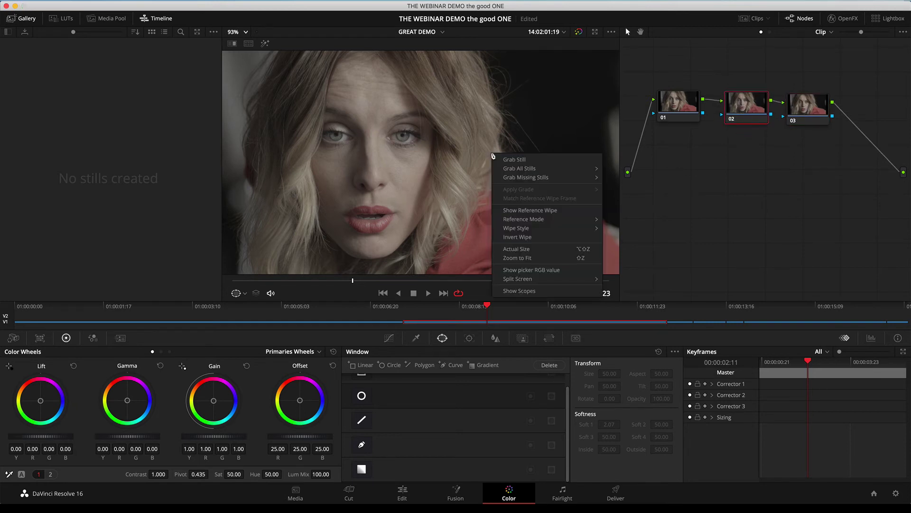
pyautogui.click(501, 291)
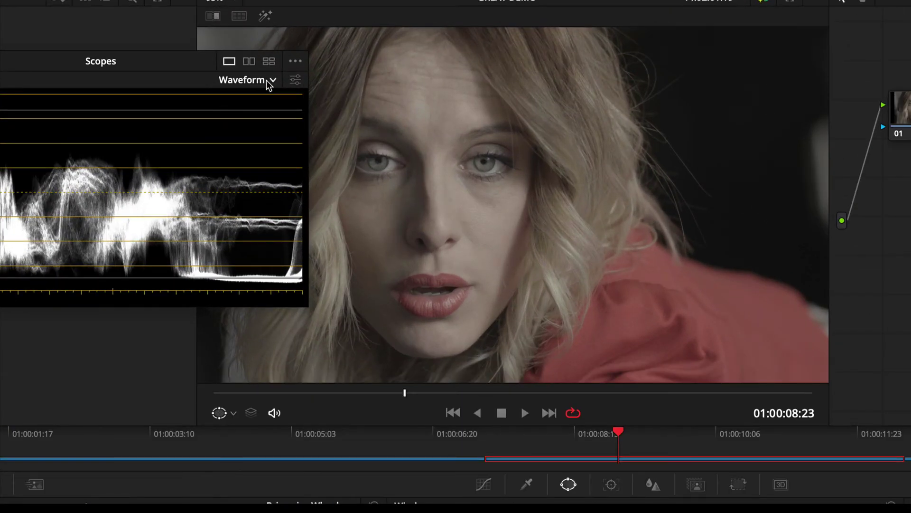
pyautogui.click(251, 62)
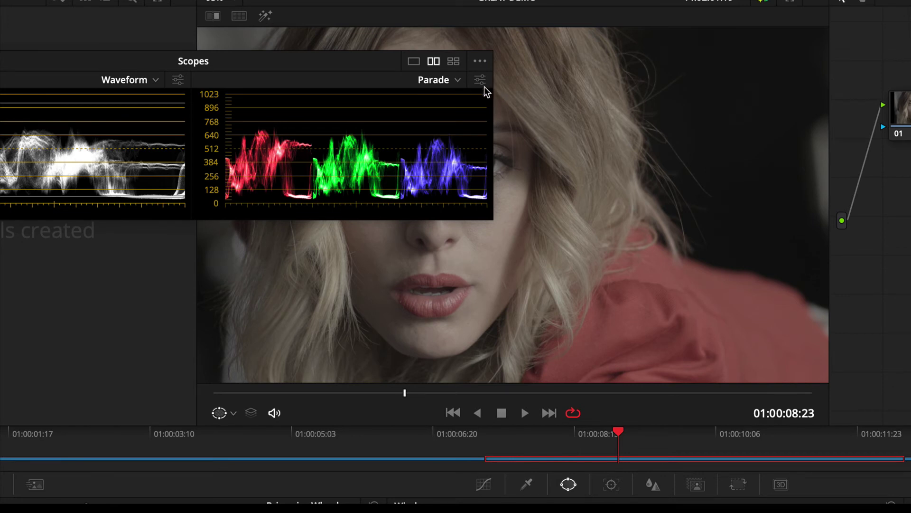
pyautogui.click(457, 81)
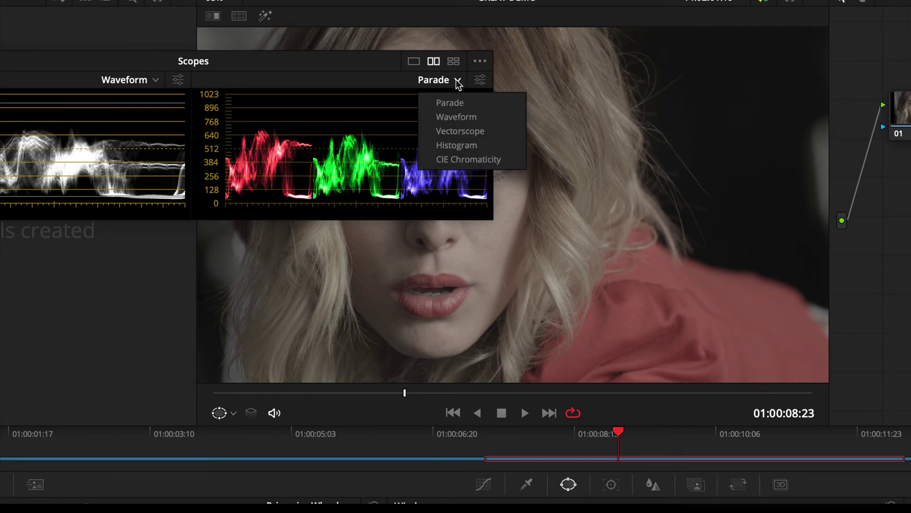
pyautogui.click(479, 132)
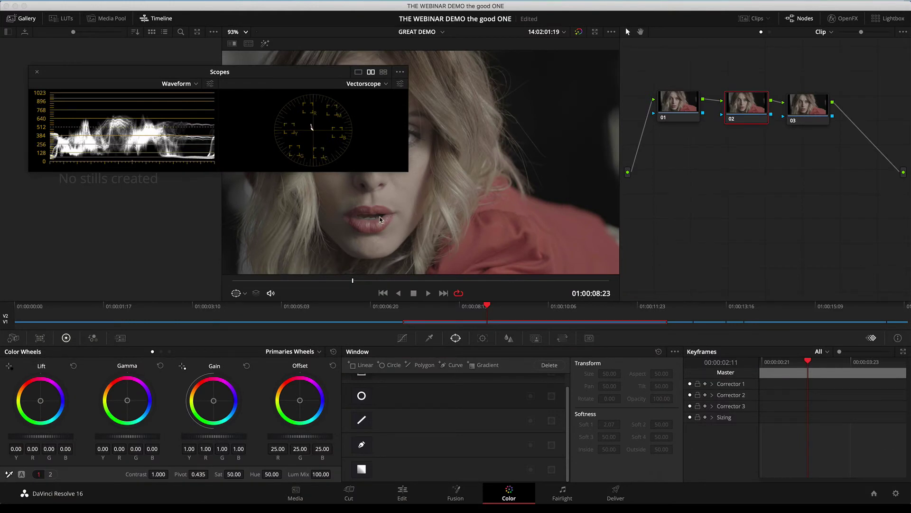
# Step: Enlarge the scopes window and brighten both the vectorscope trace and its graticule to near maximum
pyautogui.moveTo(338, 74); pyautogui.dragTo(382, 141)
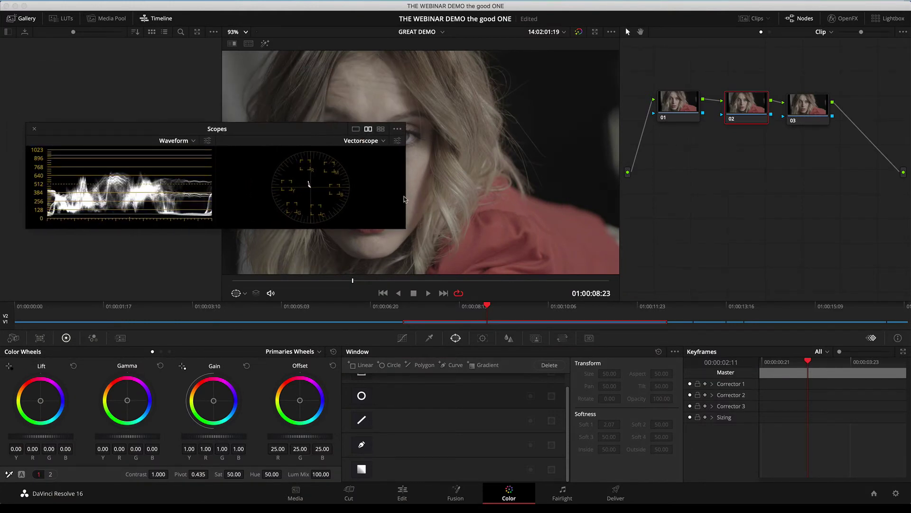
pyautogui.moveTo(407, 220); pyautogui.dragTo(460, 292)
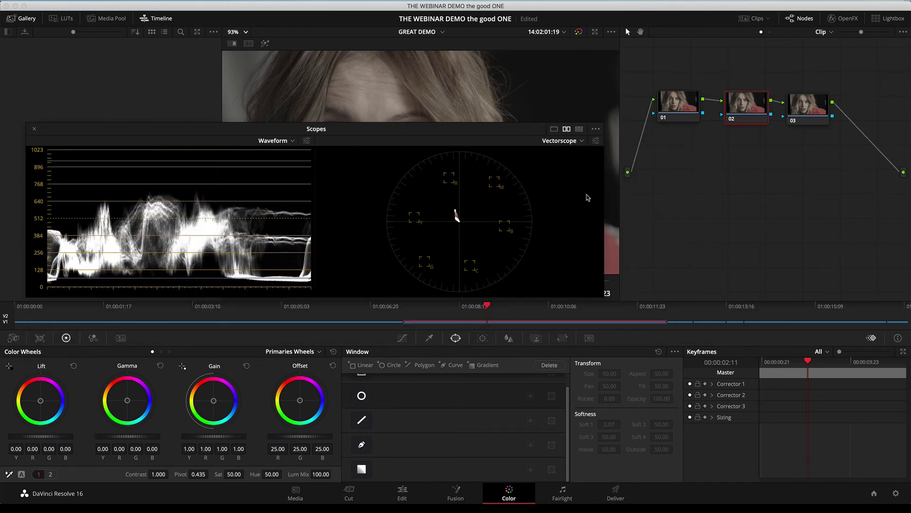
pyautogui.click(596, 141)
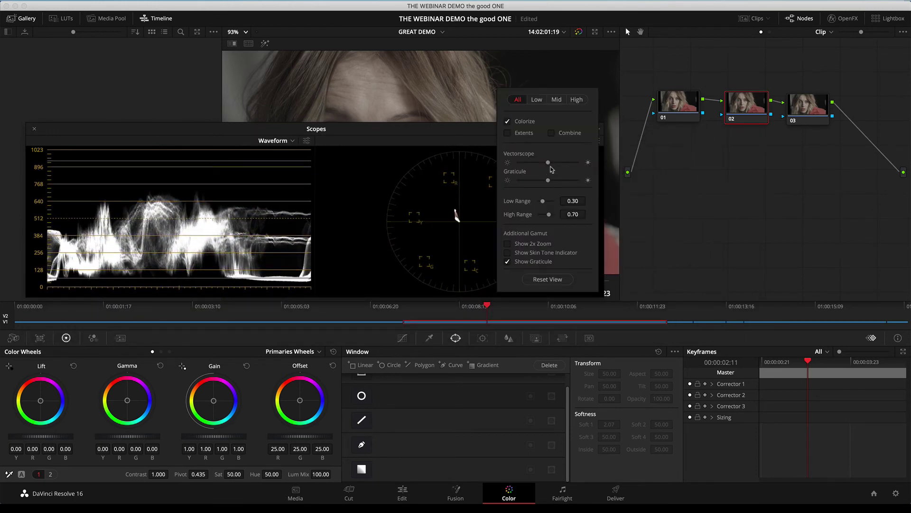
pyautogui.moveTo(550, 163); pyautogui.dragTo(586, 180)
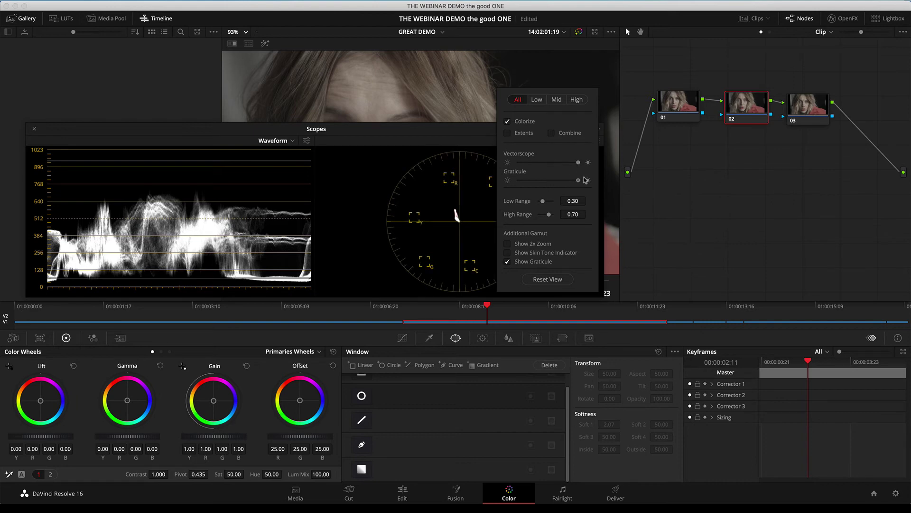
pyautogui.click(483, 140)
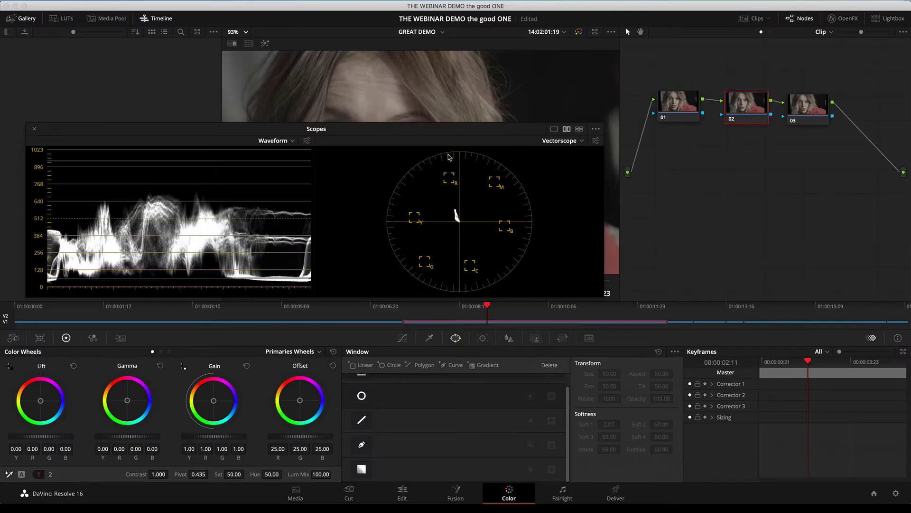
# Step: Switch the scopes to a single Vectorscope and shrink the window so it sits mostly over the gallery
pyautogui.moveTo(432, 128); pyautogui.dragTo(417, 83)
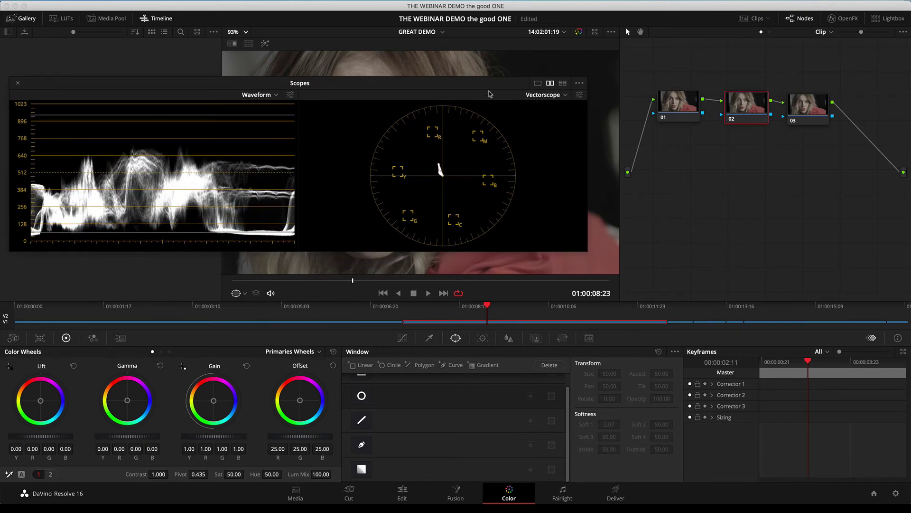
pyautogui.click(538, 82)
pyautogui.click(566, 95)
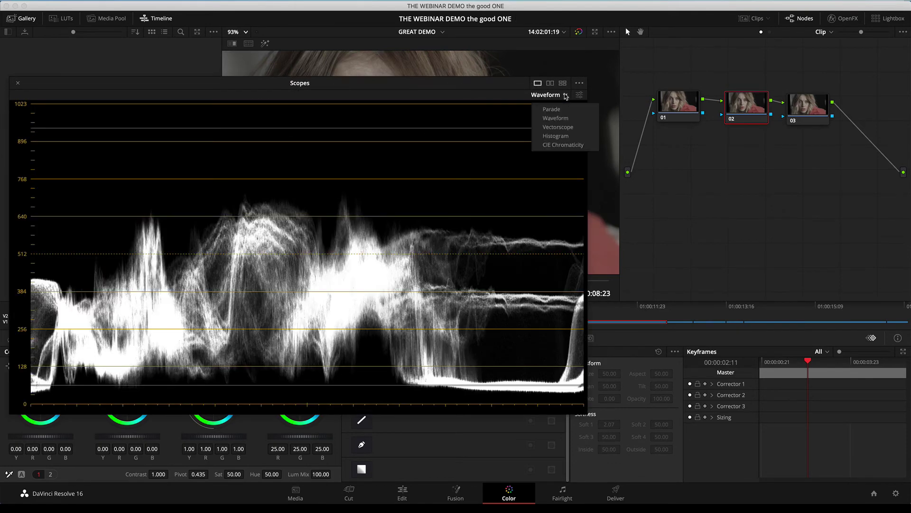
pyautogui.click(557, 128)
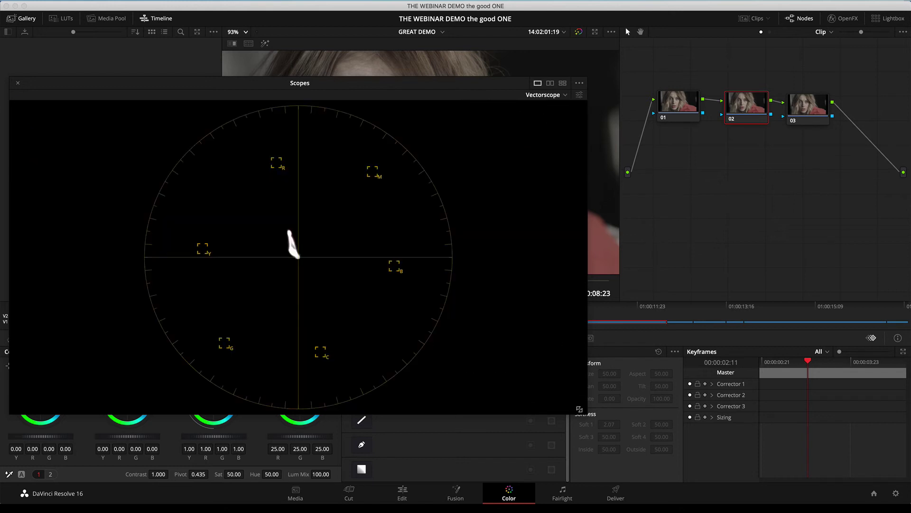
pyautogui.moveTo(585, 411); pyautogui.dragTo(287, 291)
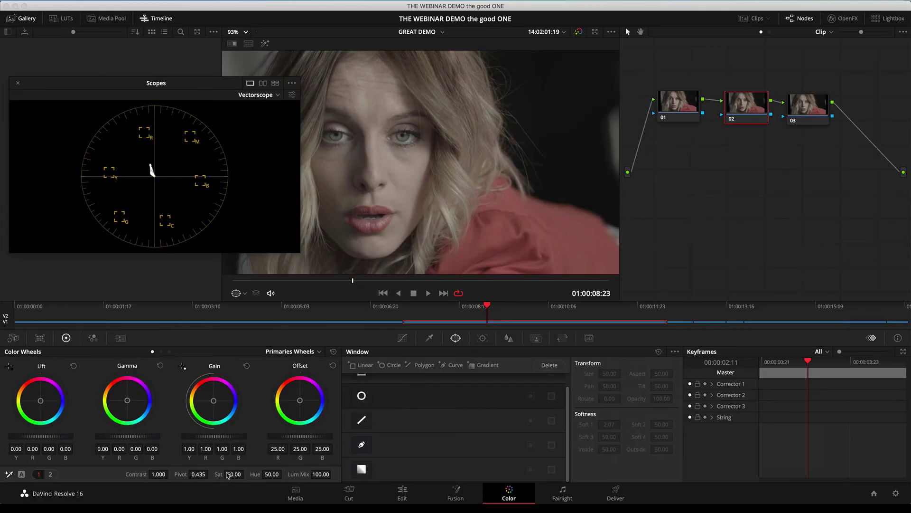
# Step: Try higher and lower saturation on node 02 against the vectorscope, and reset Sat to 50.00
pyautogui.moveTo(229, 473); pyautogui.dragTo(247, 474)
pyautogui.moveTo(239, 473); pyautogui.dragTo(224, 473)
pyautogui.doubleClick(216, 474)
# Step: Close the floating scopes window, reopen it from the viewer to shift it over the picture, and close it again
pyautogui.click(20, 85)
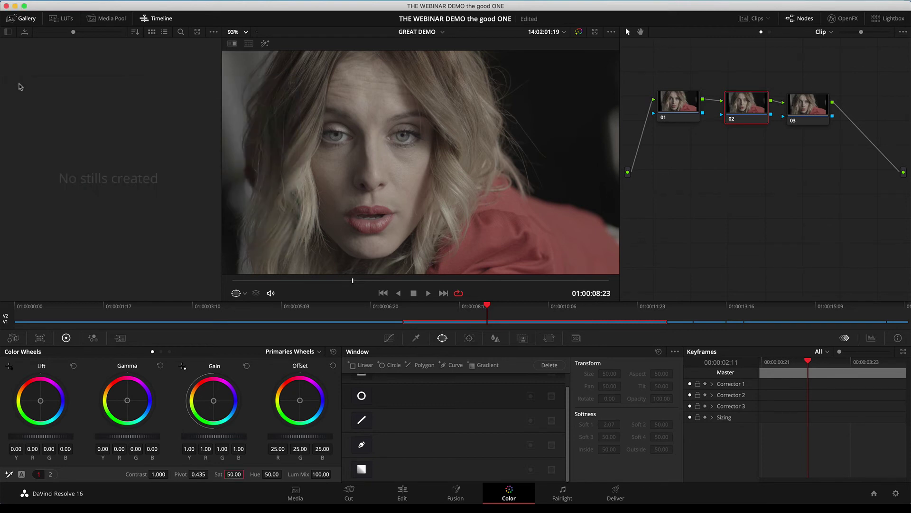
pyautogui.rightClick(543, 155)
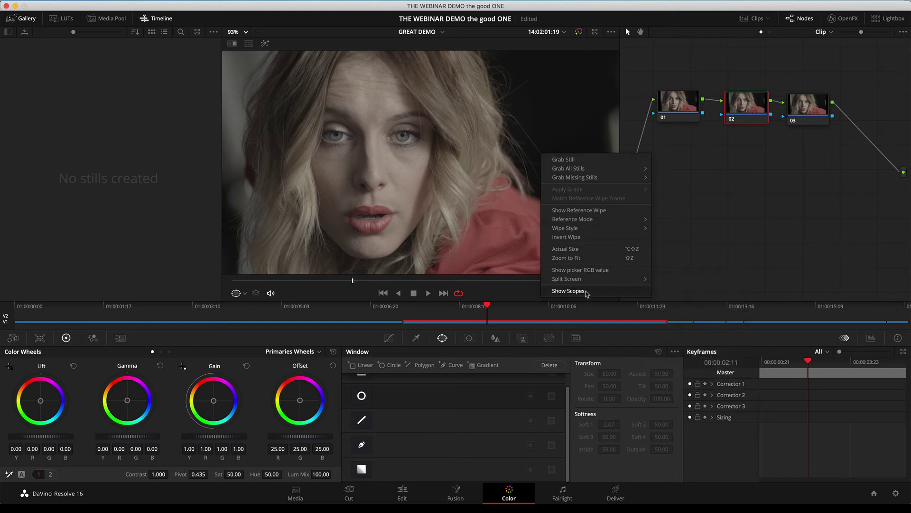
pyautogui.click(569, 291)
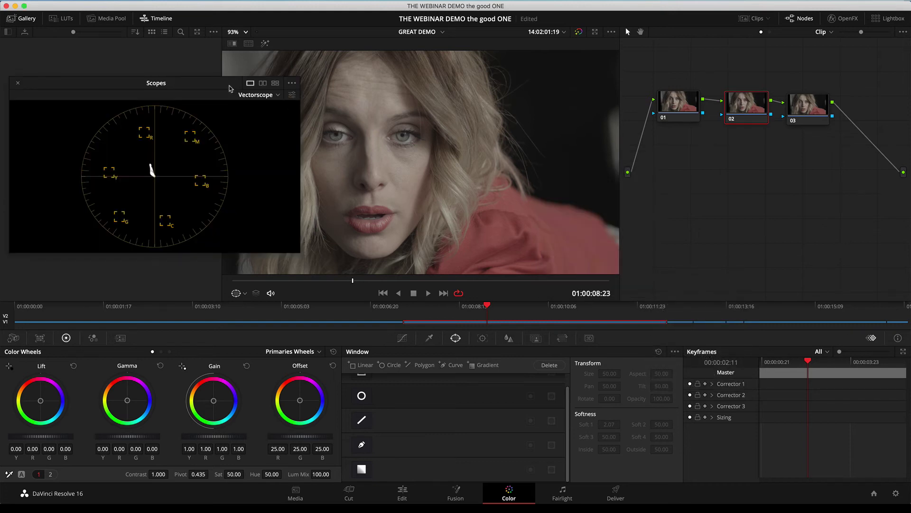
pyautogui.moveTo(227, 86); pyautogui.dragTo(323, 92)
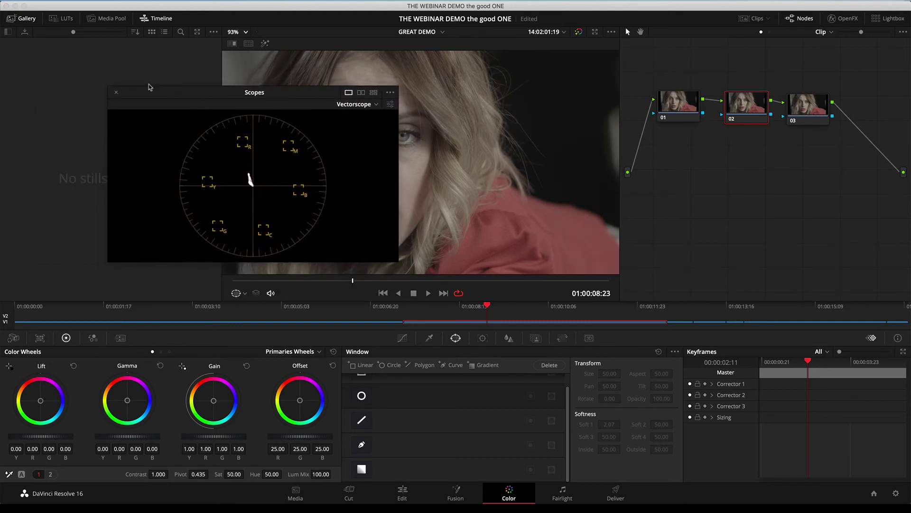
pyautogui.click(116, 93)
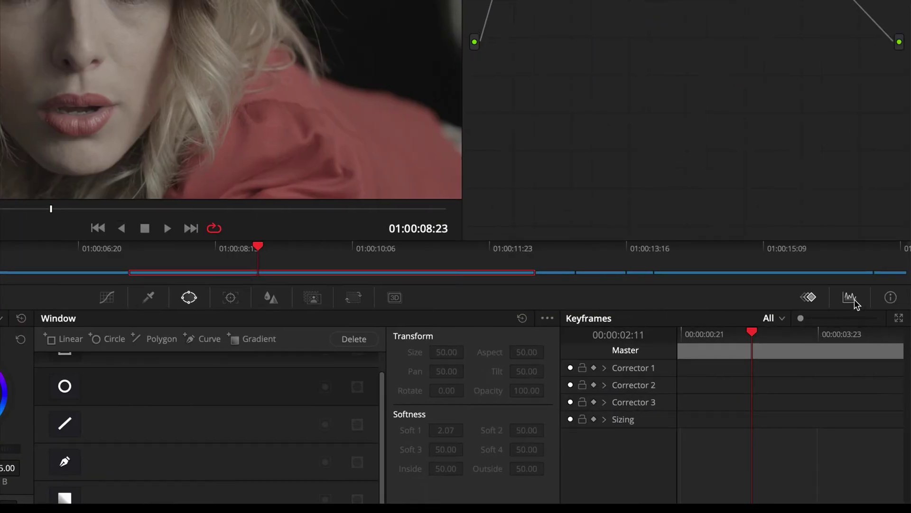
# Step: Show the docked scopes in place of the keyframes, switch them to Waveform, and turn off Colorize
pyautogui.click(852, 298)
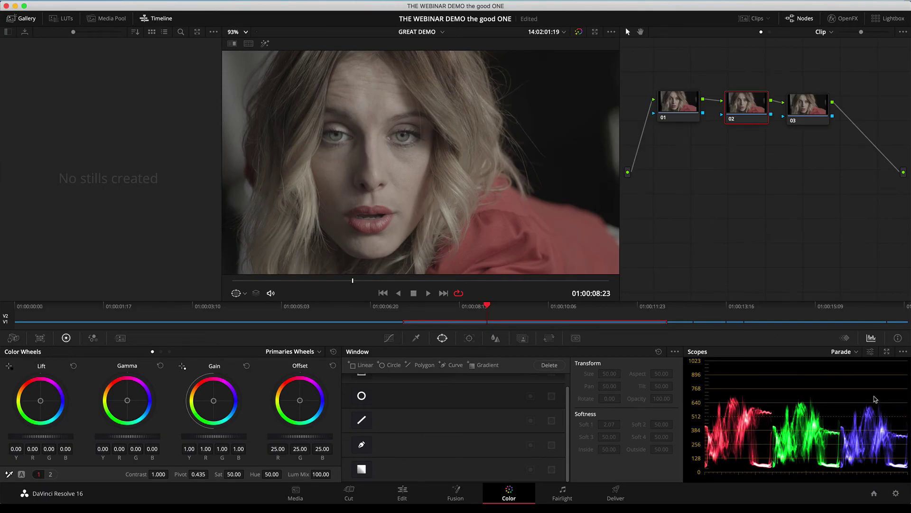
pyautogui.click(856, 352)
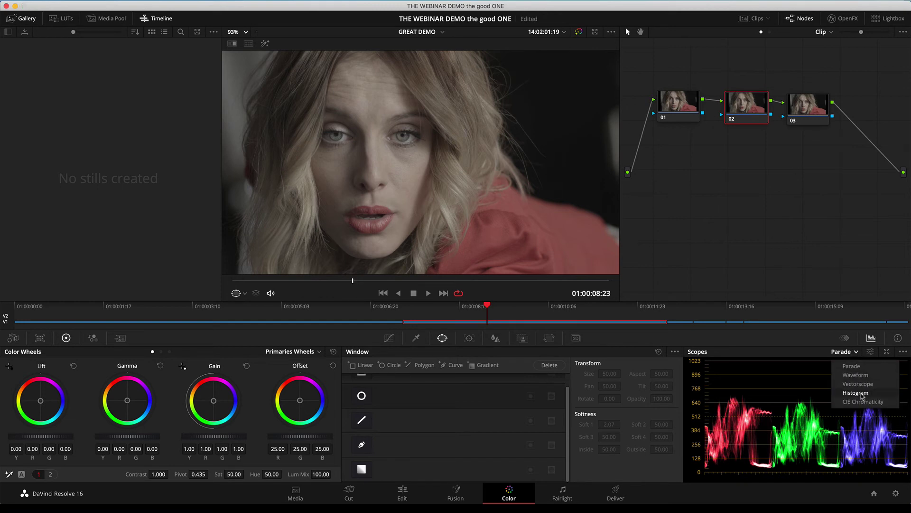
pyautogui.click(856, 375)
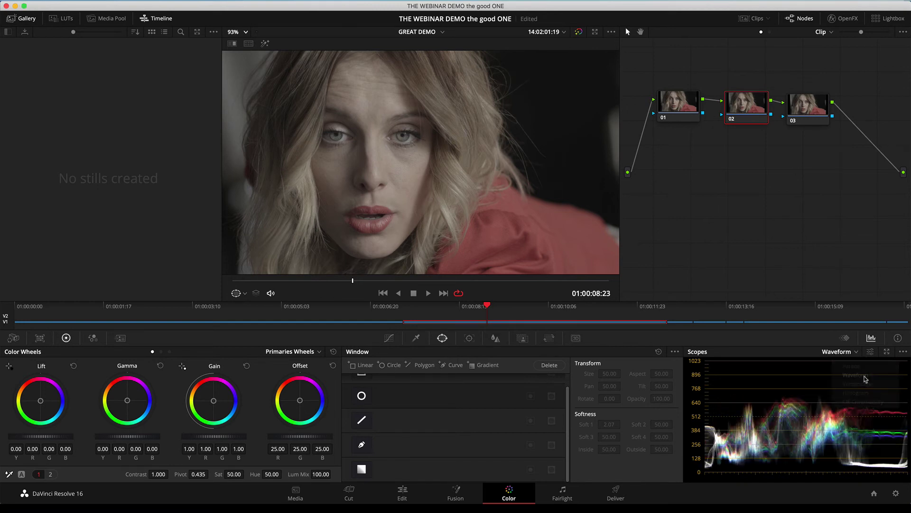
pyautogui.click(903, 352)
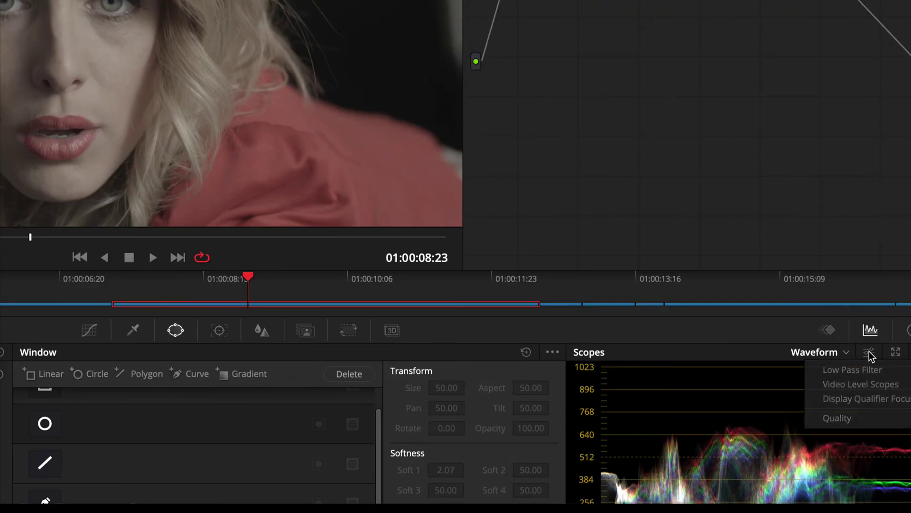
pyautogui.click(871, 351)
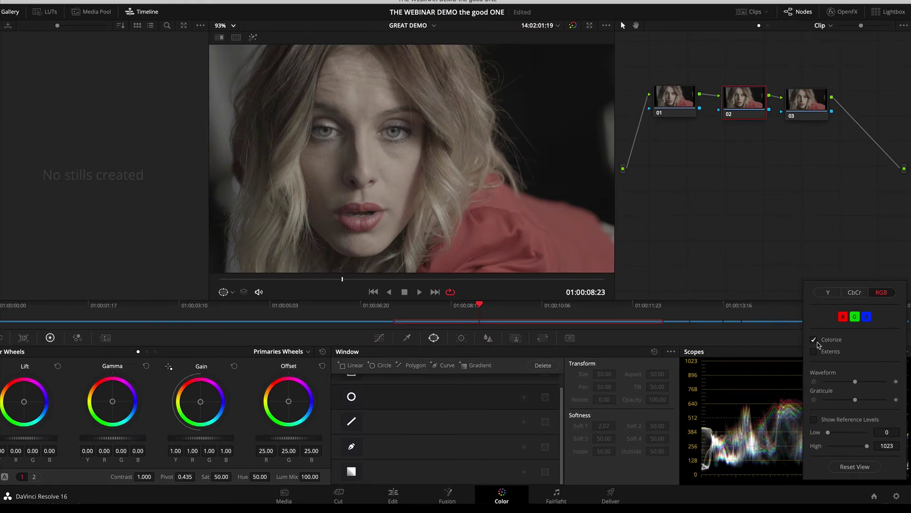
pyautogui.click(814, 340)
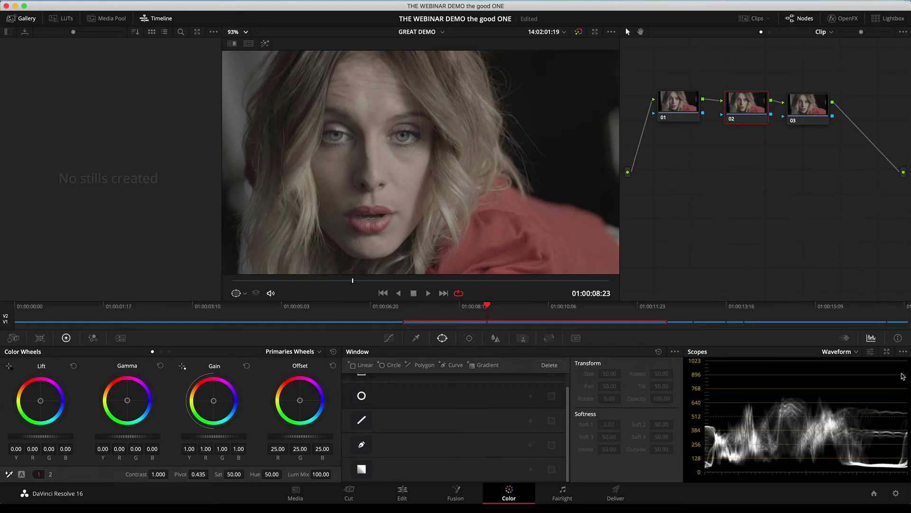
# Step: Show waveform reference levels at Low 64 and High 940, and raise the waveform and graticule brightness to maximum
pyautogui.click(871, 352)
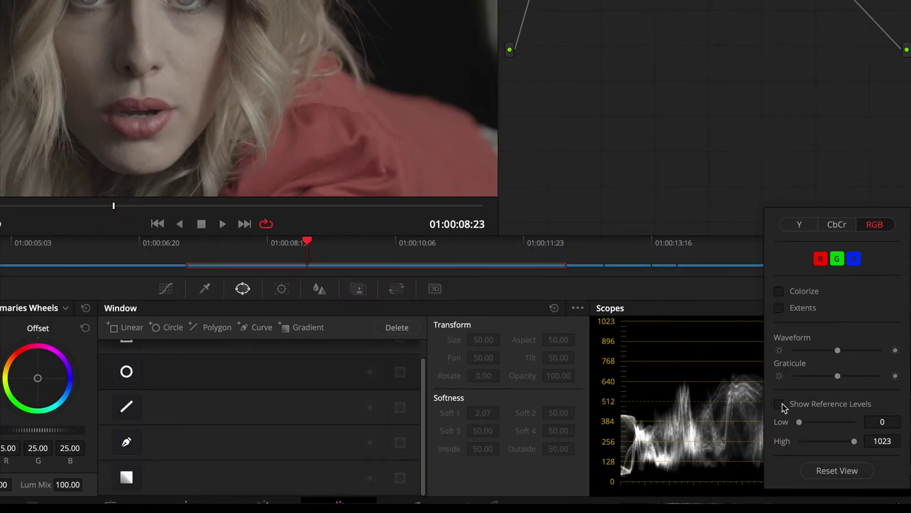
pyautogui.click(783, 406)
pyautogui.click(880, 421)
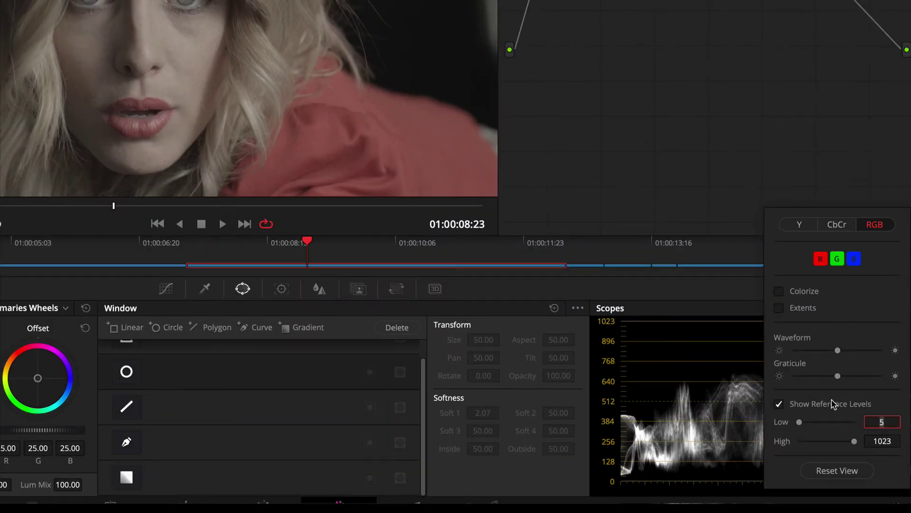
pyautogui.write('64')
pyautogui.click(881, 442)
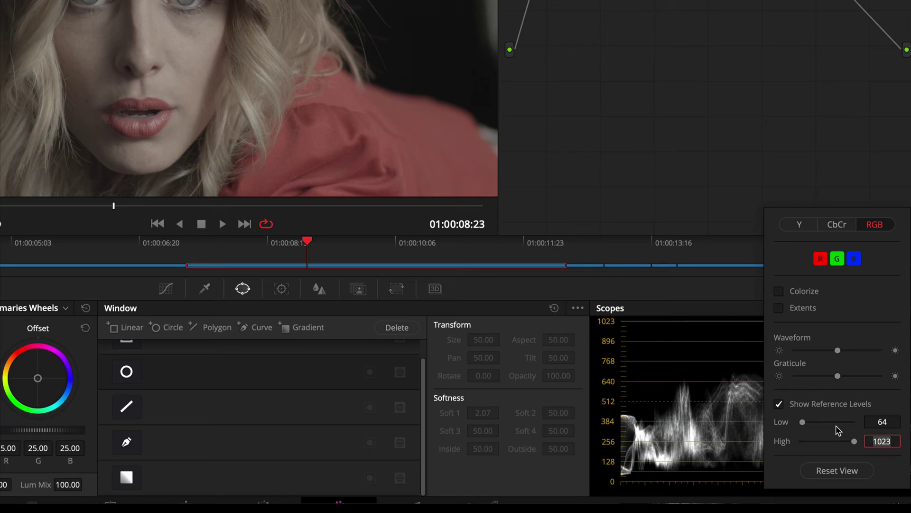
pyautogui.write('940')
pyautogui.press('Return')
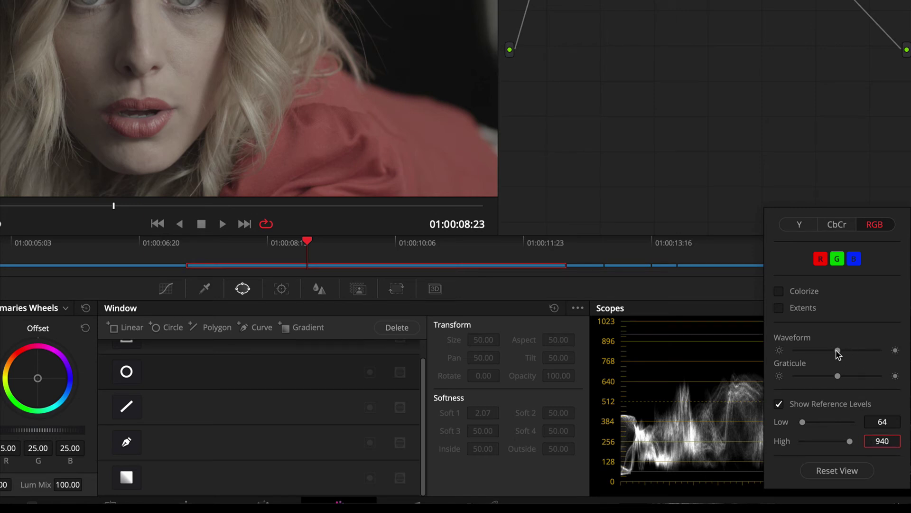
pyautogui.moveTo(838, 350); pyautogui.dragTo(903, 356)
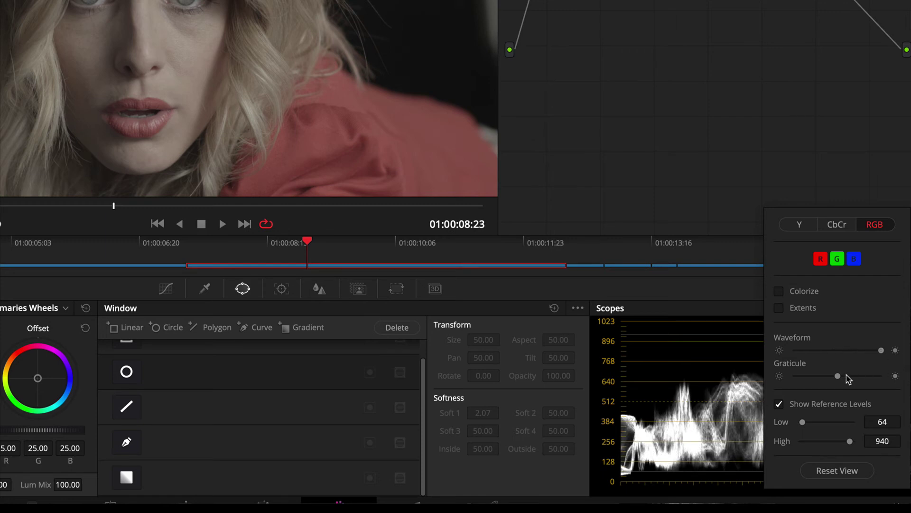
pyautogui.moveTo(837, 376); pyautogui.dragTo(910, 384)
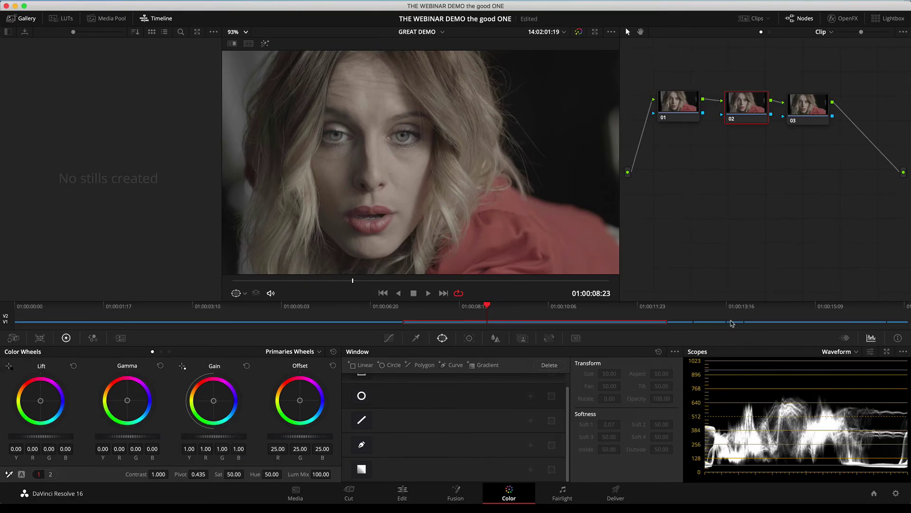
# Step: Bring up the custom curves for node 02 and add the default anchors
pyautogui.click(389, 338)
pyautogui.click(675, 351)
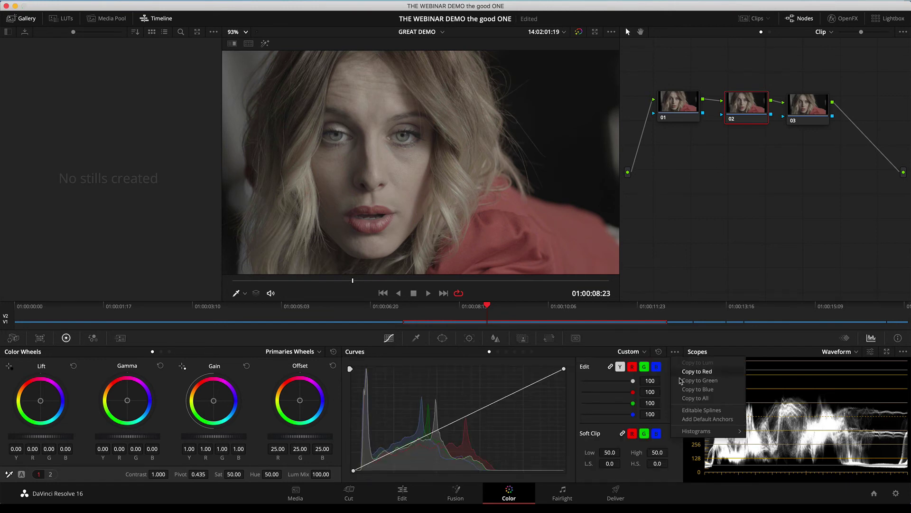
pyautogui.click(693, 420)
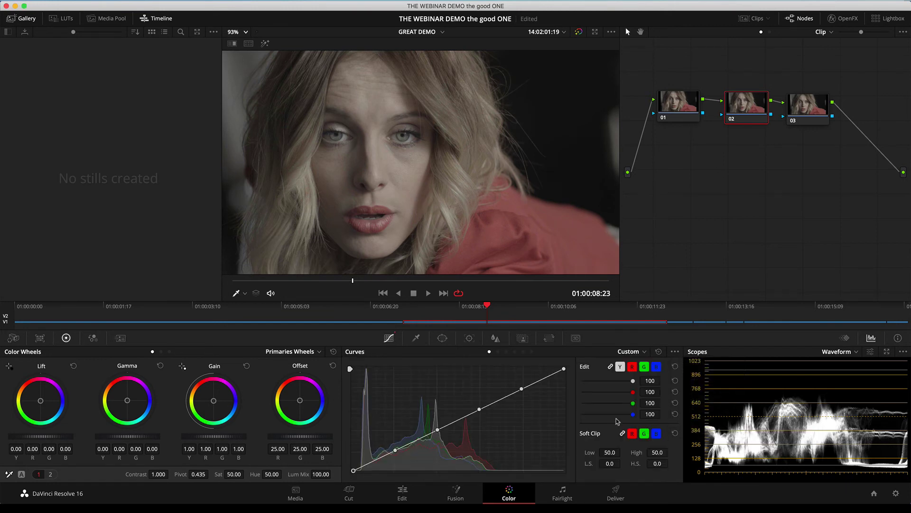
# Step: Shape node 02's custom curve to brighten midtones and highlights, lift the black point slightly, and save the project
pyautogui.moveTo(523, 390); pyautogui.dragTo(509, 375)
pyautogui.moveTo(480, 412); pyautogui.dragTo(470, 401)
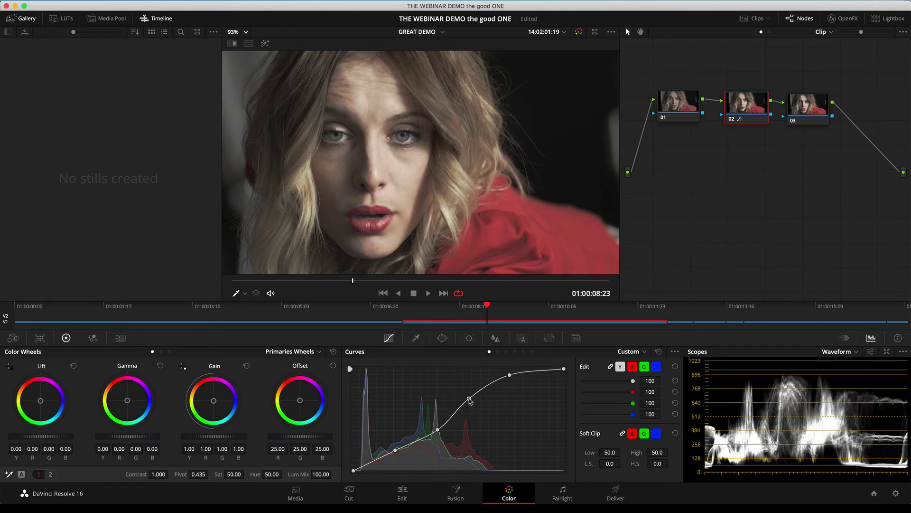
pyautogui.moveTo(437, 430); pyautogui.dragTo(467, 396)
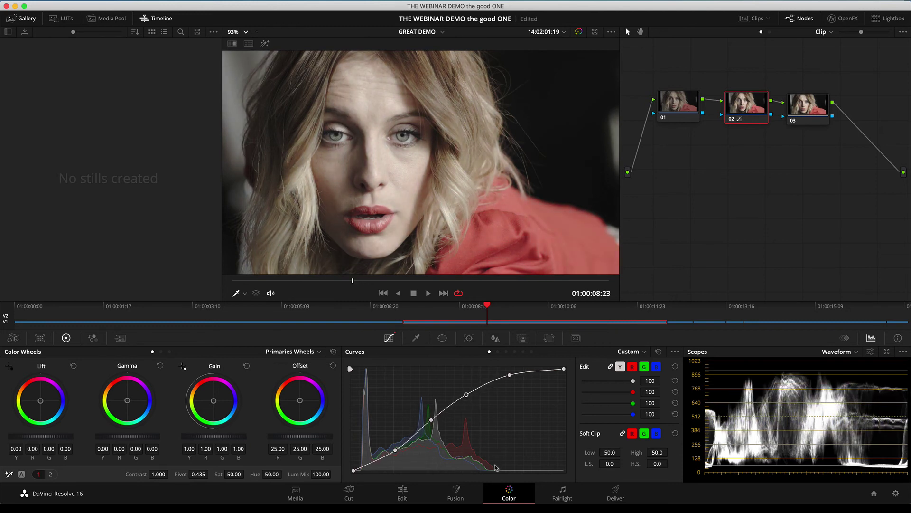
pyautogui.moveTo(396, 453); pyautogui.dragTo(396, 450)
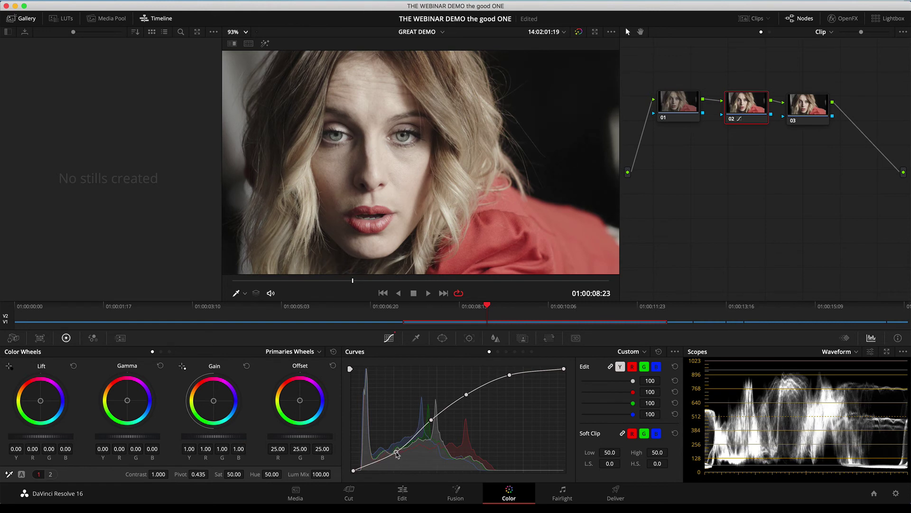
pyautogui.moveTo(354, 473); pyautogui.dragTo(354, 465)
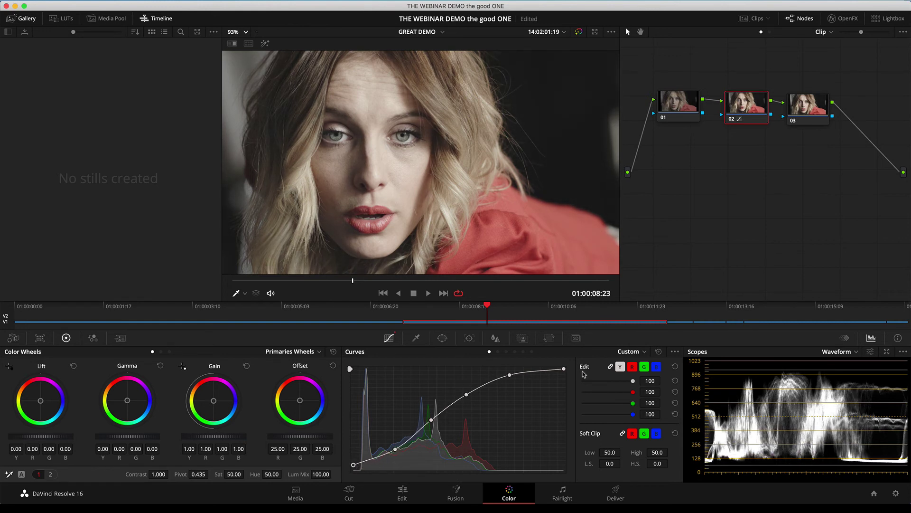
pyautogui.press('super+s')
pyautogui.moveTo(512, 378); pyautogui.dragTo(513, 376)
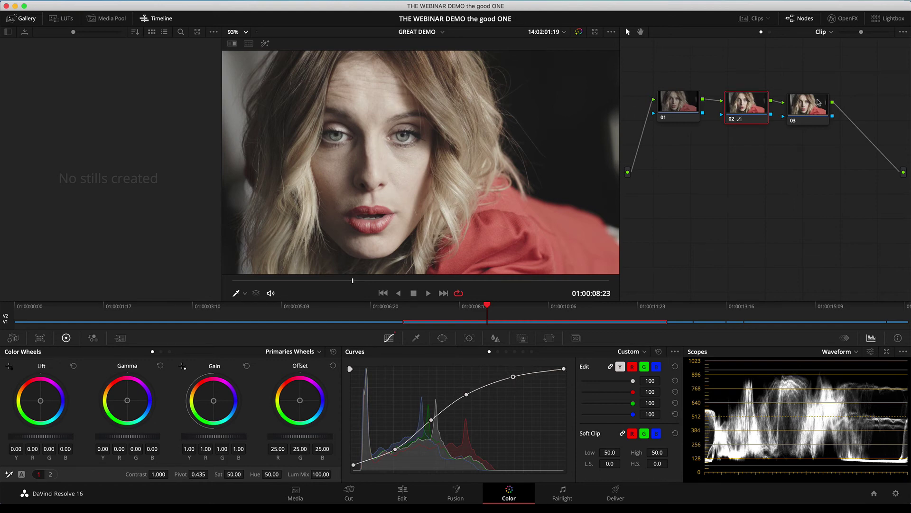
# Step: Toggle node 02 off and on several times to compare the picture with and without the curve grade
pyautogui.click(731, 119)
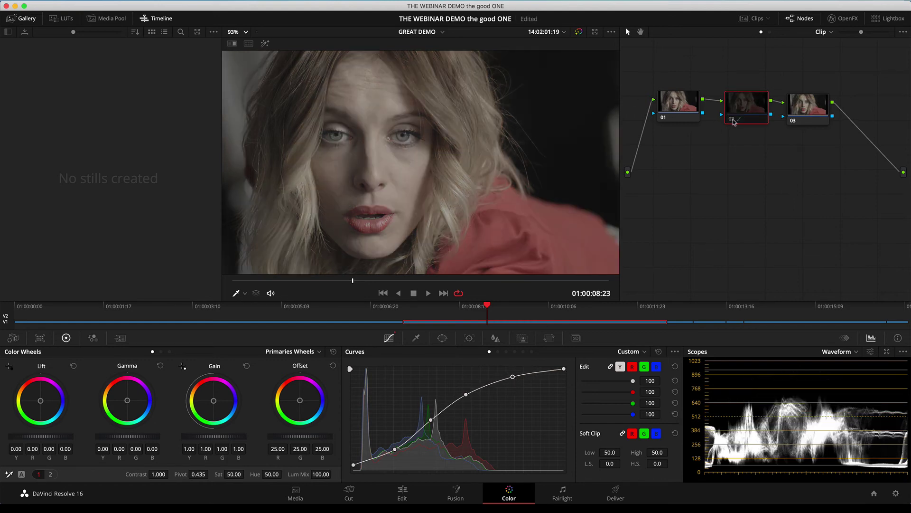
pyautogui.click(734, 122)
pyautogui.click(734, 122)
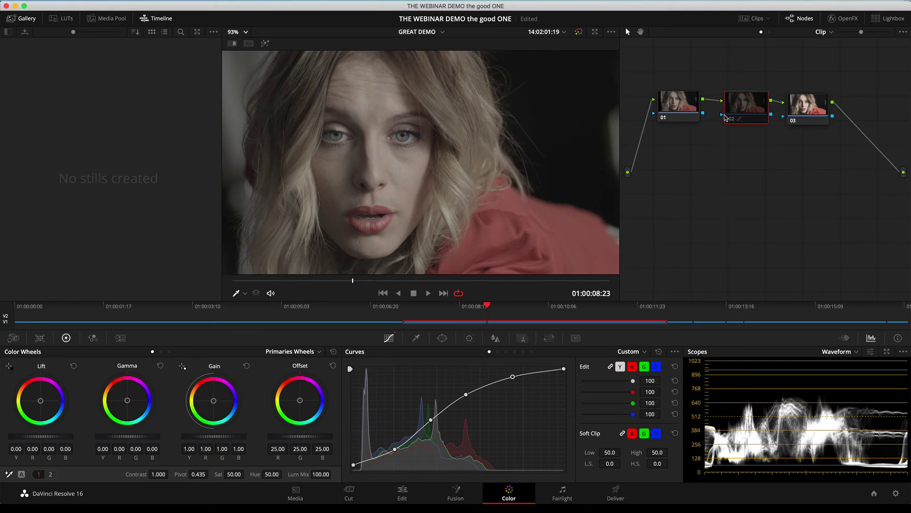
pyautogui.click(732, 121)
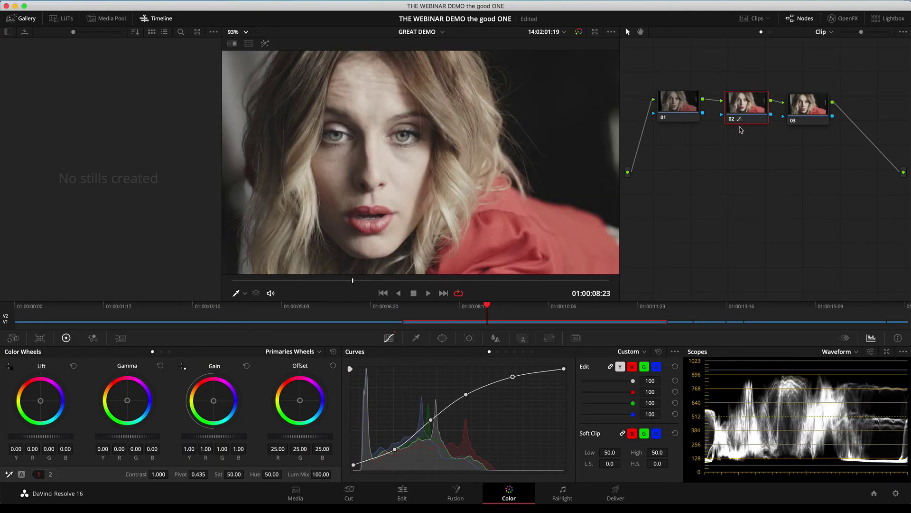
pyautogui.hotkey('ctrl', 'd')
pyautogui.hotkey('ctrl', 'd')
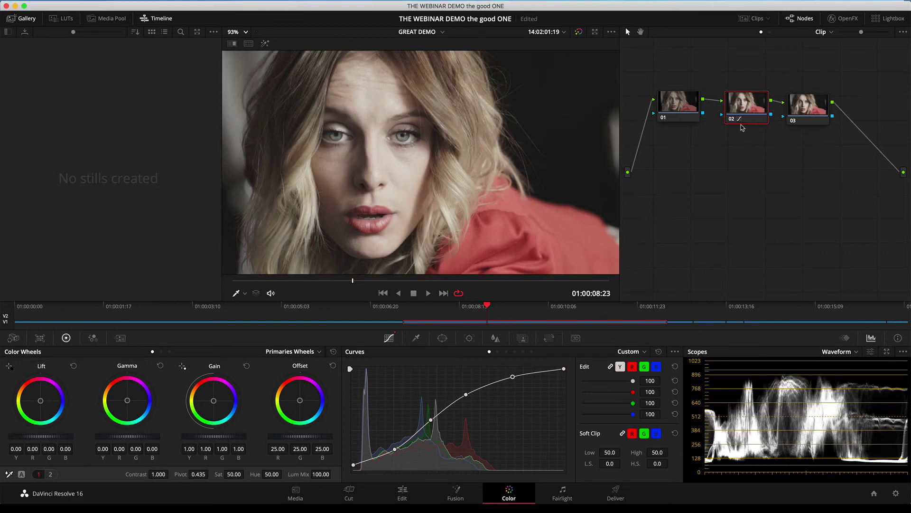
# Step: Play the graded clip full screen and return to the color page
pyautogui.press('super+f')
pyautogui.press('space')
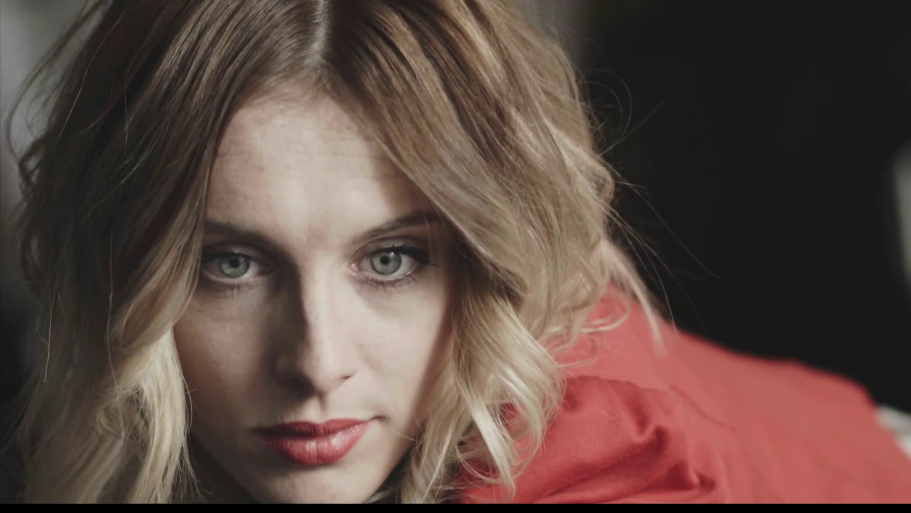
pyautogui.moveTo(714, 95)
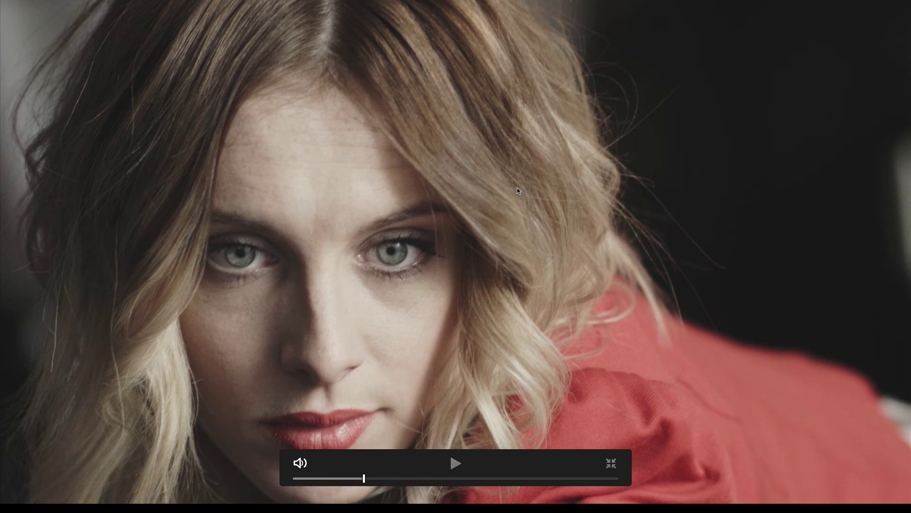
pyautogui.press('Escape')
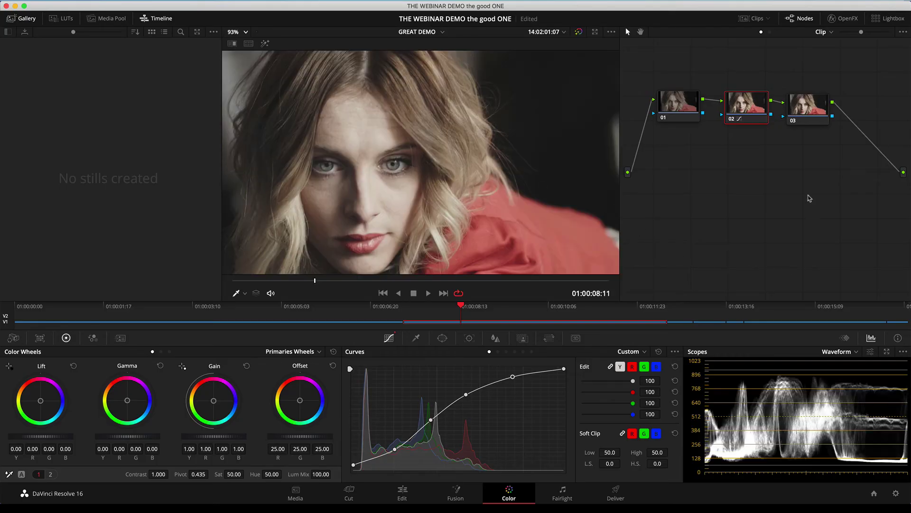
# Step: Increase the midtone detail (MD) on node 03 with the viewer zoomed in on the eyes, and check the result in full-screen playback
pyautogui.moveTo(811, 112); pyautogui.dragTo(816, 108)
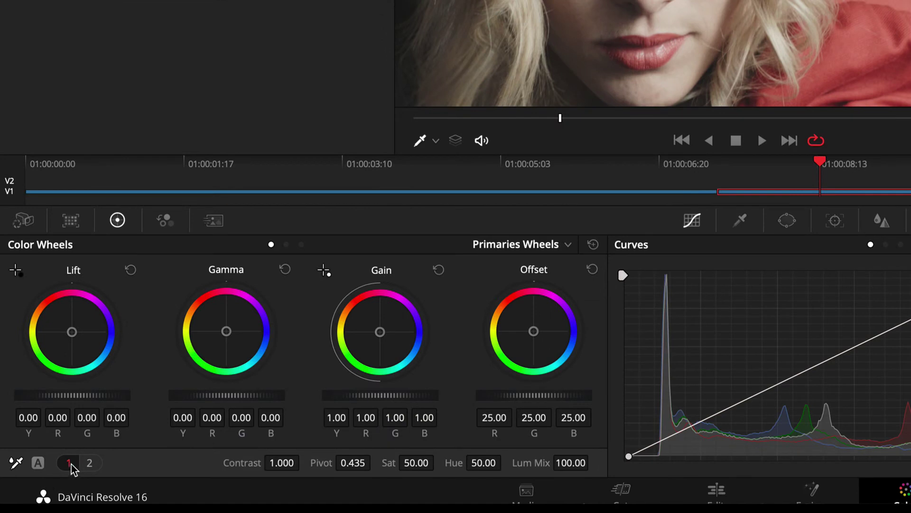
pyautogui.click(90, 464)
pyautogui.click(69, 463)
pyautogui.click(90, 464)
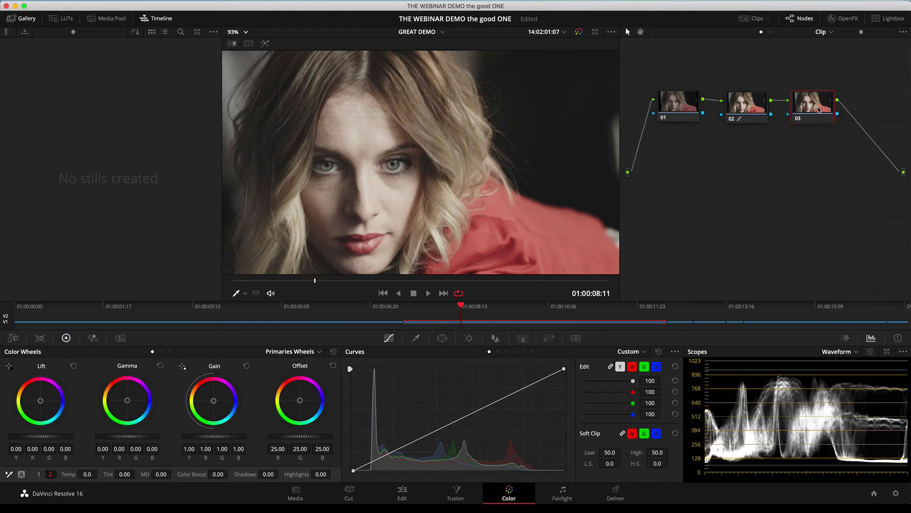
pyautogui.scroll(8, 402, 216)
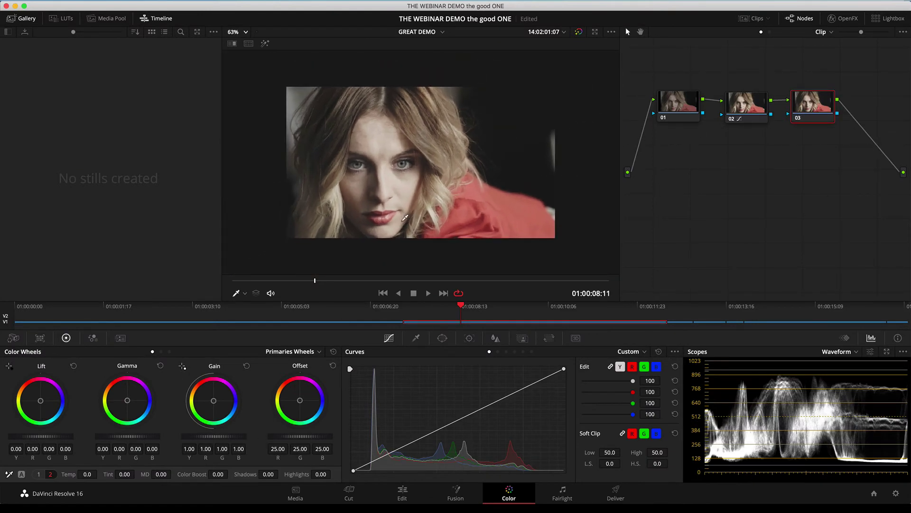
pyautogui.moveTo(370, 217); pyautogui.dragTo(630, 322)
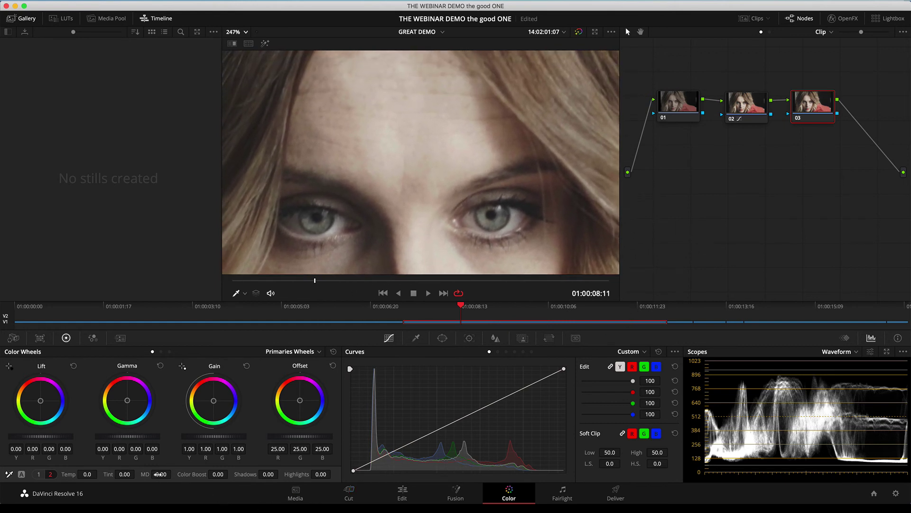
pyautogui.moveTo(159, 474); pyautogui.dragTo(173, 474)
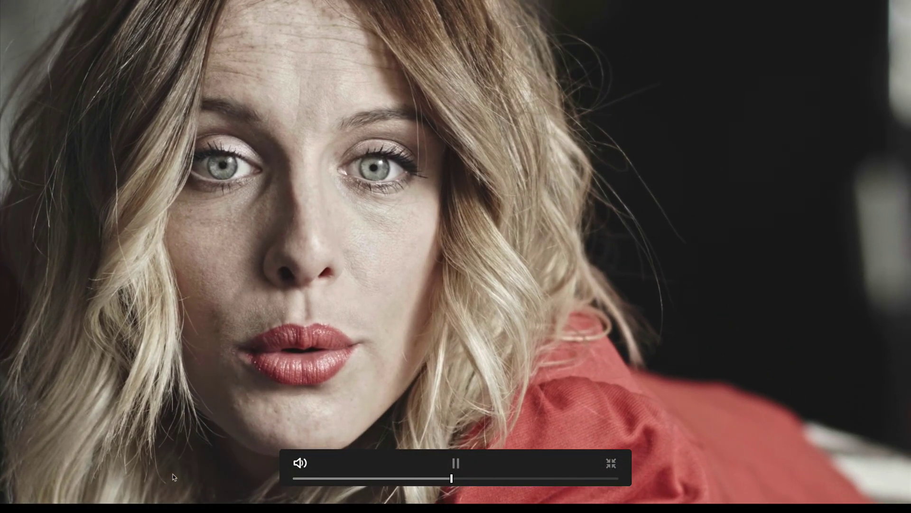
pyautogui.press('space')
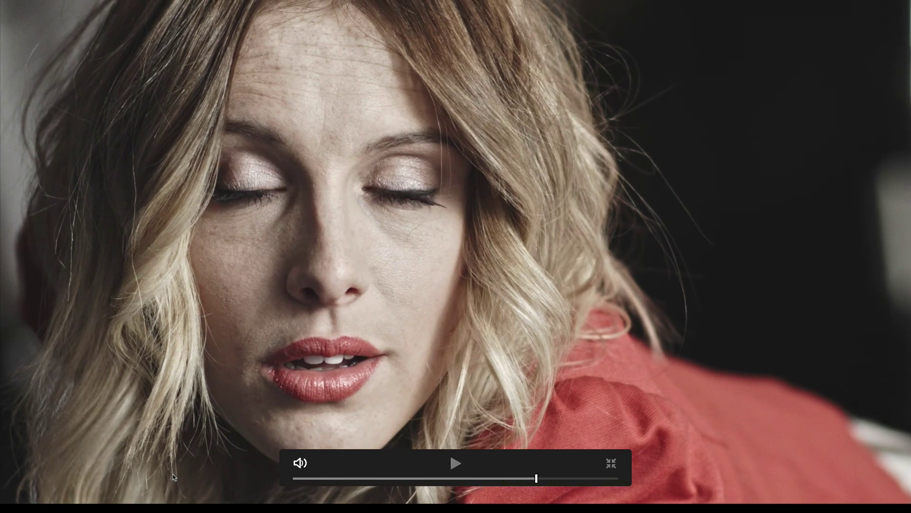
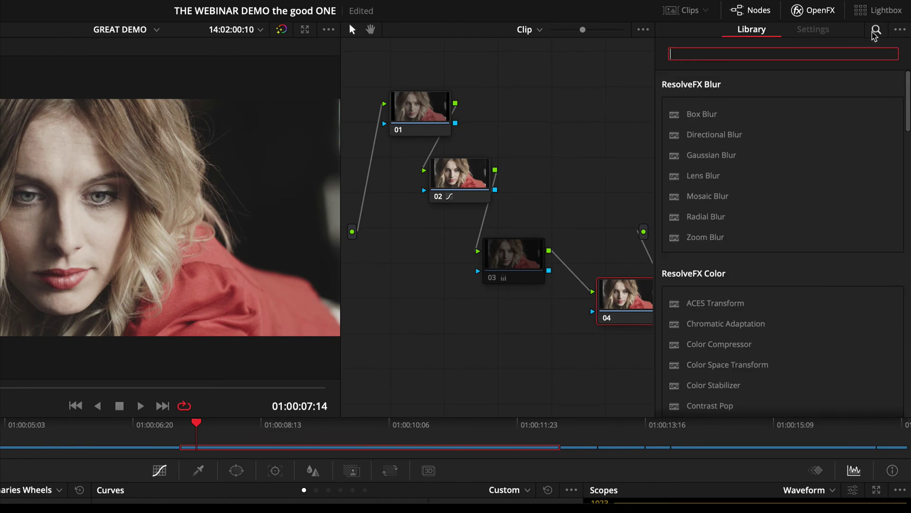
# Step: Search the OpenFX library for "face" and apply Face Refinement to node 04
pyautogui.write('face')
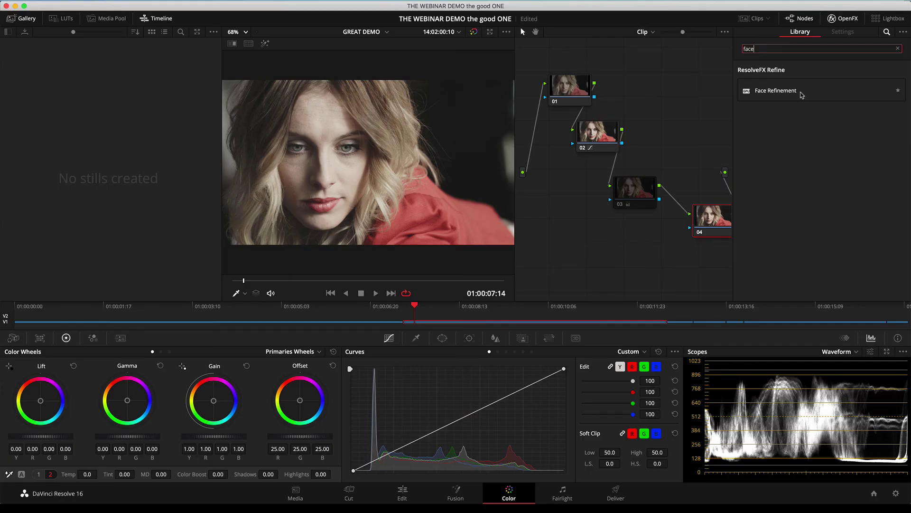
pyautogui.moveTo(802, 95); pyautogui.dragTo(713, 219)
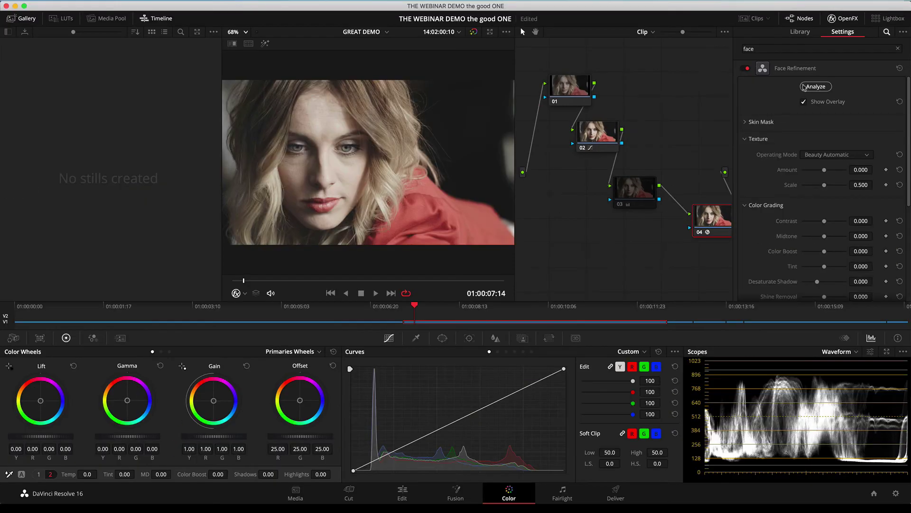
# Step: Analyze the face in the clip, hide the tracking overlay and enlarge the face in the viewer
pyautogui.click(727, 83)
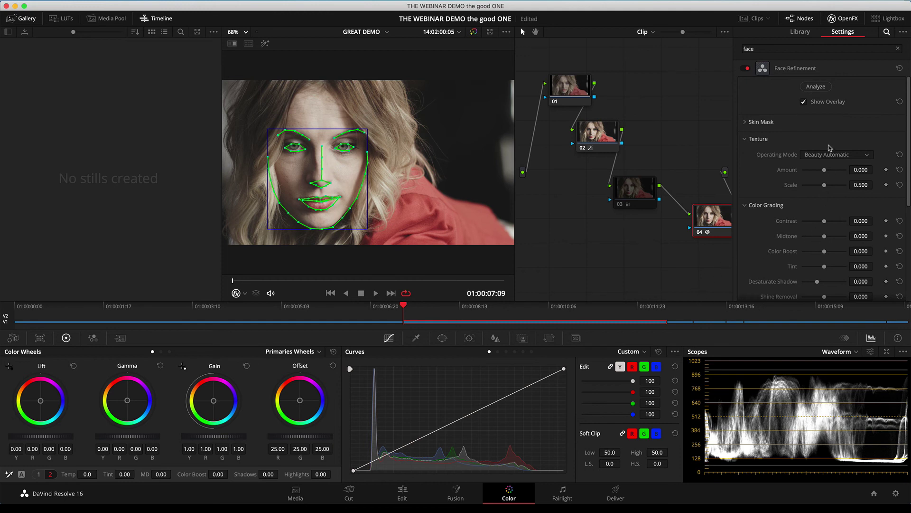
pyautogui.click(803, 101)
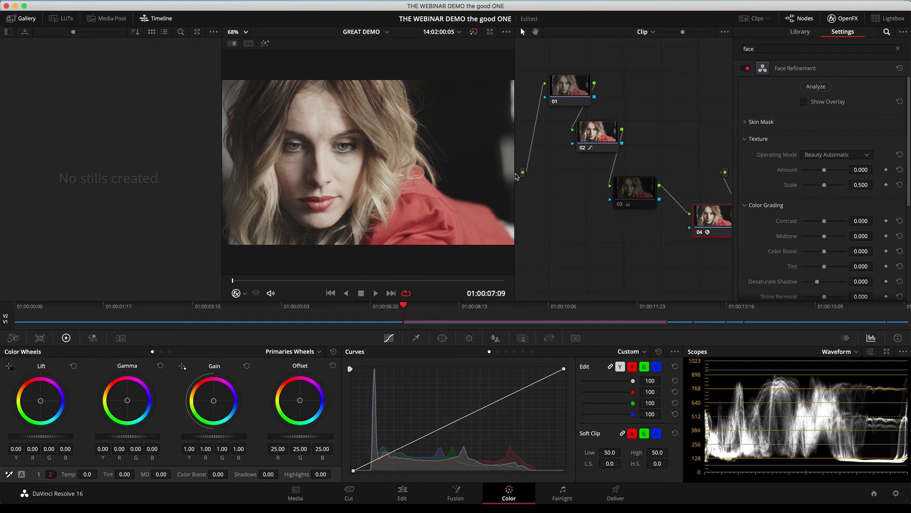
pyautogui.scroll(4, 392, 163)
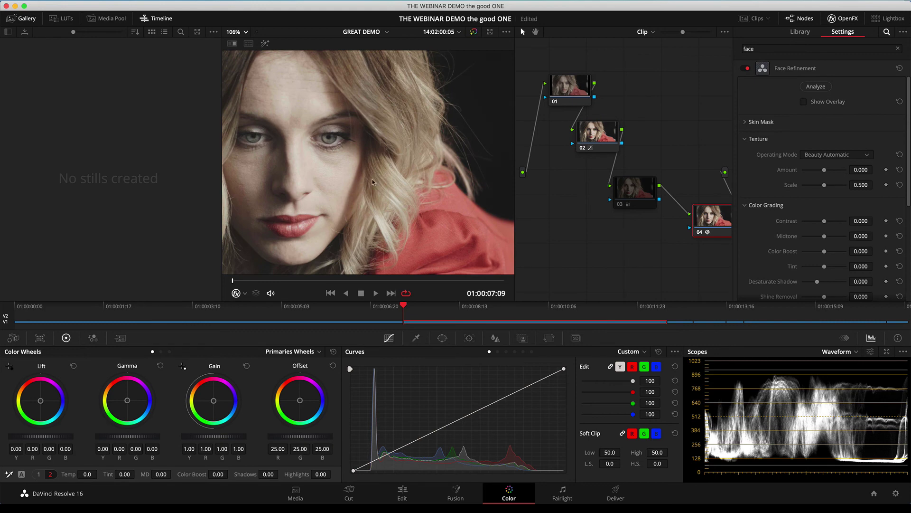
pyautogui.moveTo(375, 182); pyautogui.dragTo(413, 191)
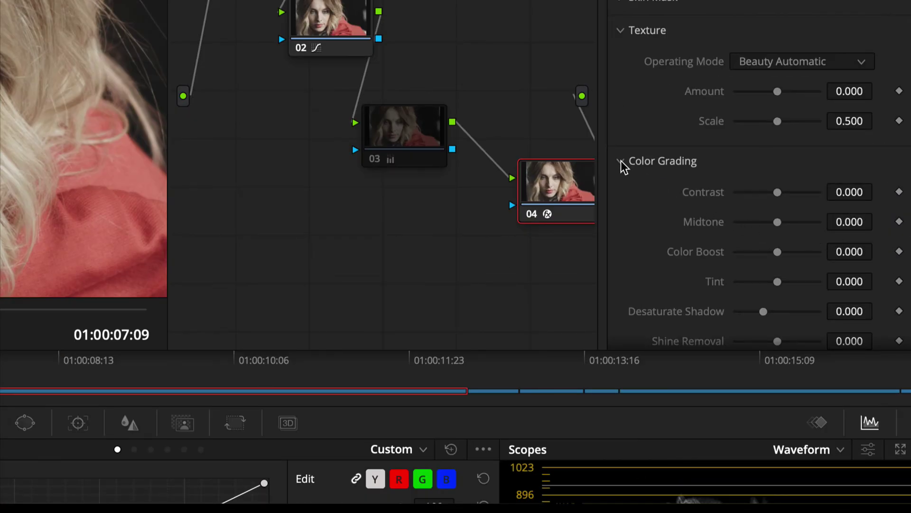
# Step: In Face Refinement's Eye Retouching settings on node 04, set Sharpening, Brightening and Eye Light to 1.000
pyautogui.click(623, 162)
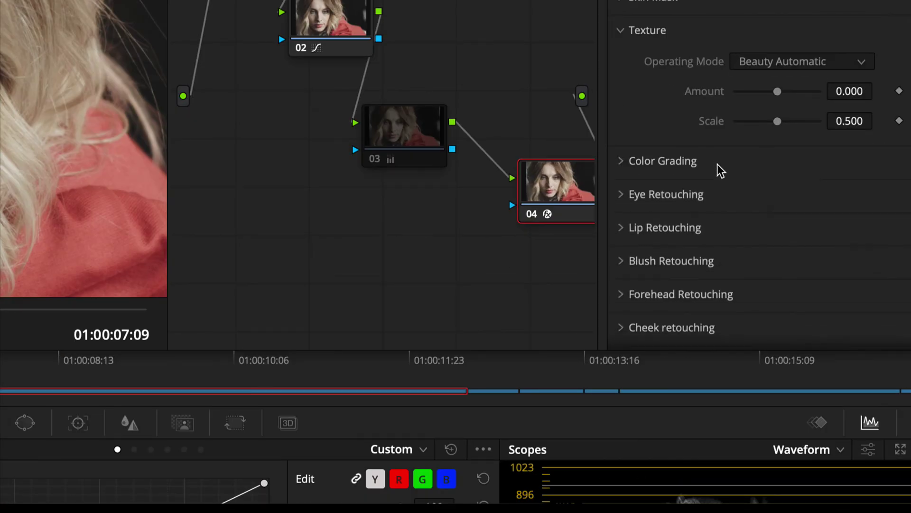
pyautogui.click(622, 197)
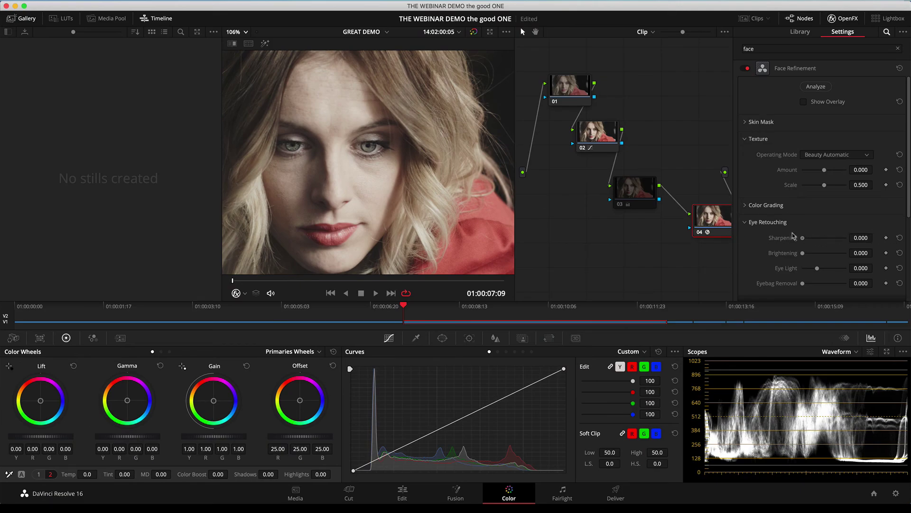
pyautogui.moveTo(803, 238); pyautogui.dragTo(900, 247)
pyautogui.moveTo(803, 253); pyautogui.dragTo(853, 251)
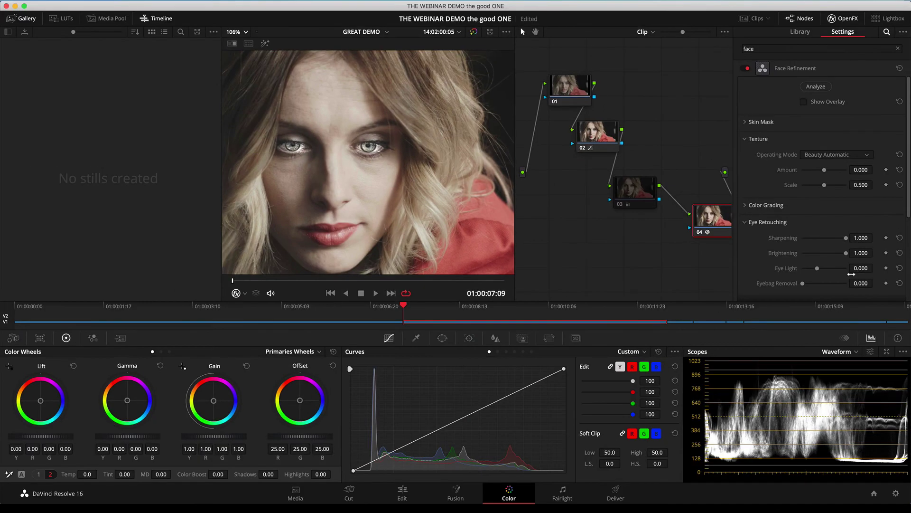
pyautogui.moveTo(817, 269); pyautogui.dragTo(874, 275)
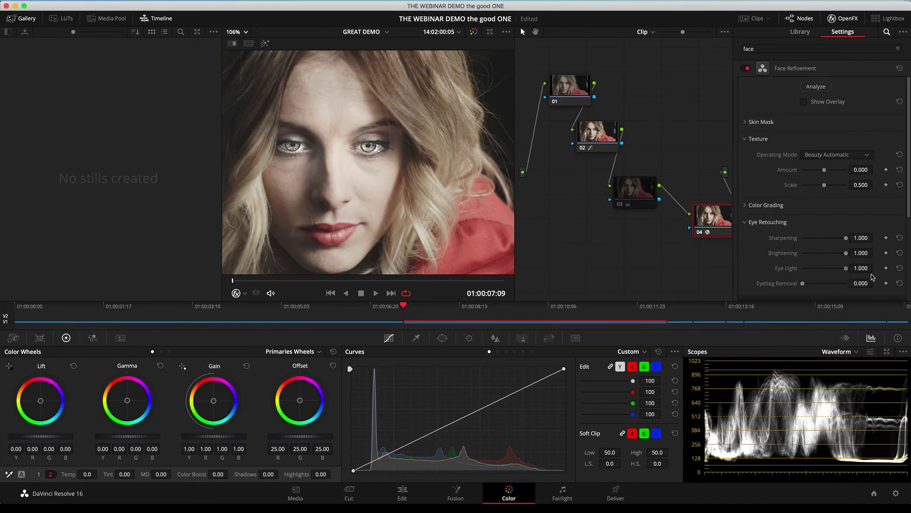
# Step: Compare the picture with and without the eye retouching on node 04, including during full-screen playback
pyautogui.hotkey('ctrl', 'd')
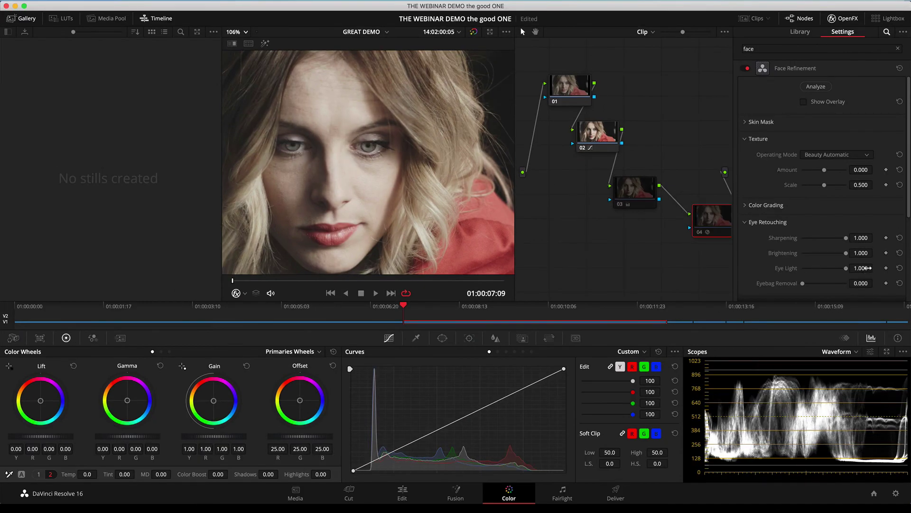
pyautogui.hotkey('ctrl', 'd')
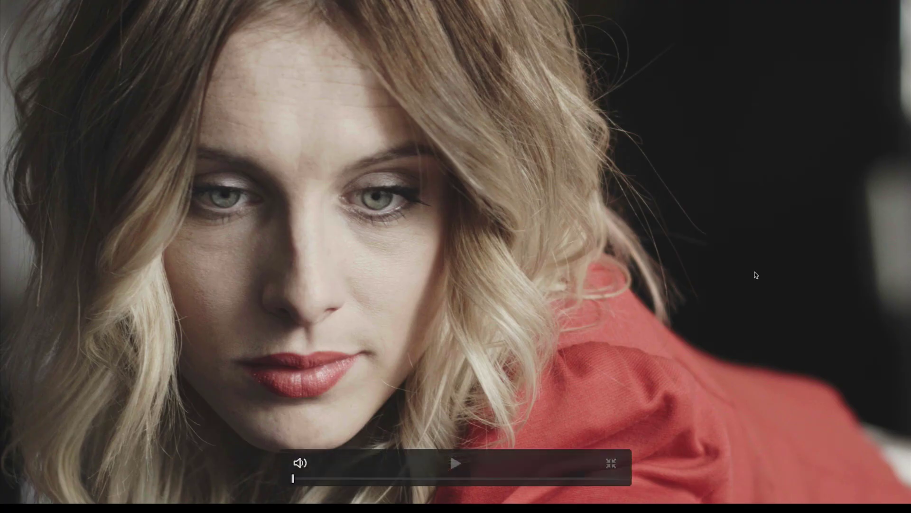
pyautogui.press('space')
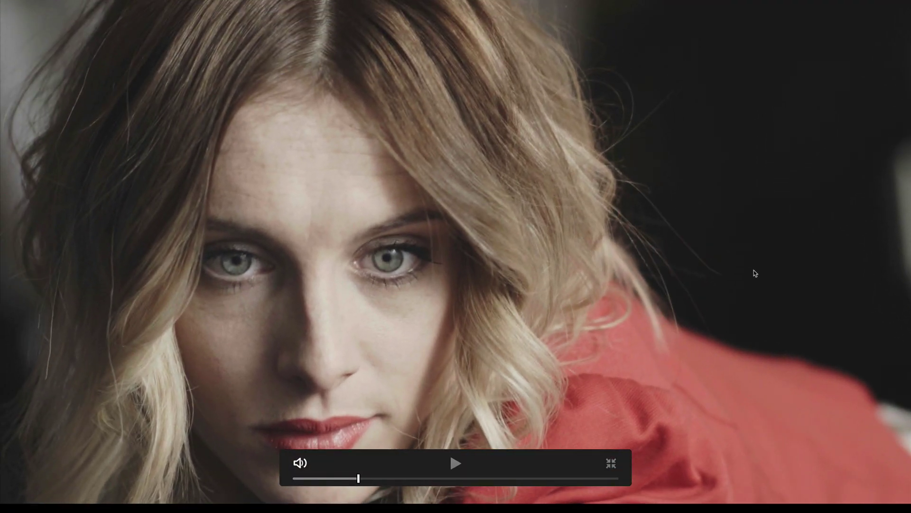
pyautogui.hotkey('ctrl', 'd')
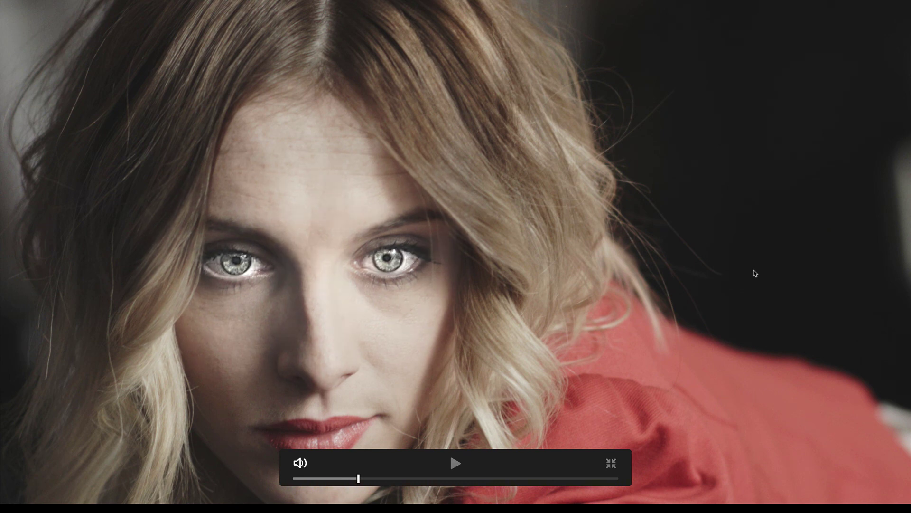
pyautogui.hotkey('ctrl', 'd')
pyautogui.hotkey('ctrl', 'd')
pyautogui.press('space')
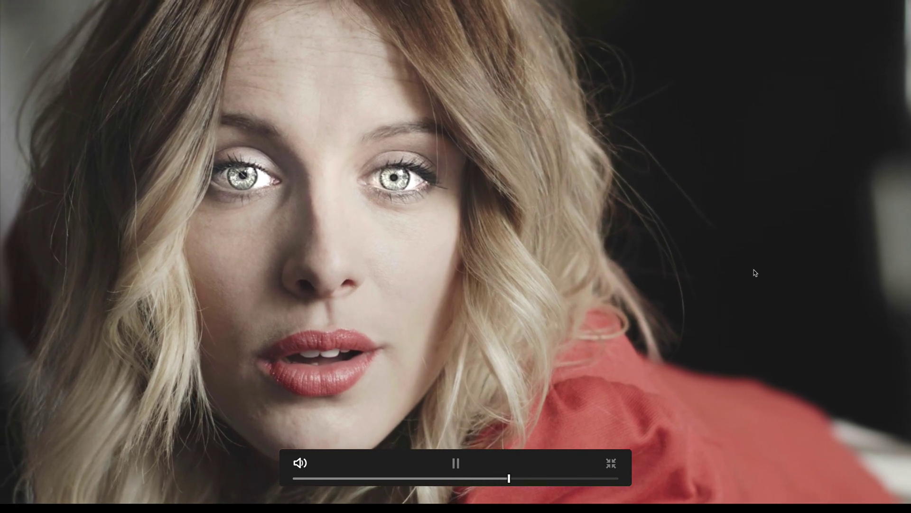
pyautogui.hotkey('ctrl', 'f')
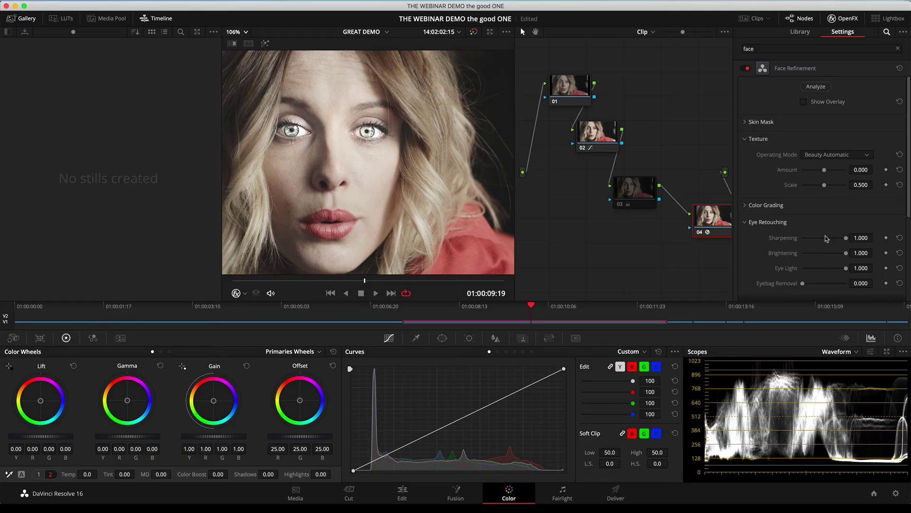
# Step: Collapse the Eye Retouching settings and turn the face tracking overlay back on
pyautogui.click(669, 211)
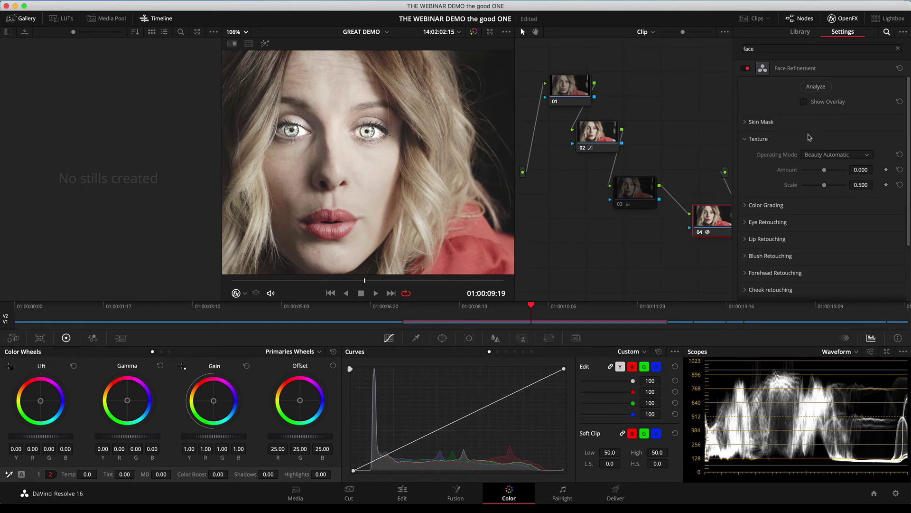
pyautogui.click(804, 102)
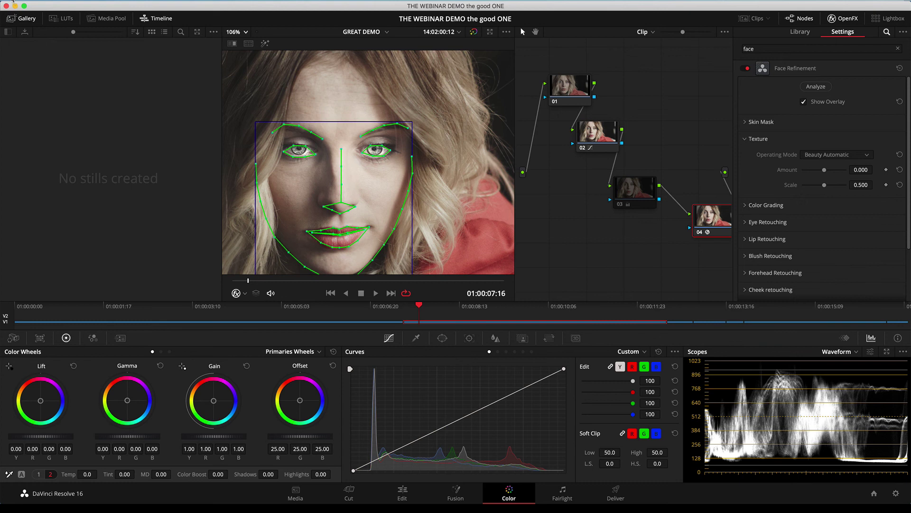
# Step: Examine the Mac's system overview for its processor, memory and graphics card
pyautogui.click(12, 3)
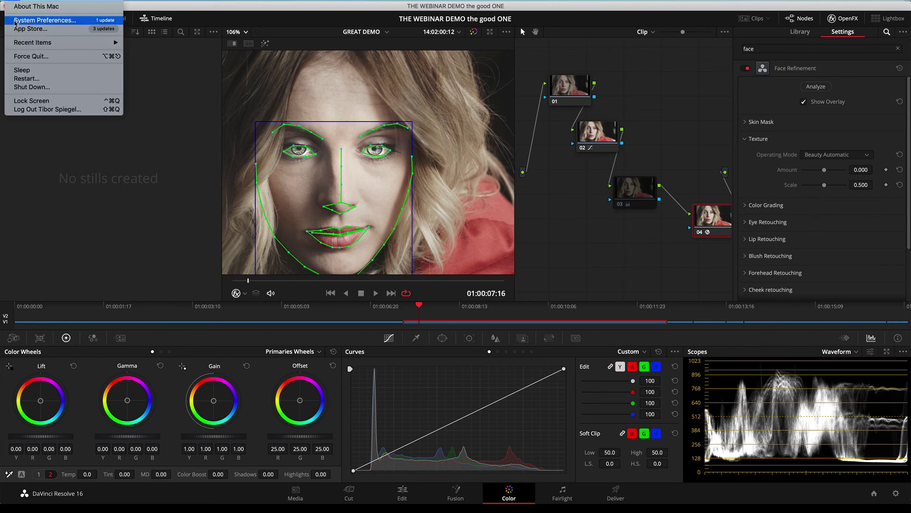
pyautogui.click(15, 7)
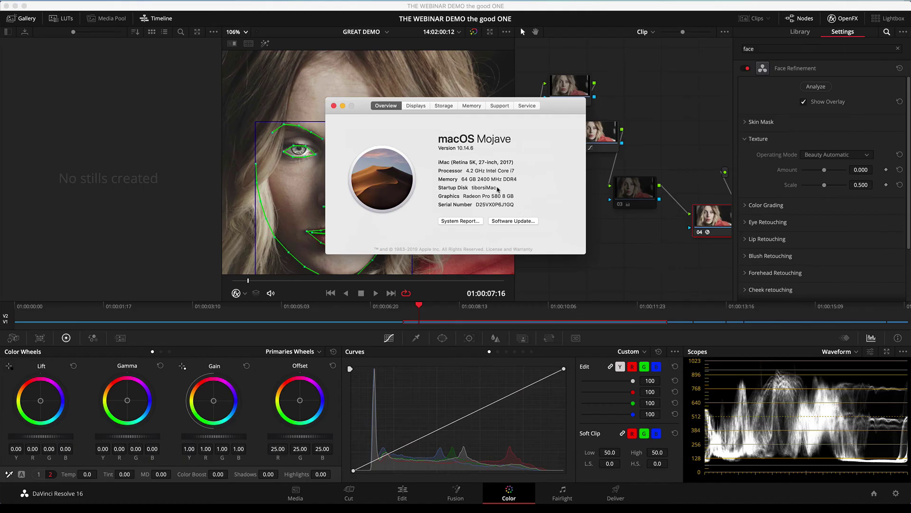
pyautogui.click(132, 12)
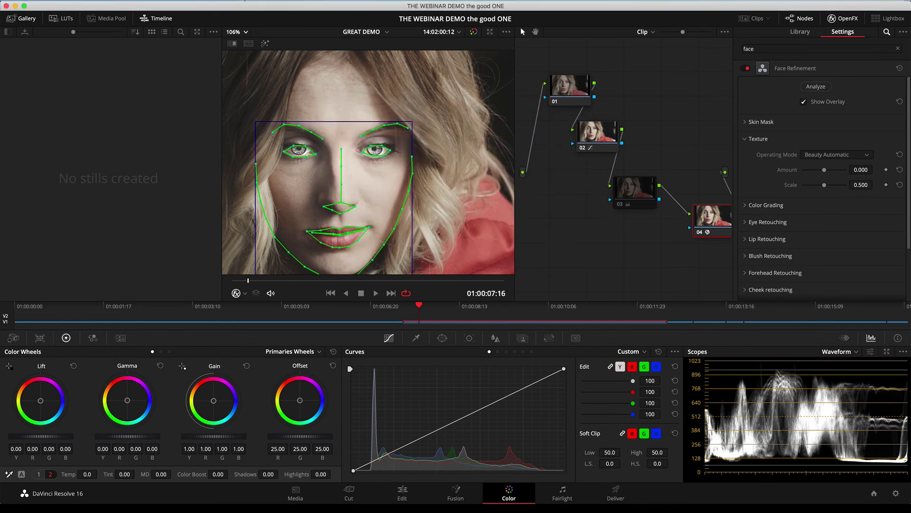
# Step: Examine the playback Proxy Mode resolution options without changing the setting
pyautogui.click(245, 1)
pyautogui.moveTo(250, 29)
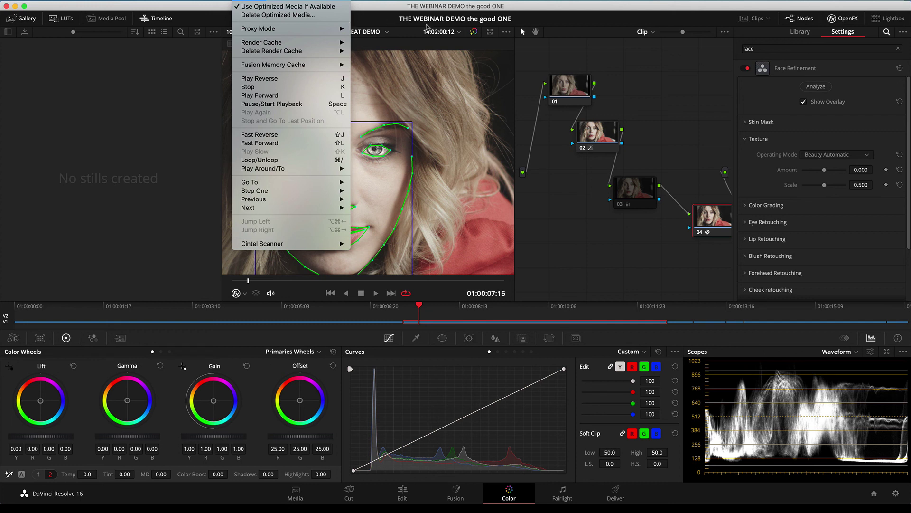
pyautogui.moveTo(292, 33)
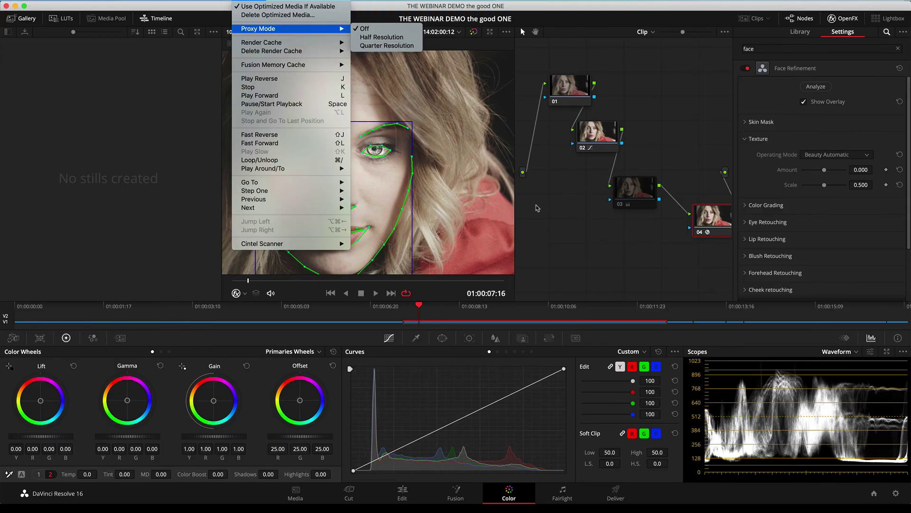
pyautogui.click(583, 226)
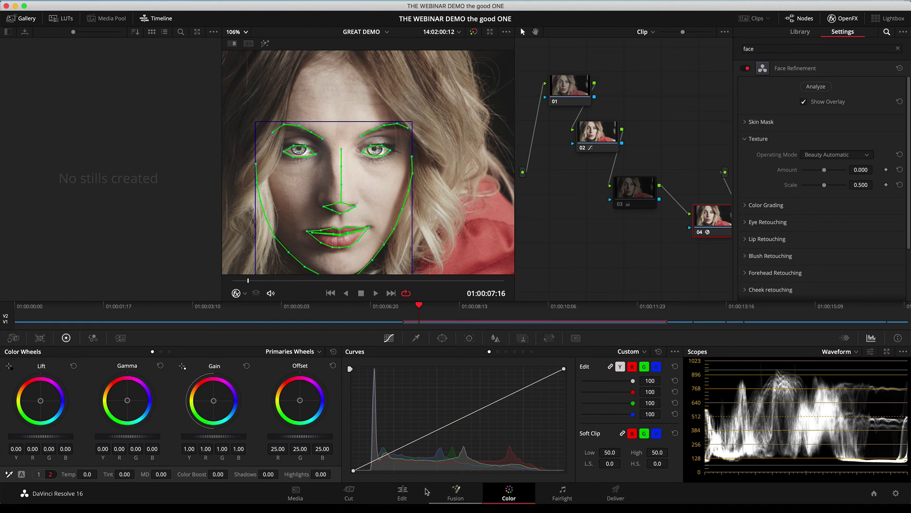
# Step: Look over the Edit and Media pages of the project
pyautogui.click(404, 498)
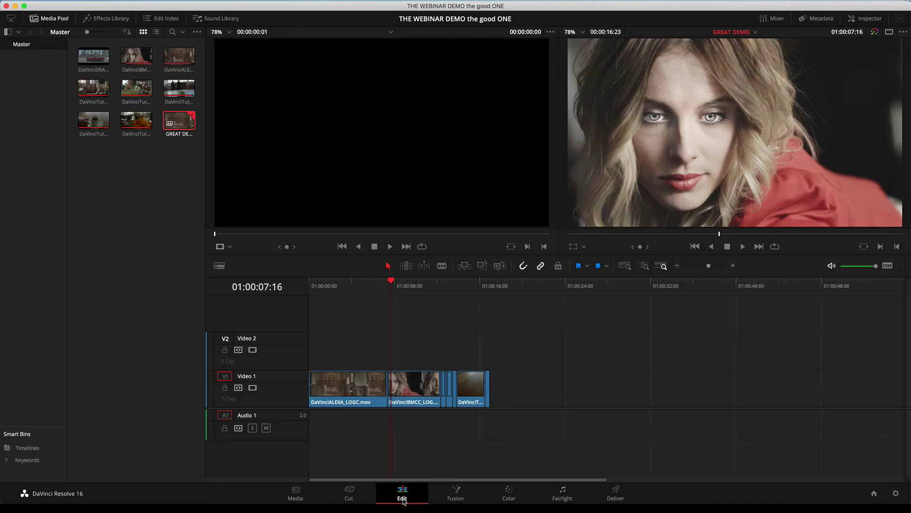
pyautogui.click(296, 497)
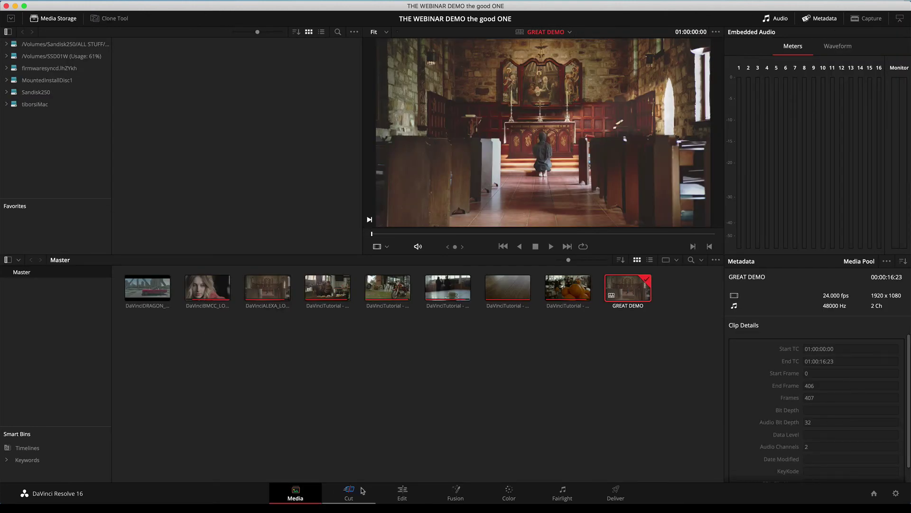
pyautogui.click(402, 495)
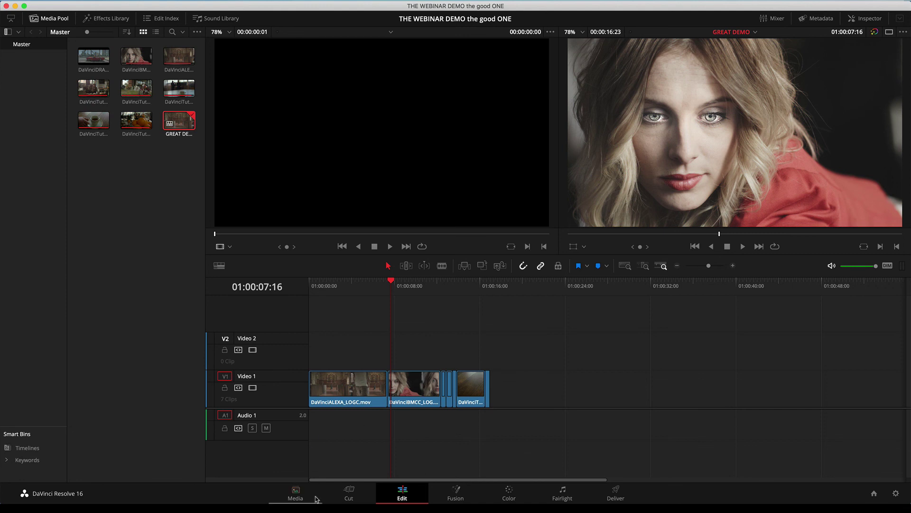
pyautogui.click(508, 493)
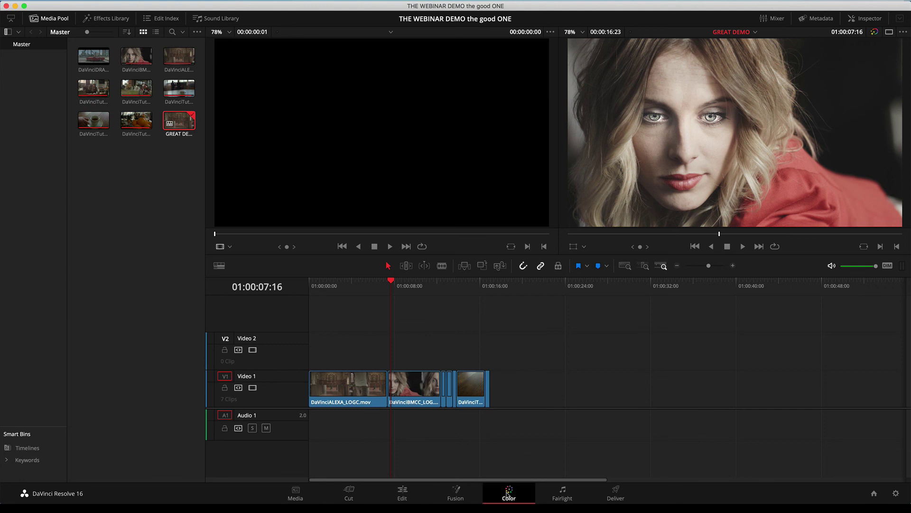
# Step: Open the Deliver page, return the playhead to the timeline start and fit the whole timeline in view
pyautogui.click(616, 494)
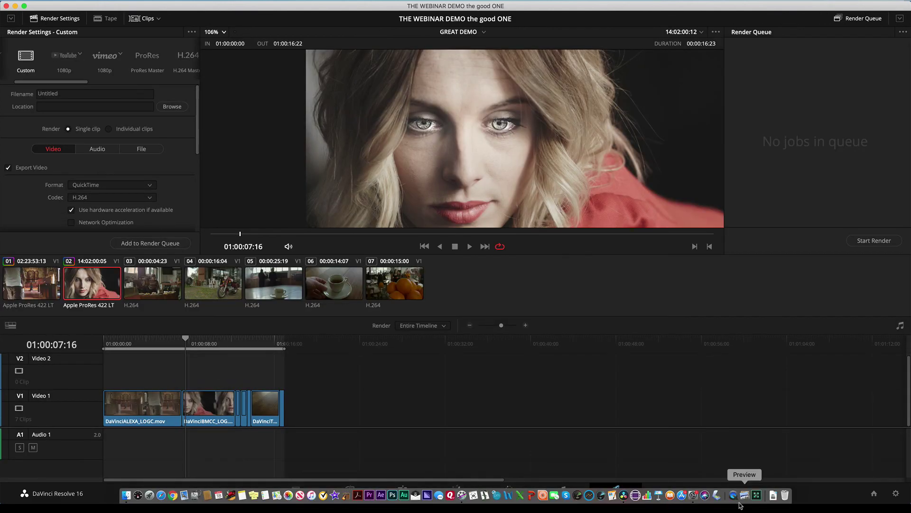
pyautogui.press('Home')
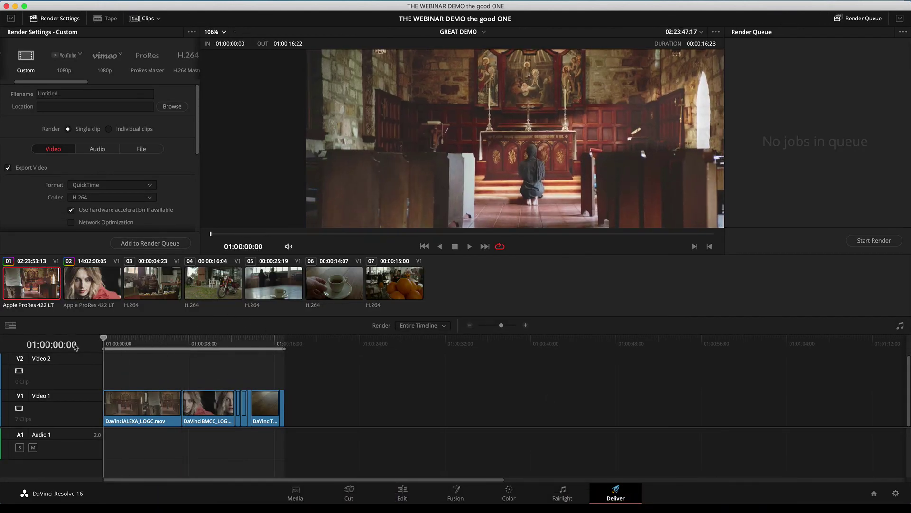
pyautogui.press('End')
pyautogui.press('Home')
pyautogui.hotkey('shift', 'z')
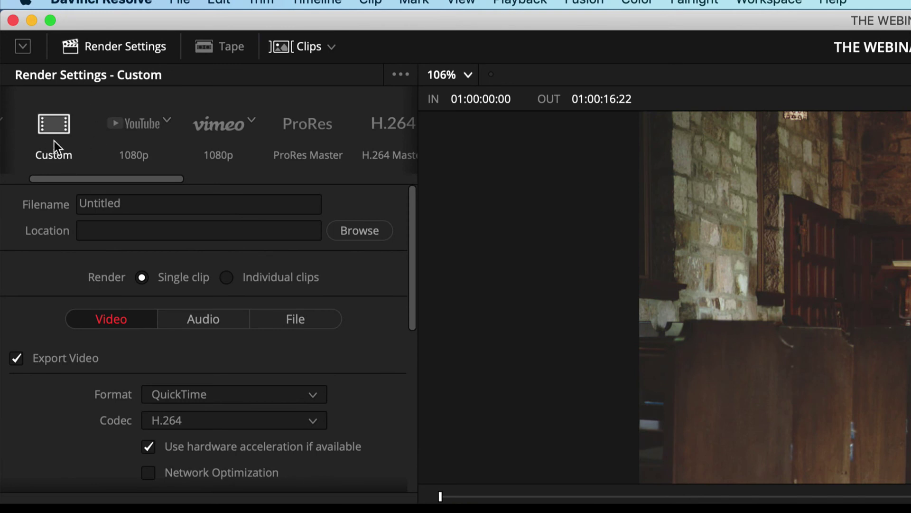
# Step: Load the YouTube 1080p and ProRes Master render presets in turn, and return to the Custom preset
pyautogui.click(145, 127)
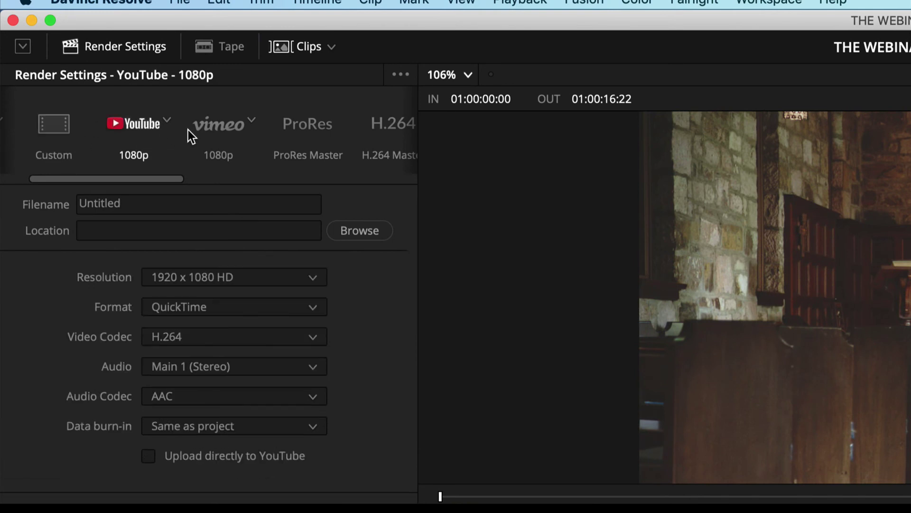
pyautogui.click(288, 132)
pyautogui.moveTo(174, 181); pyautogui.dragTo(3, 183)
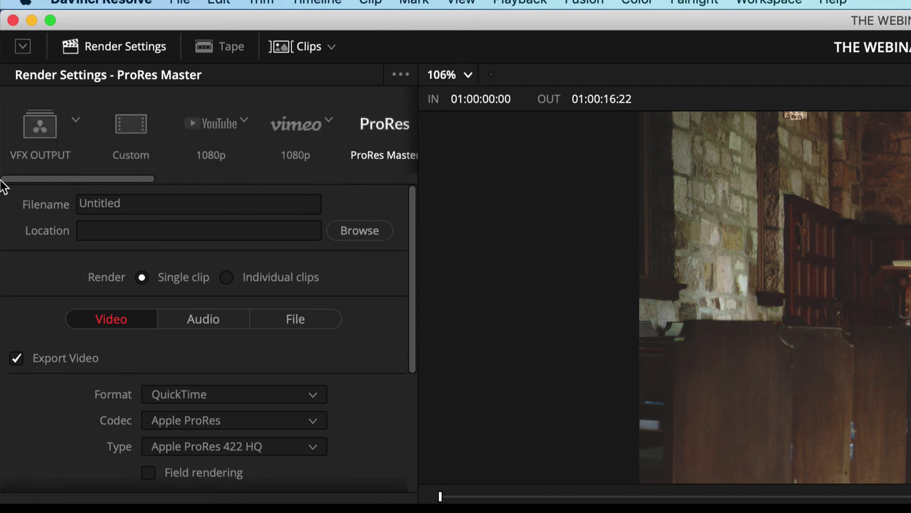
pyautogui.click(128, 124)
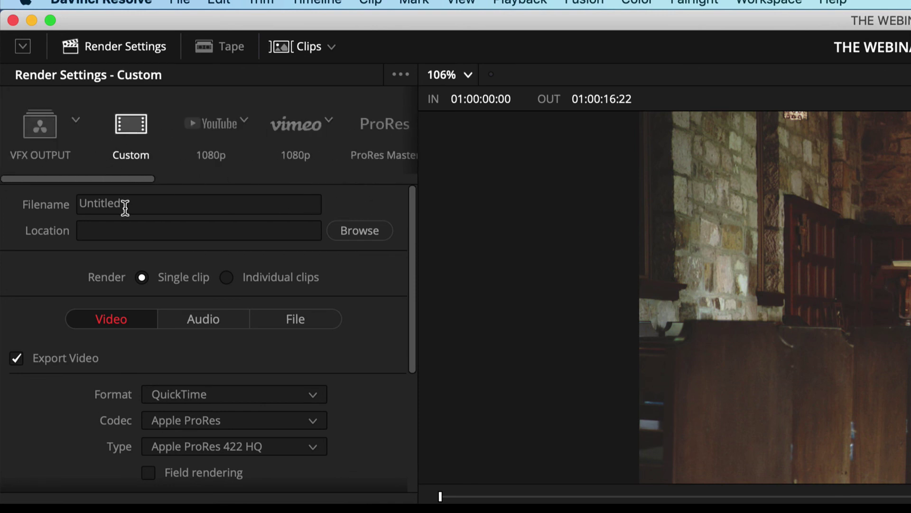
# Step: Name the render file END OF DAY and set its save location to the Desktop
pyautogui.moveTo(124, 205); pyautogui.dragTo(75, 199)
pyautogui.write('E')
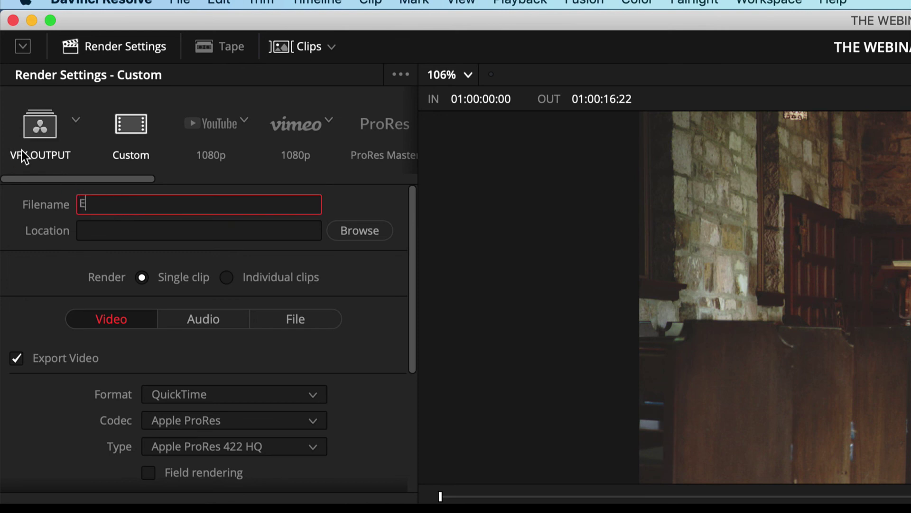
pyautogui.write('ND OF DAY')
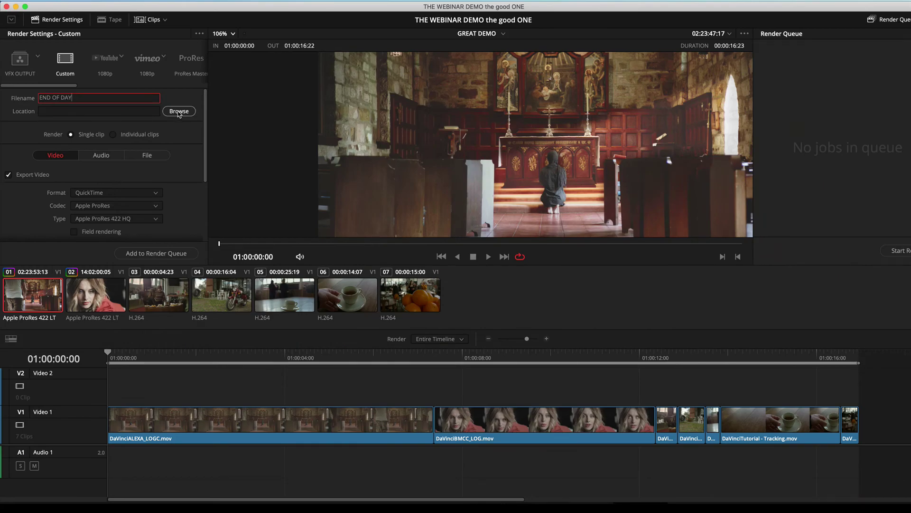
pyautogui.click(354, 235)
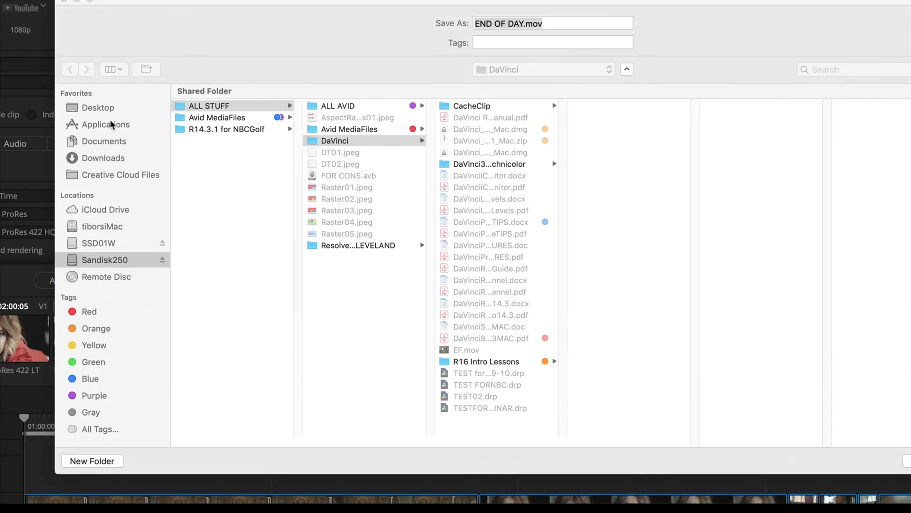
pyautogui.click(107, 108)
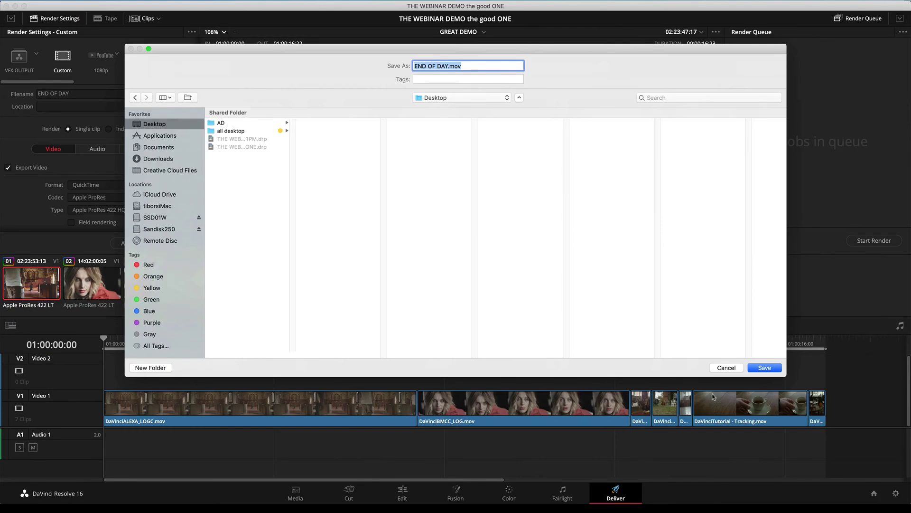
pyautogui.click(758, 368)
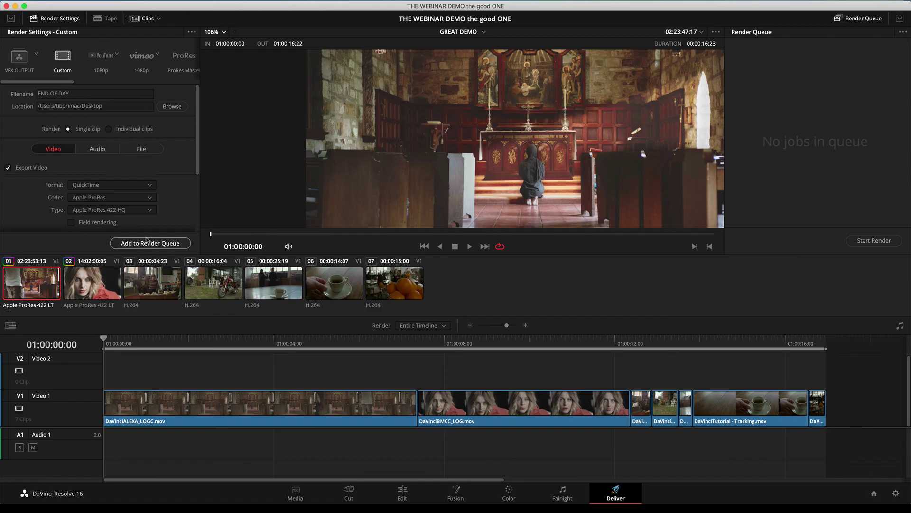
# Step: Add the END OF DAY job to the render queue and start the render
pyautogui.click(143, 221)
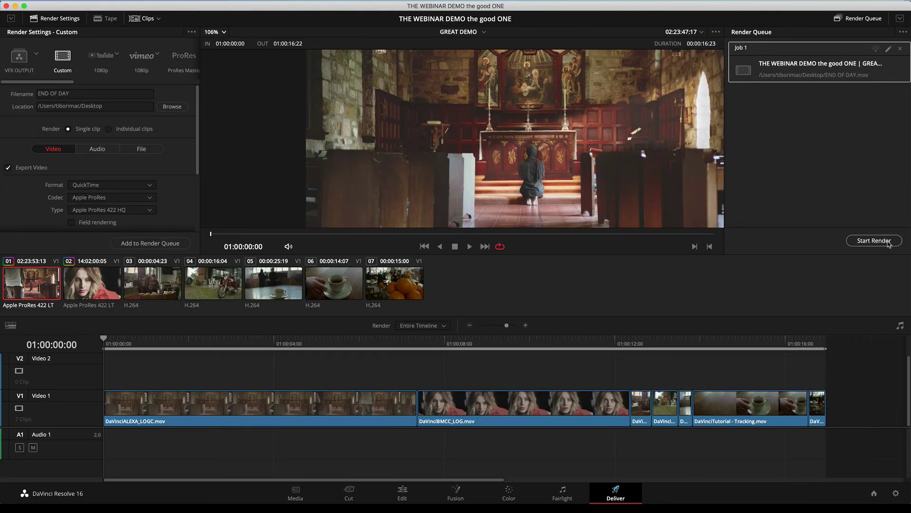
pyautogui.click(885, 241)
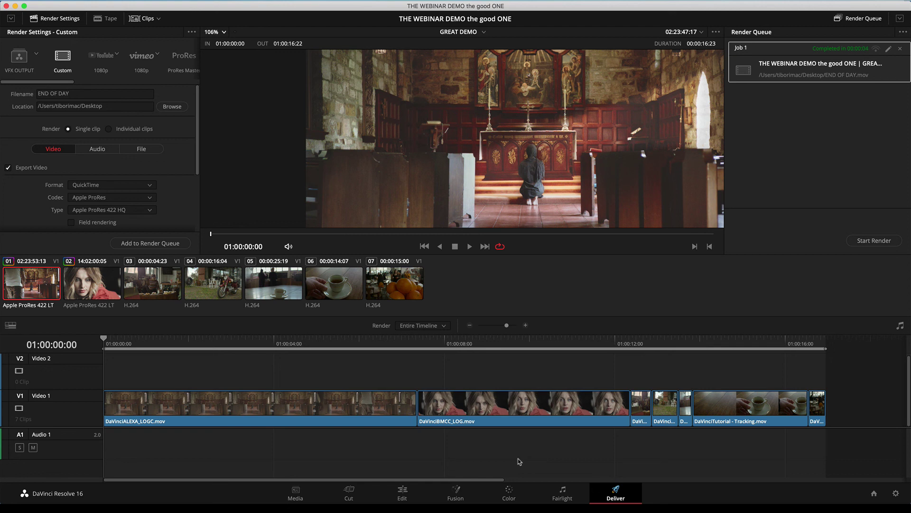
# Step: Switch to the macOS desktop, play the rendered END OF DAY.mov in QuickTime Player and close it
pyautogui.press('super+h')
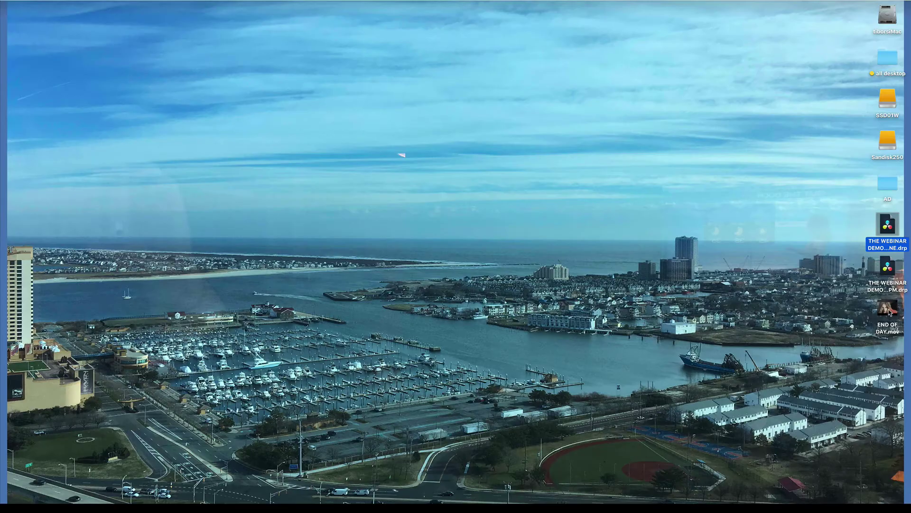
pyautogui.doubleClick(888, 309)
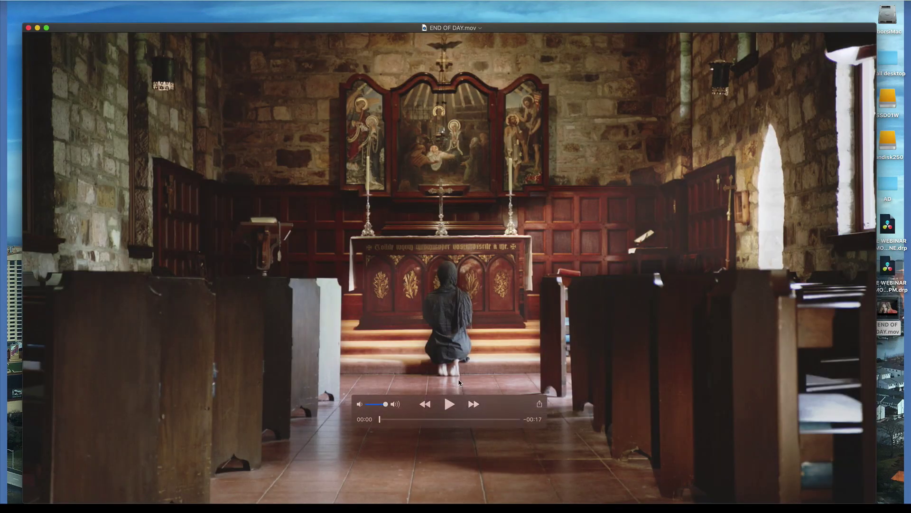
pyautogui.click(449, 404)
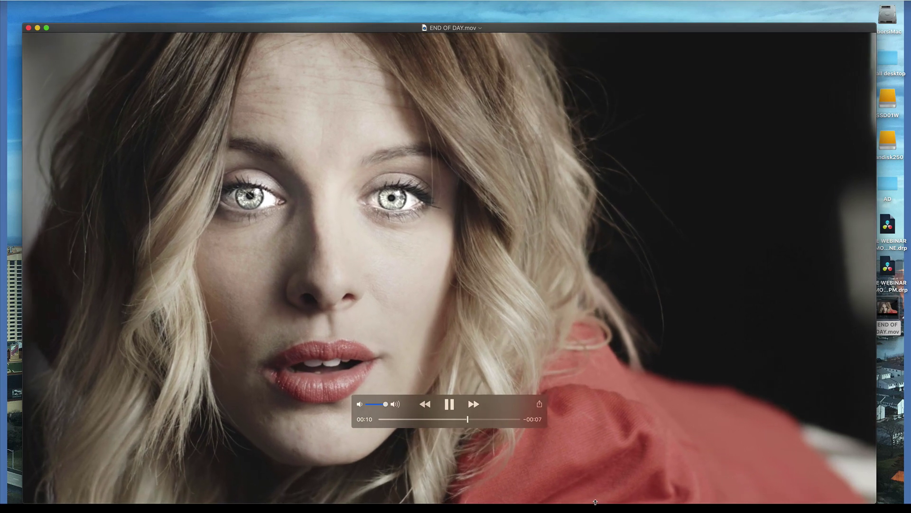
pyautogui.moveTo(597, 505)
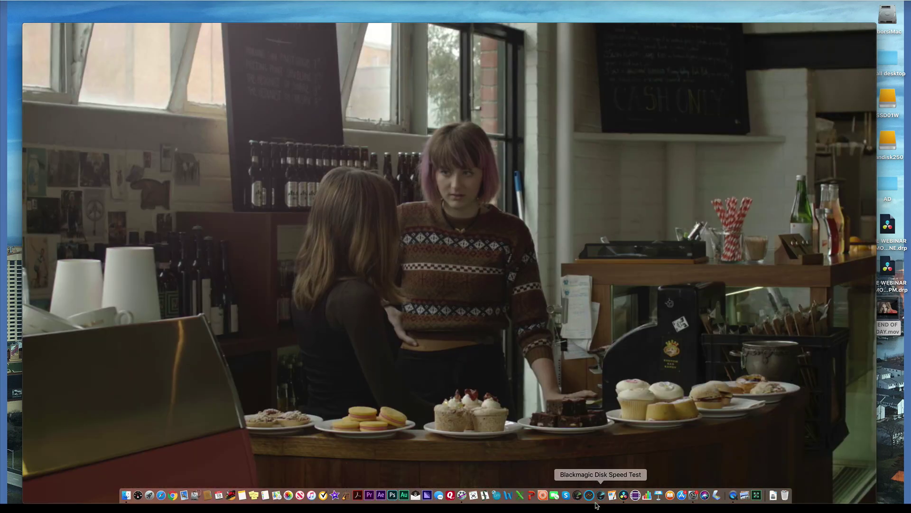
pyautogui.click(27, 31)
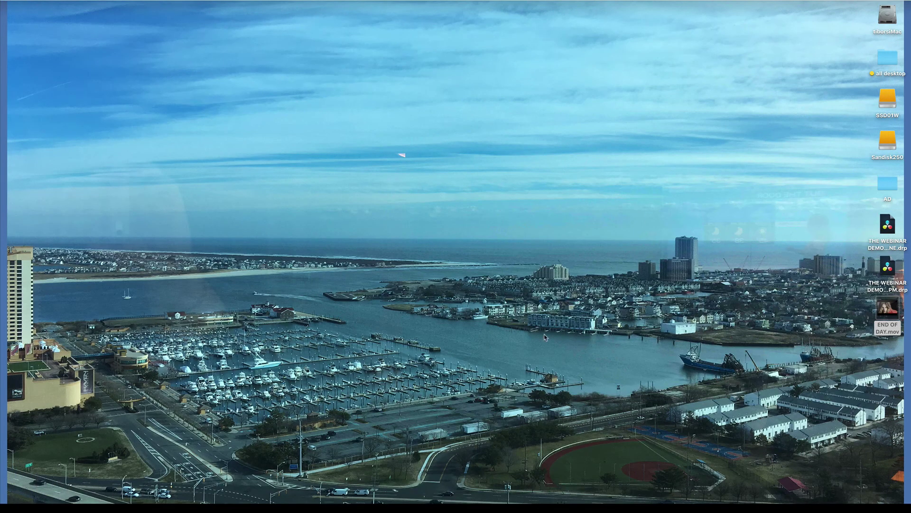